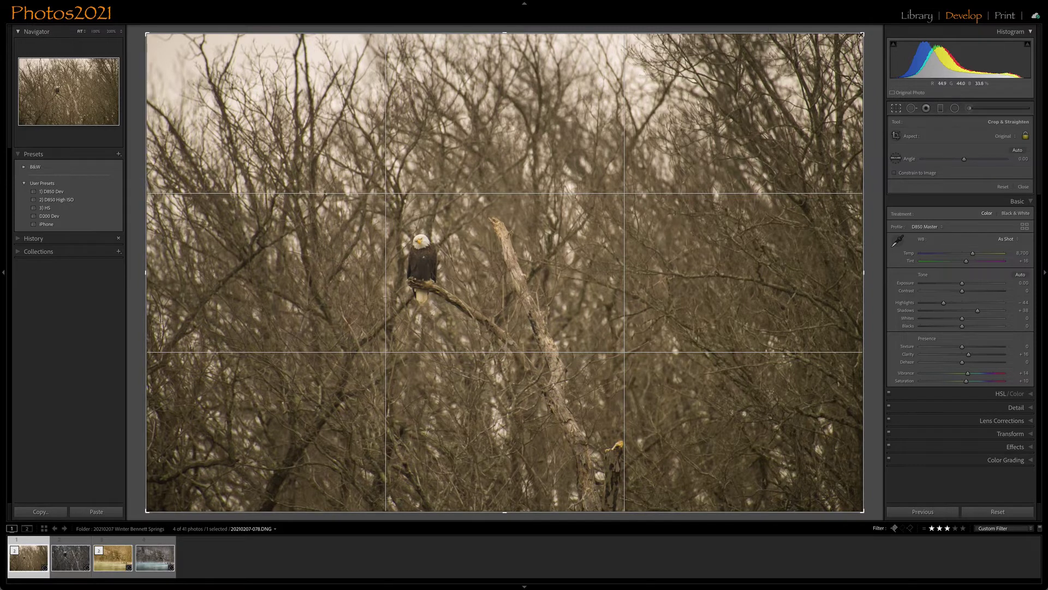
Step: Crop the eagle photo tighter at its original aspect ratio, trimming the outer branches and sky around the bird
left_click_drag(863, 34, 644, 181)
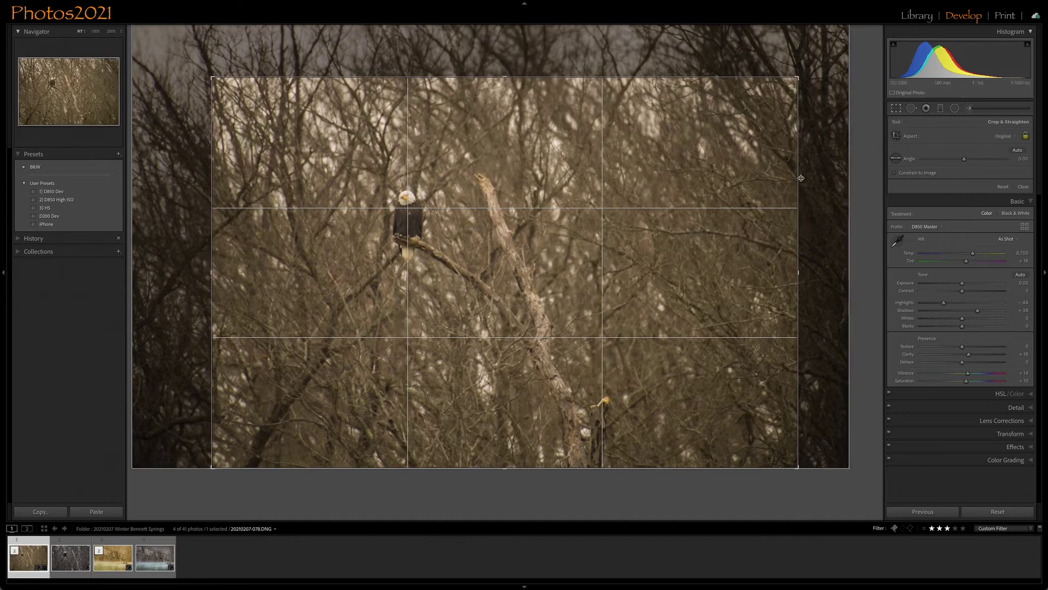
left_click_drag(797, 78, 783, 88)
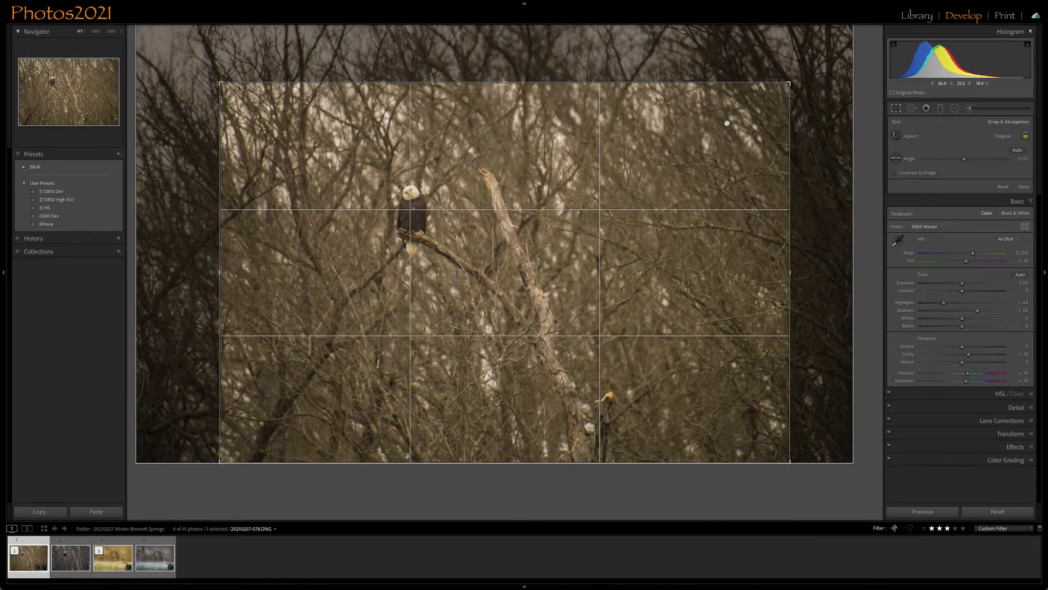
key("Return")
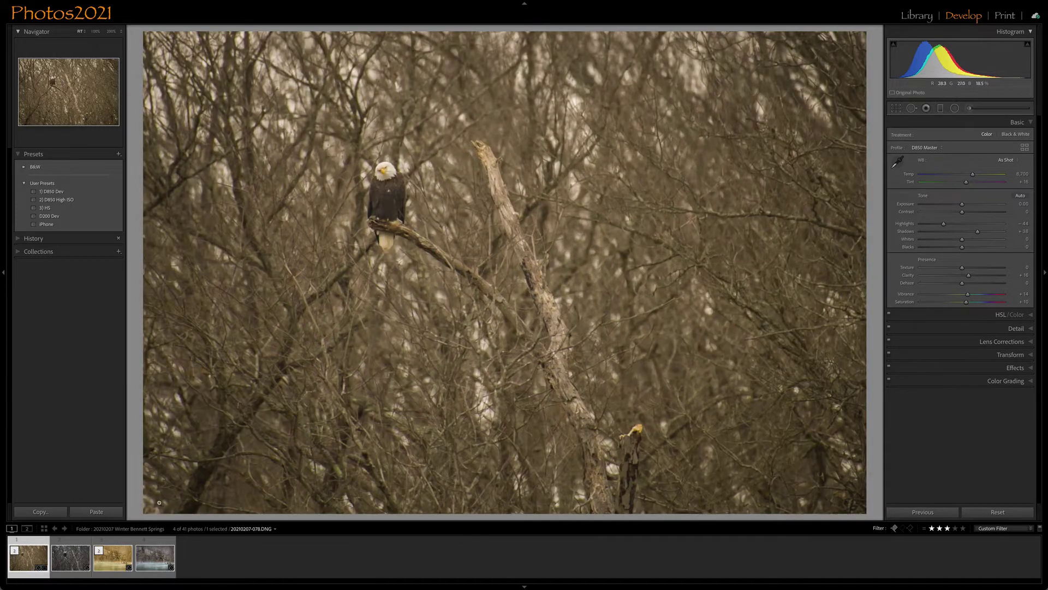
Step: Compare the raw photo with its edited PSD version, and tighten and reposition the crop so the eagle sits near the upper-left thirds intersection
left_click(60, 567)
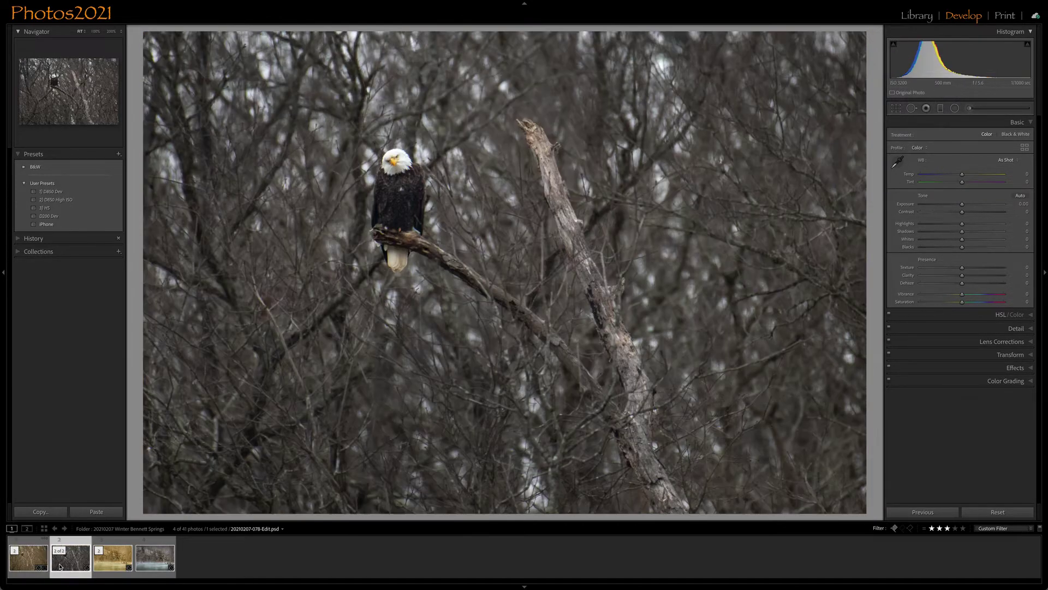
left_click(41, 562)
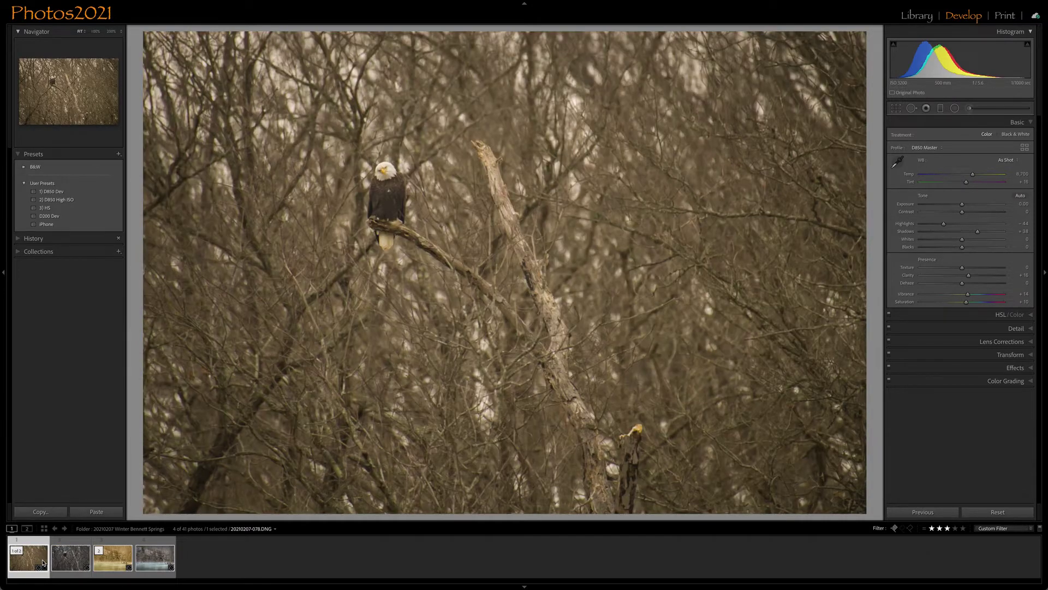
key("r")
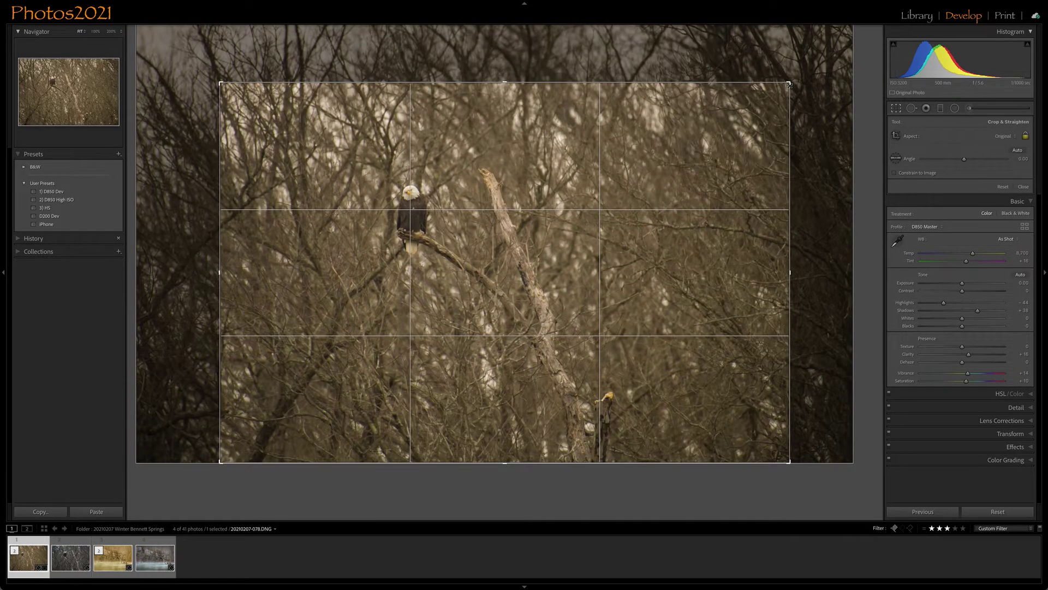
left_click_drag(789, 84, 776, 91)
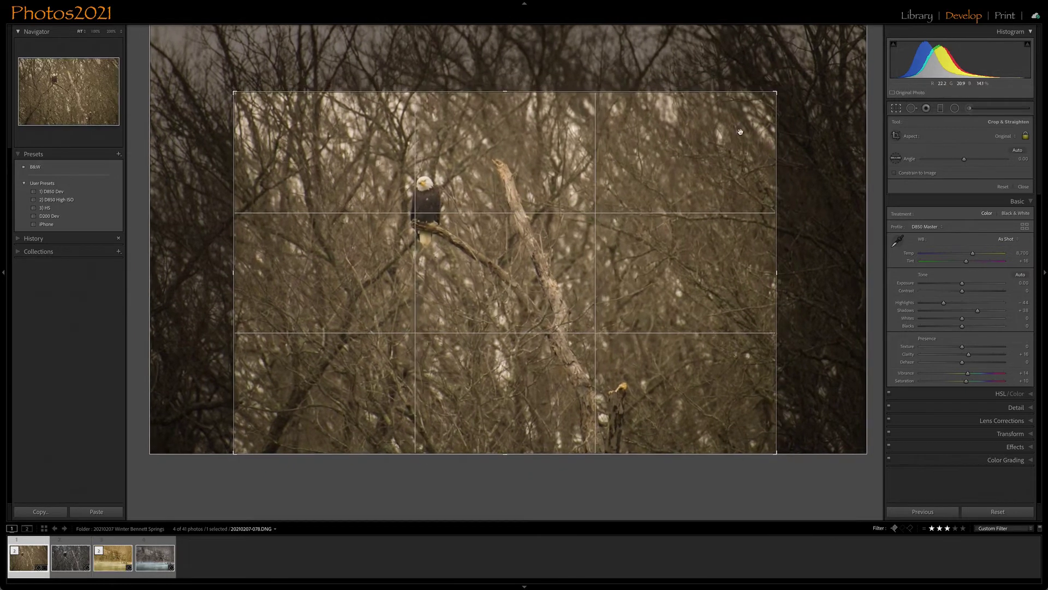
left_click_drag(741, 132, 708, 154)
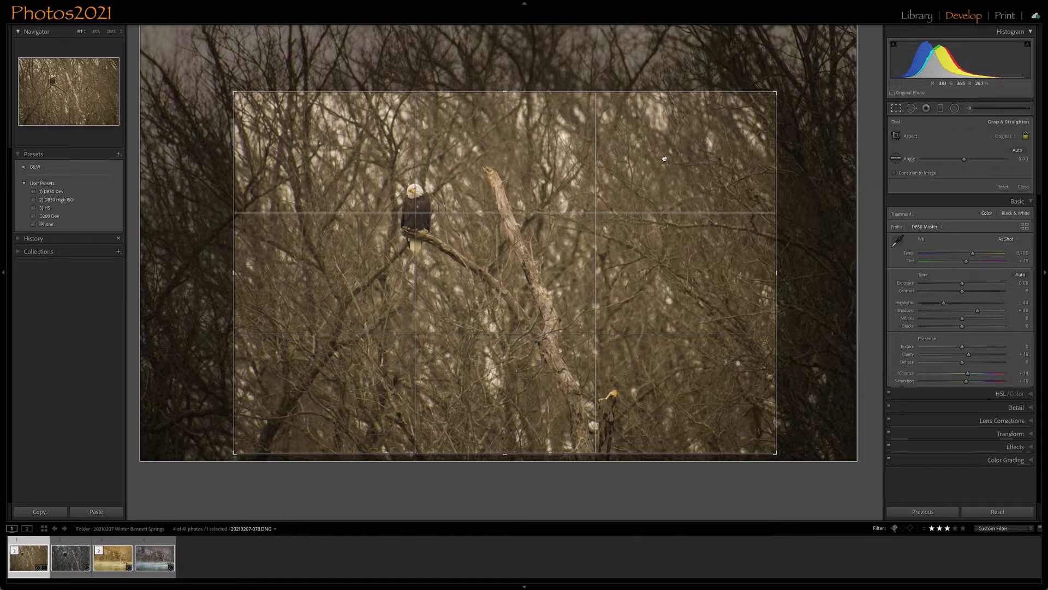
key("Return")
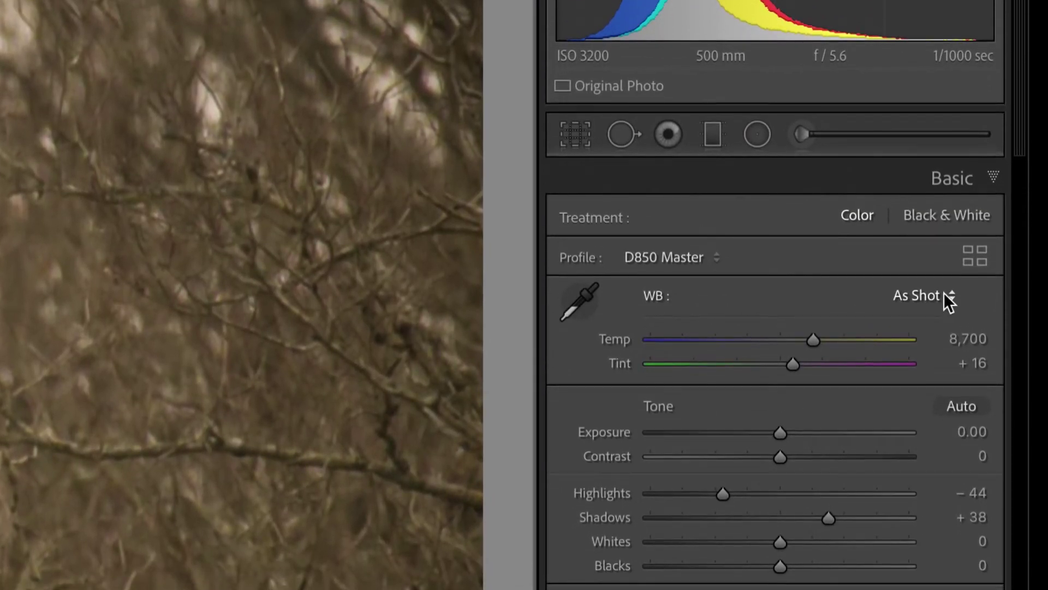
Step: Set the white balance to Auto and fine-tune it to a Temp of 6,230 and a Tint of +10
left_click(944, 304)
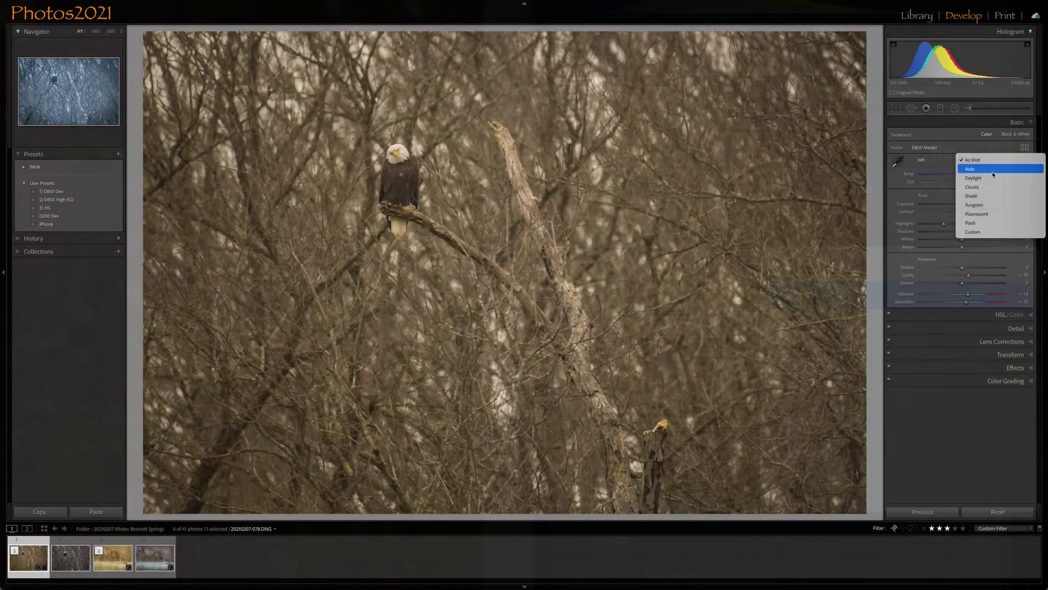
key("Escape")
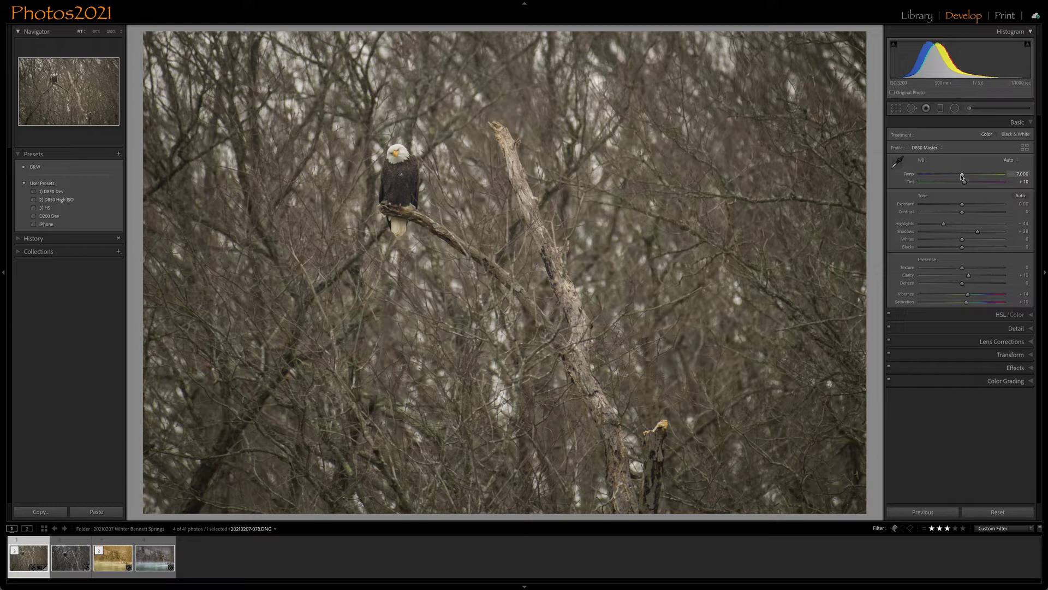
left_click_drag(961, 176, 955, 175)
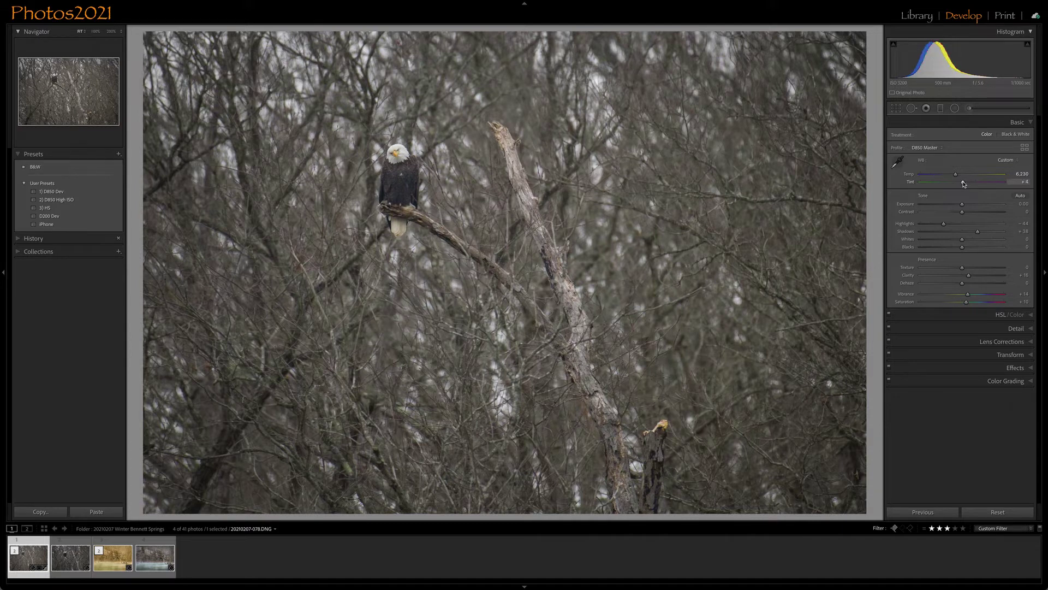
left_click_drag(964, 184, 966, 184)
Step: Sample the eagle's white head as the neutral white balance target and reduce Tint to +5
left_click(896, 164)
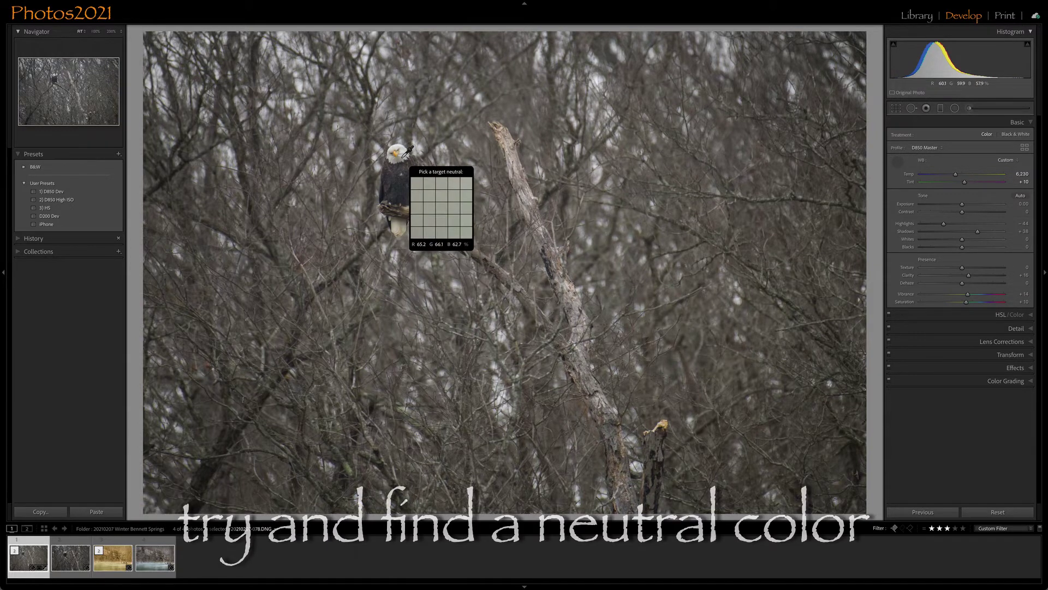
left_click(402, 157)
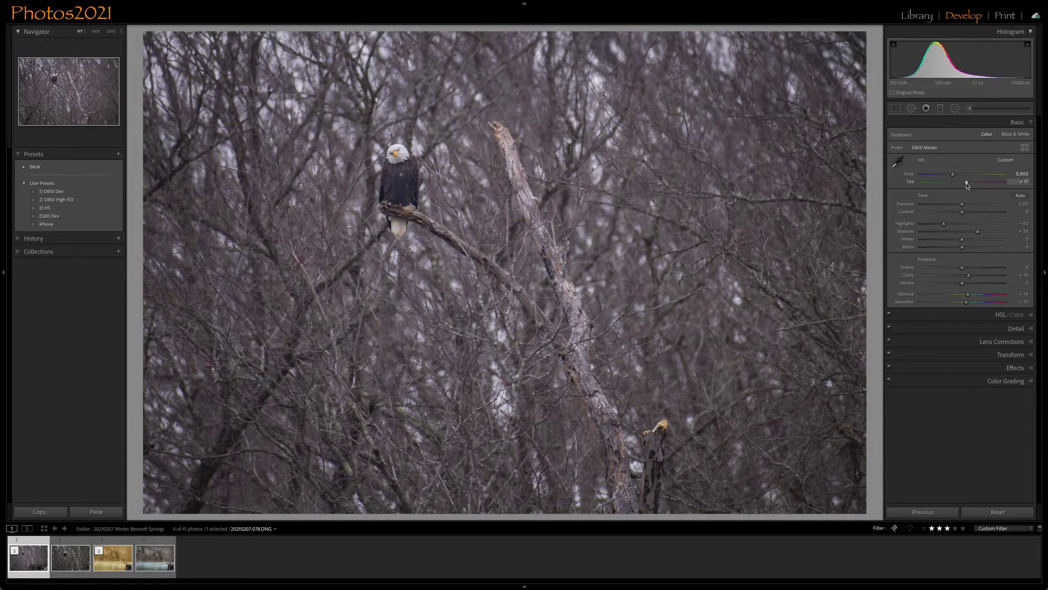
left_click_drag(967, 185, 963, 185)
Step: Set Exposure to +0.15, Whites to +27 and Blacks to -43, using the clipping preview to judge the white point
left_click_drag(963, 208, 964, 208)
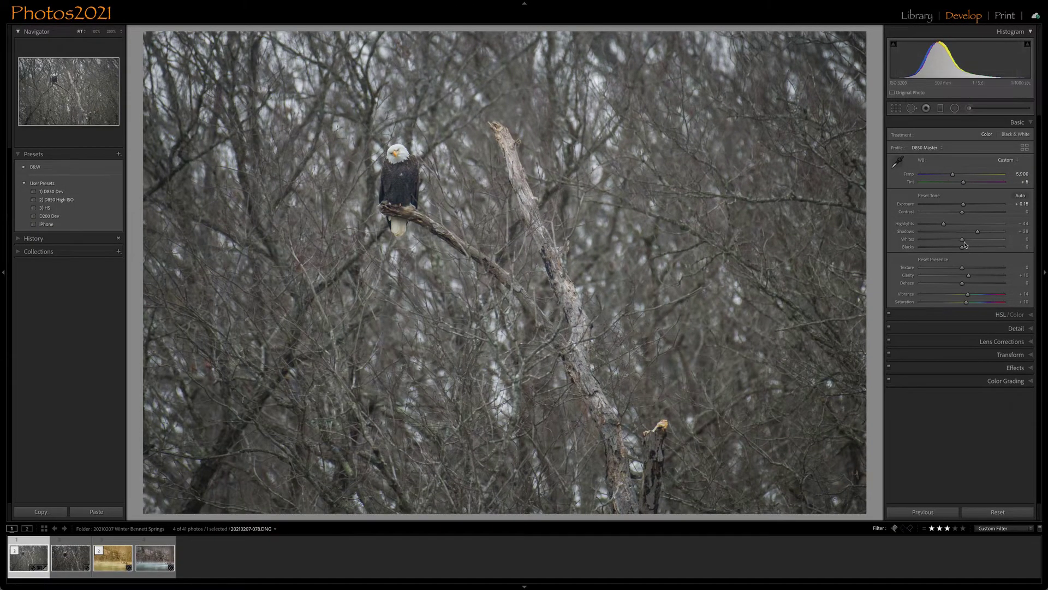
left_click(962, 240, "alt")
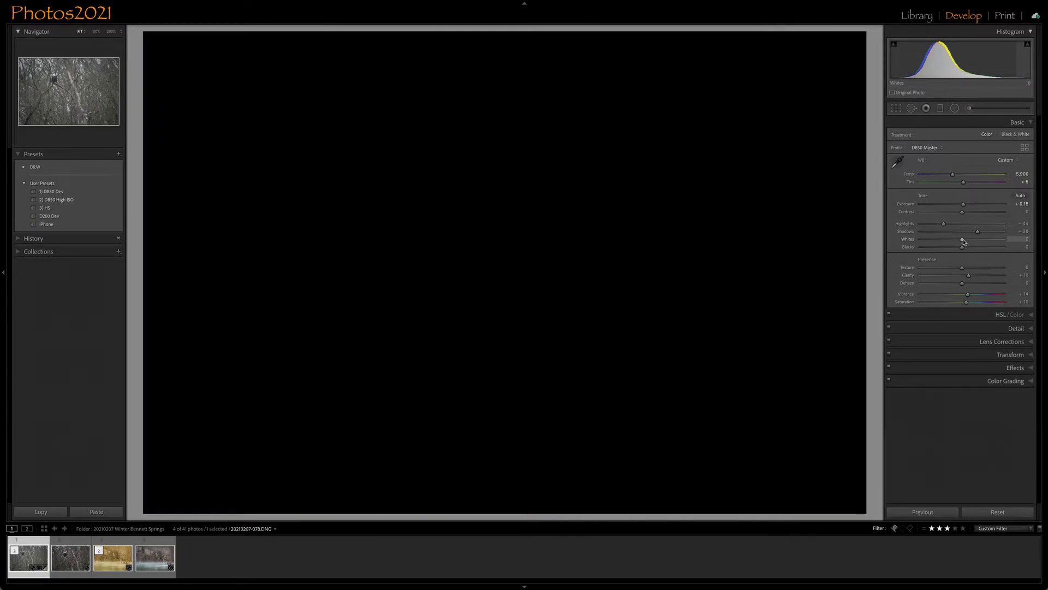
left_click_drag(964, 242, 984, 241)
left_click_drag(984, 241, 975, 242)
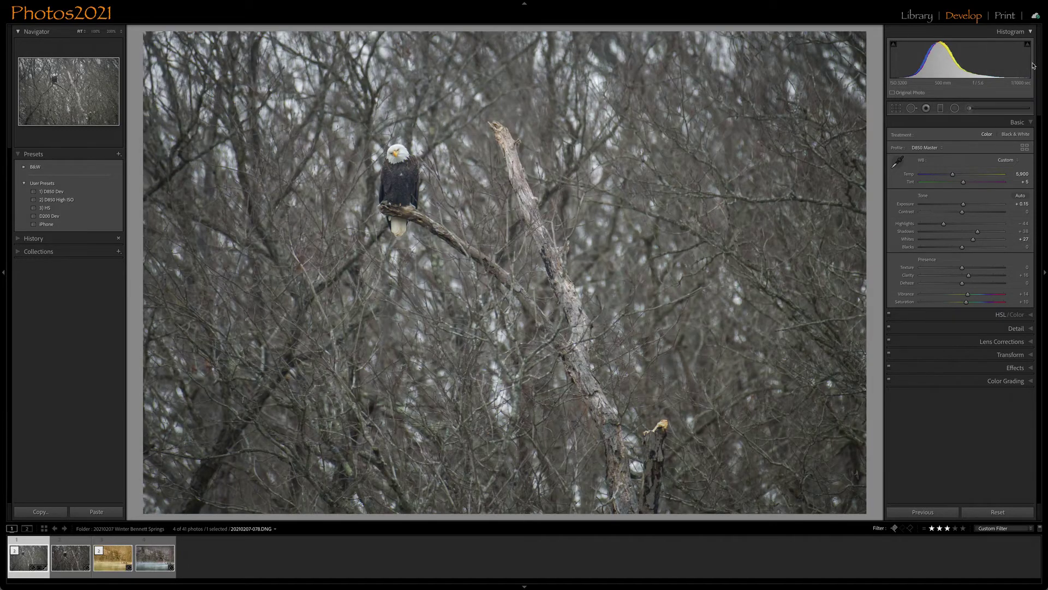
key("alt")
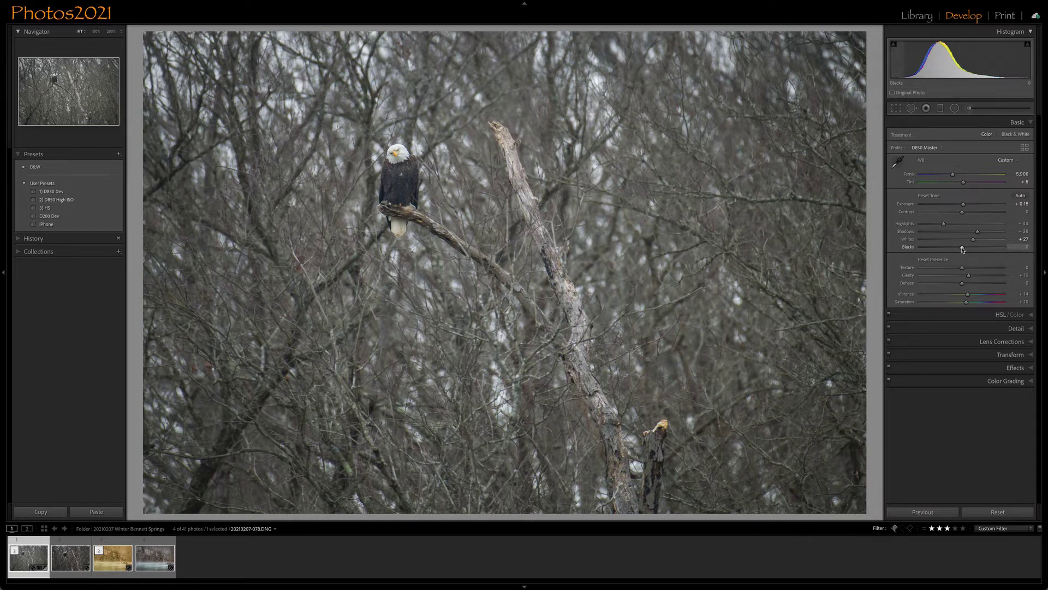
left_click_drag(962, 247, 945, 250)
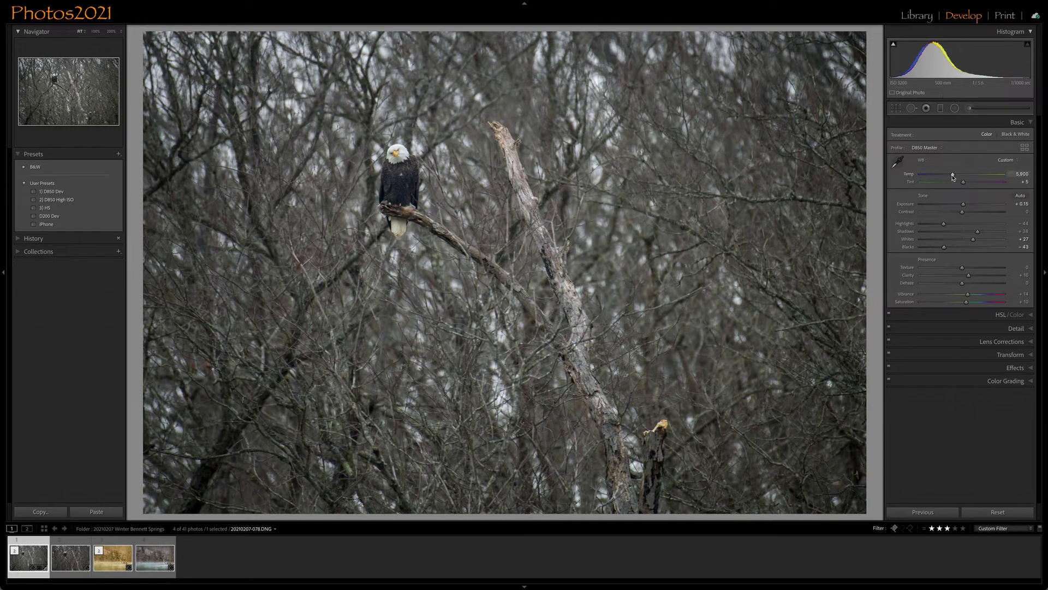
Step: Warm the white balance to a Temp of 6,233 and a Tint of +10, and compare the photo with its edited PSD version
left_click_drag(953, 176, 955, 177)
left_click(72, 565)
left_click(73, 565)
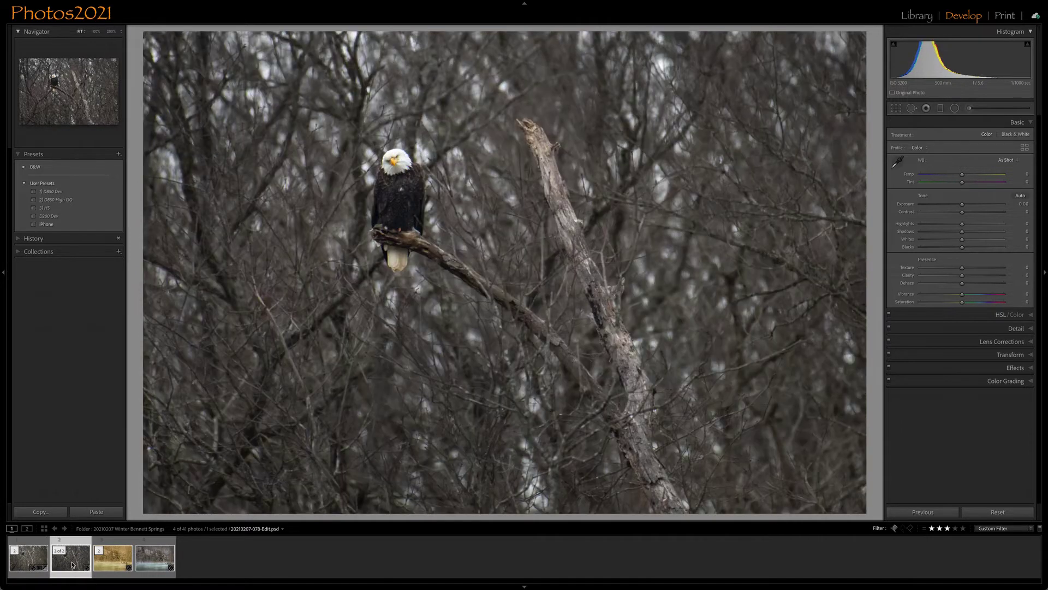
left_click(25, 558)
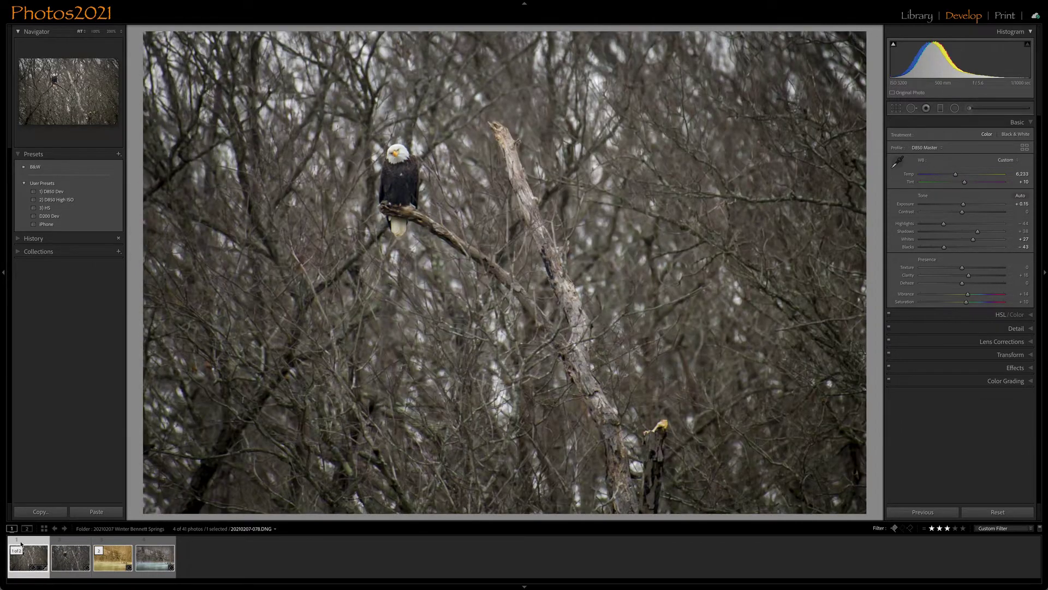
Step: Inspect the eagle at 200% and reduce the Color noise reduction to 0 to expose the color noise
left_click(112, 32)
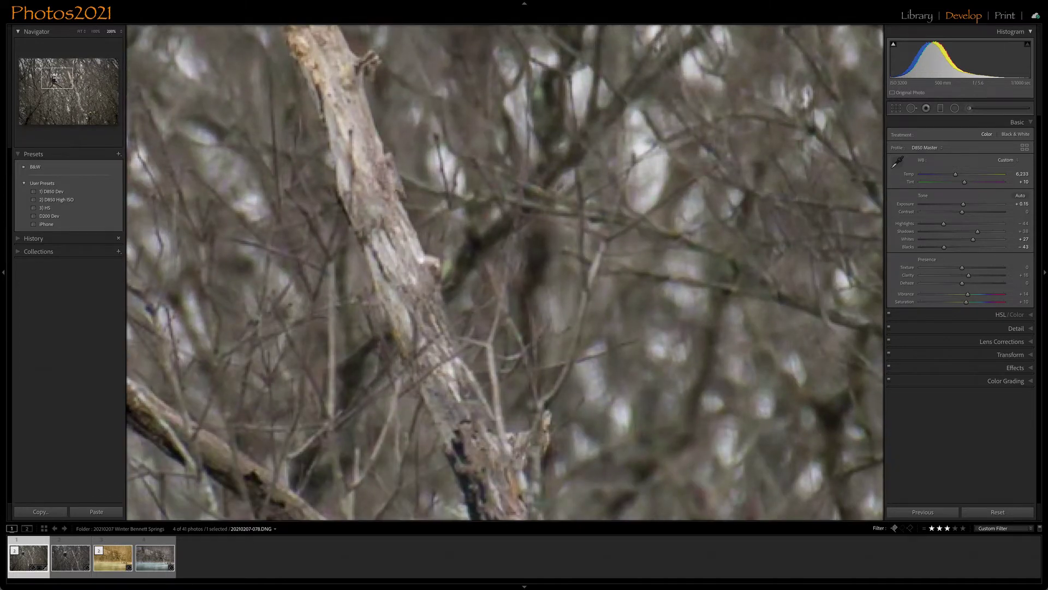
left_click(55, 78)
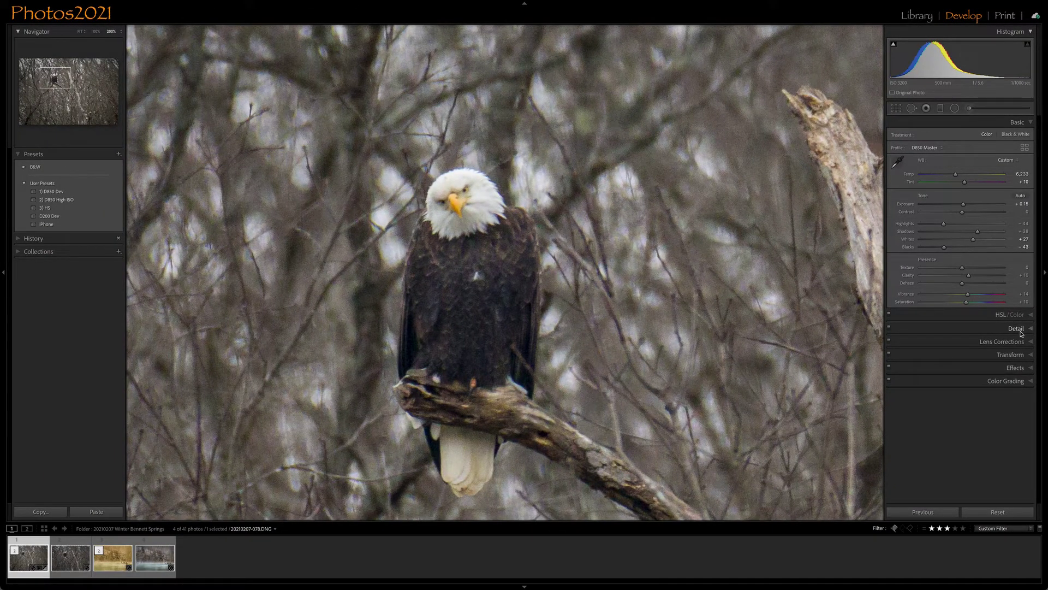
left_click(1017, 329)
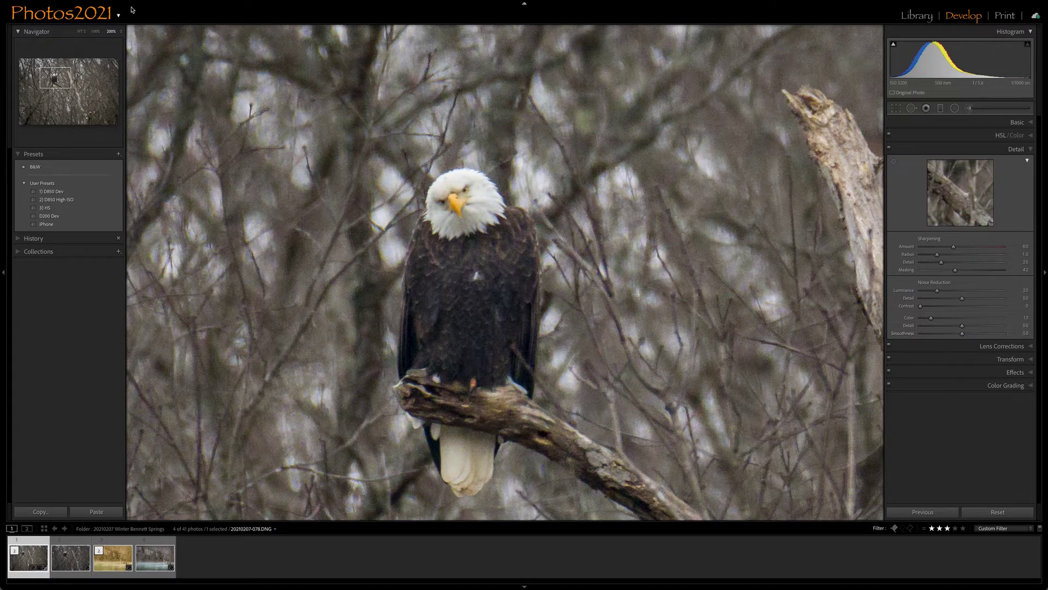
left_click(94, 31)
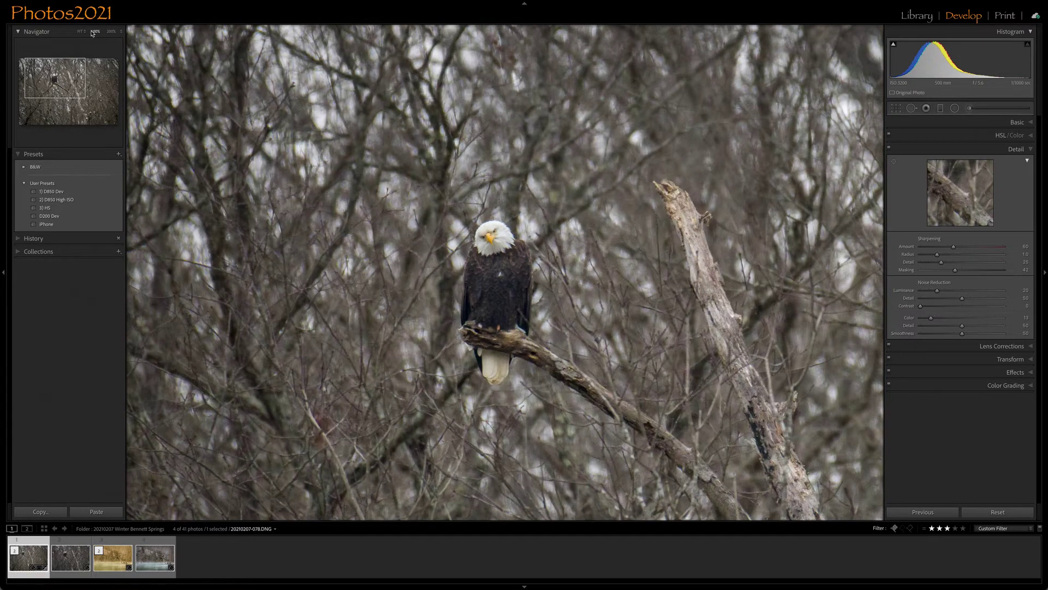
left_click(111, 32)
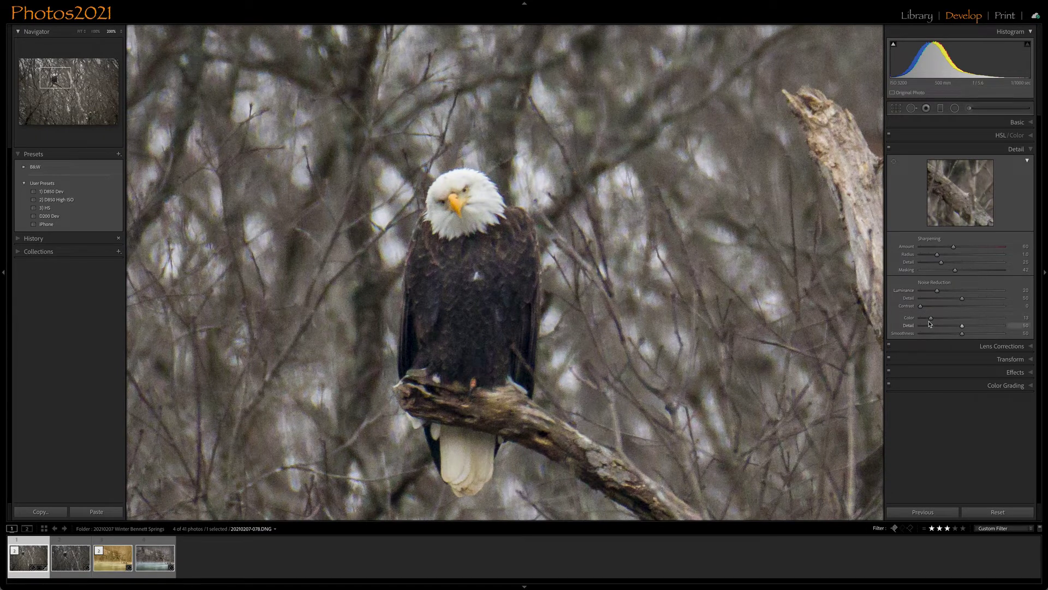
left_click_drag(931, 318, 909, 322)
Step: Magnify the eagle's dark chest to 800% and raise the Color noise reduction until the colored speckles are smoothed out
left_click(121, 32)
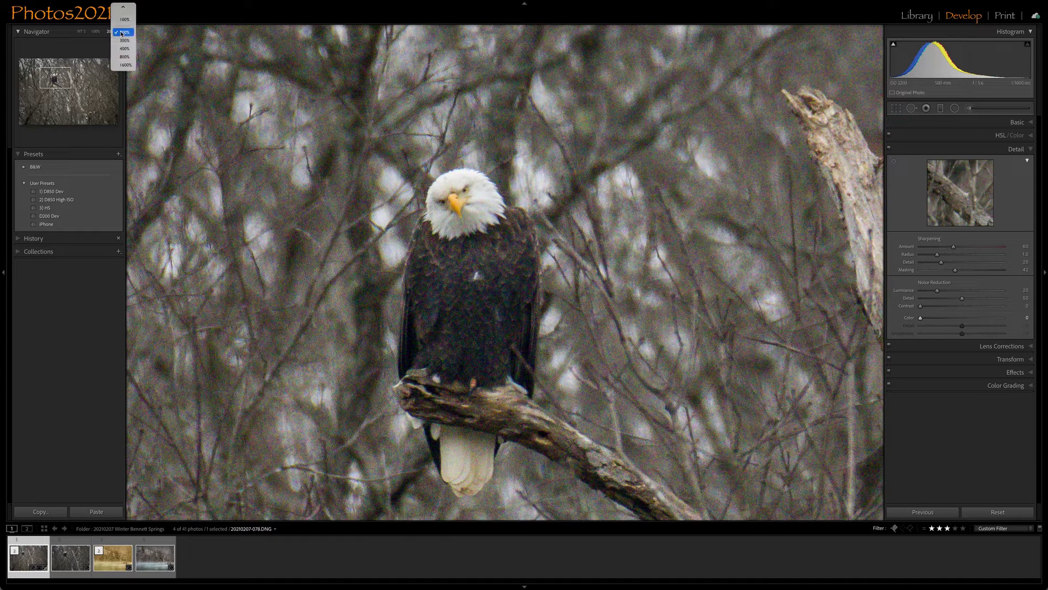
left_click(126, 57)
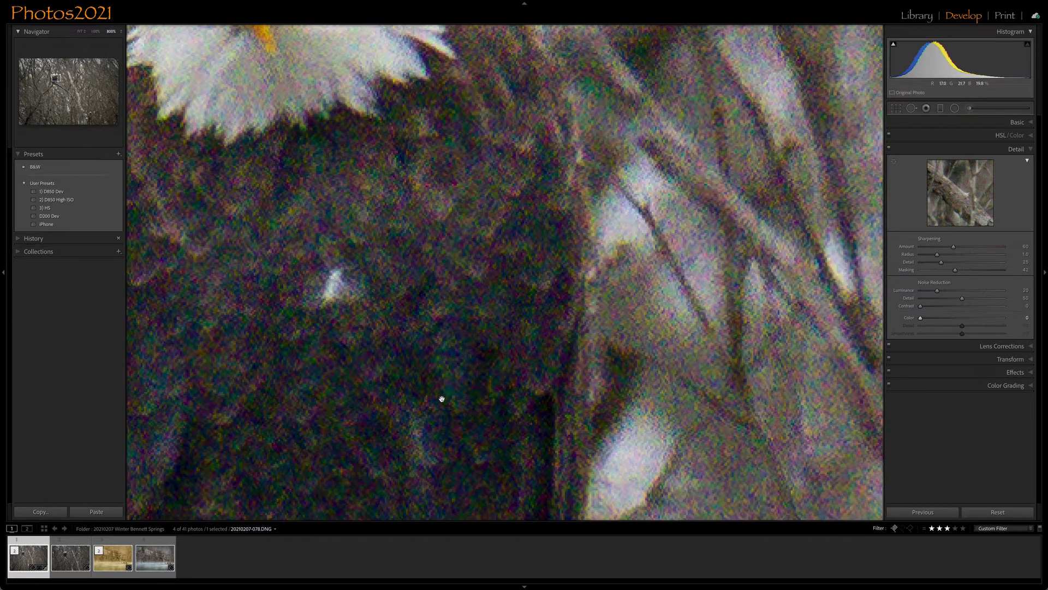
left_click_drag(444, 388, 453, 157)
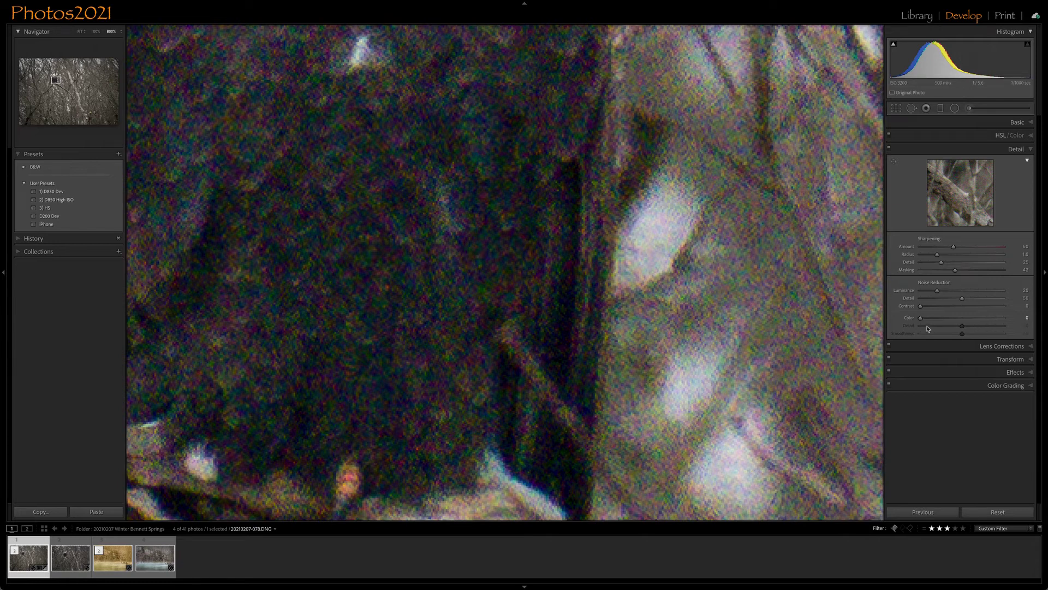
left_click_drag(922, 319, 923, 321)
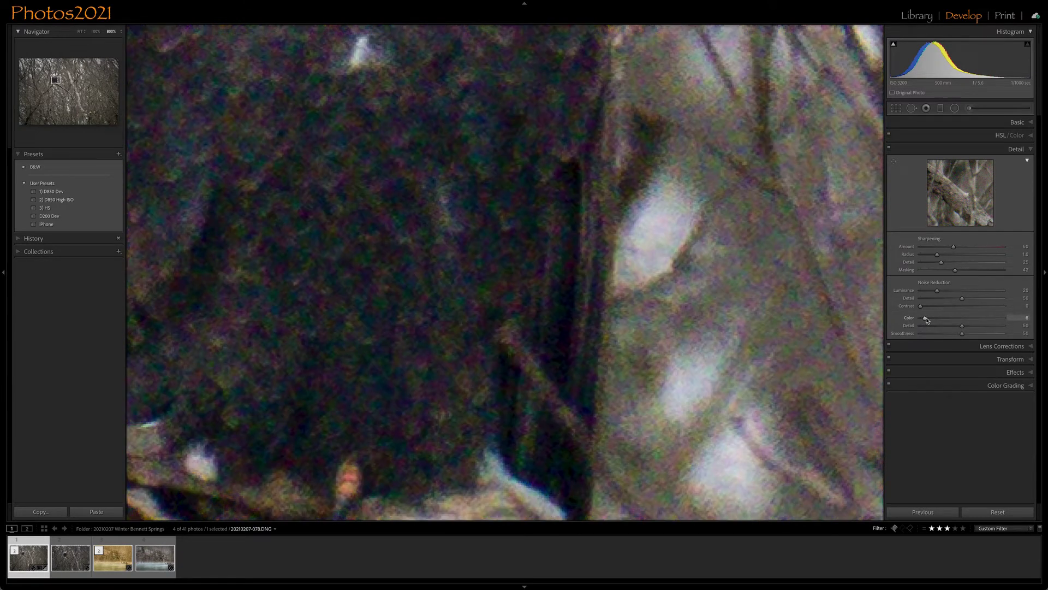
left_click_drag(931, 320, 936, 321)
Step: Lower Blacks to -51 and compare the whole photo with its before version
left_click(1018, 122)
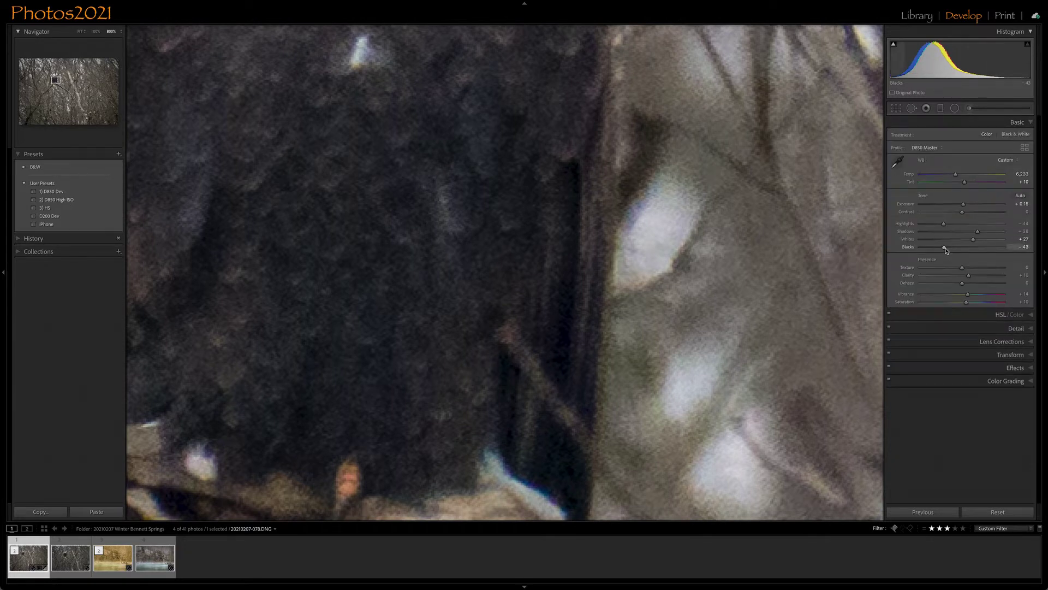
left_click_drag(946, 250, 942, 250)
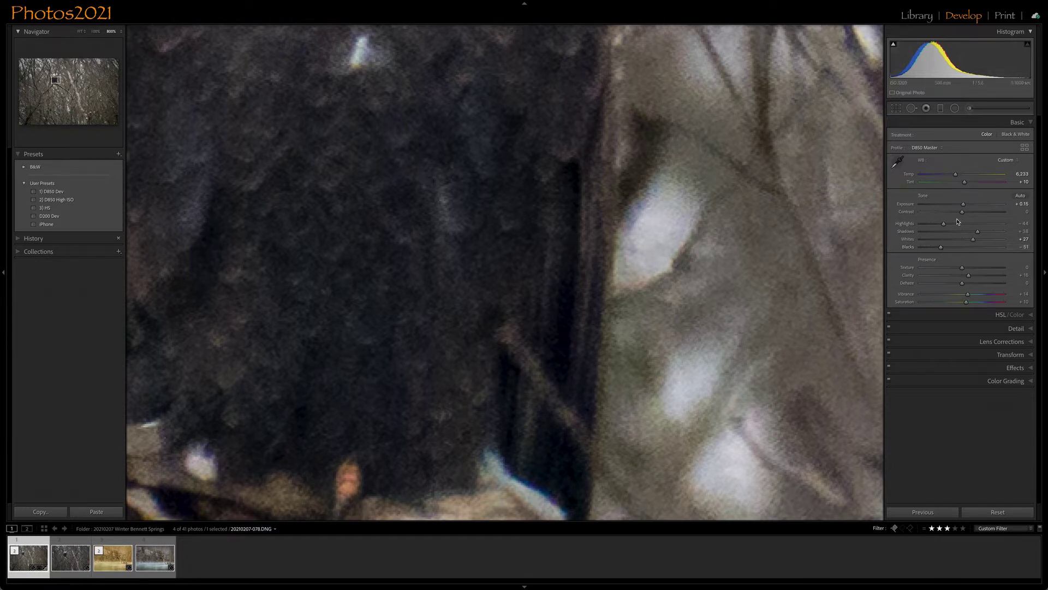
left_click(80, 31)
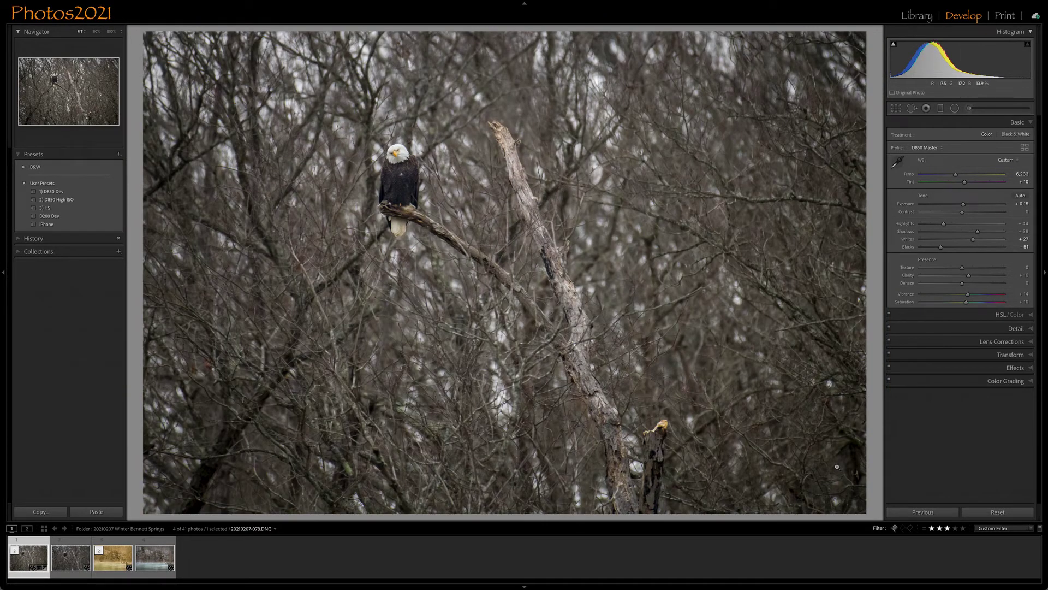
key("backslash")
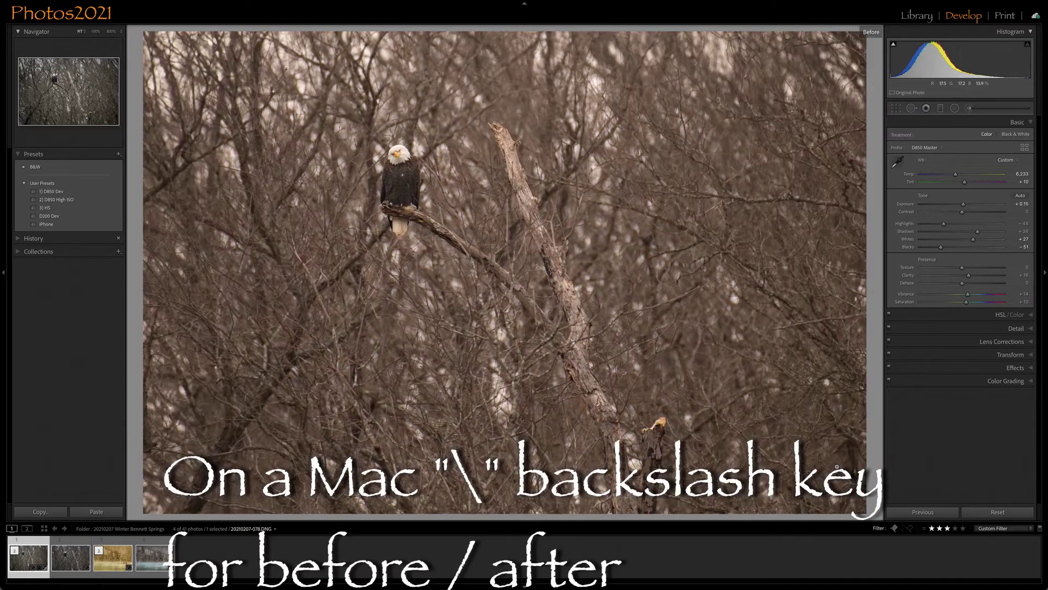
key("backslash")
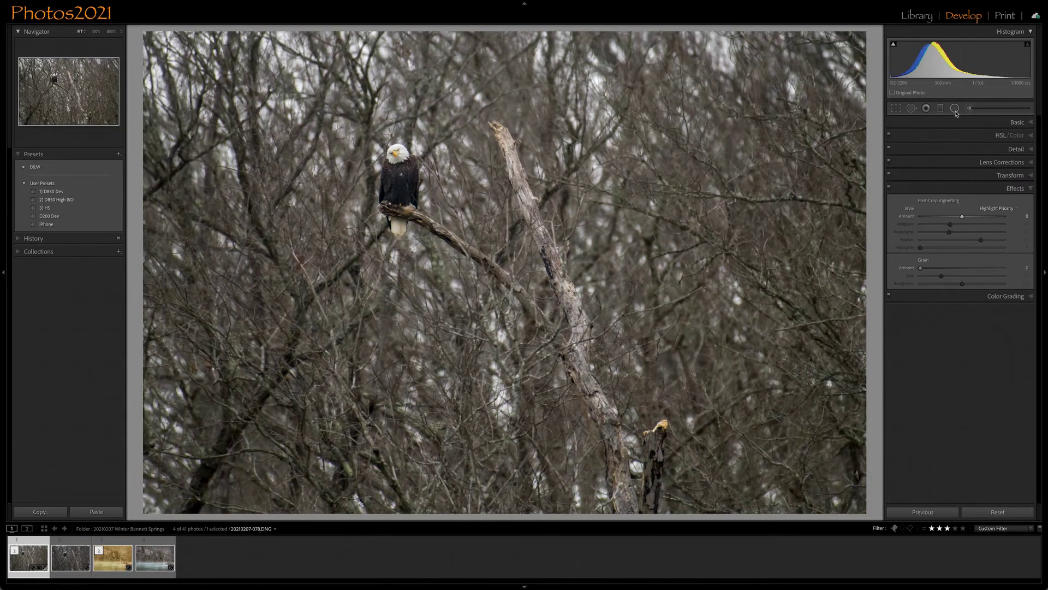
Step: Add a radial filter centered on the eagle and reset all of its effect sliders
left_click(955, 108)
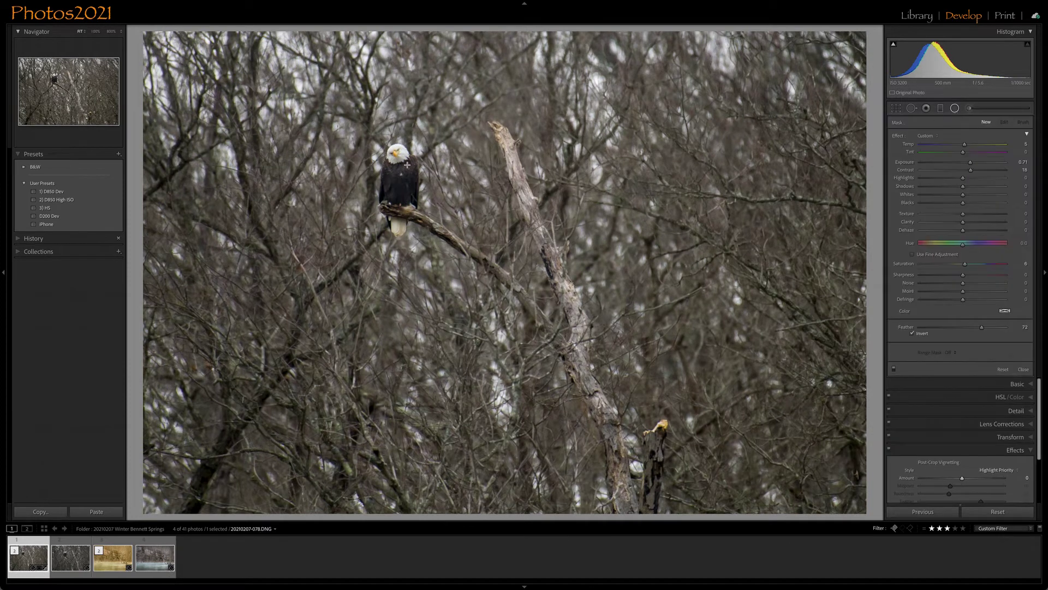
left_click_drag(373, 143, 479, 280)
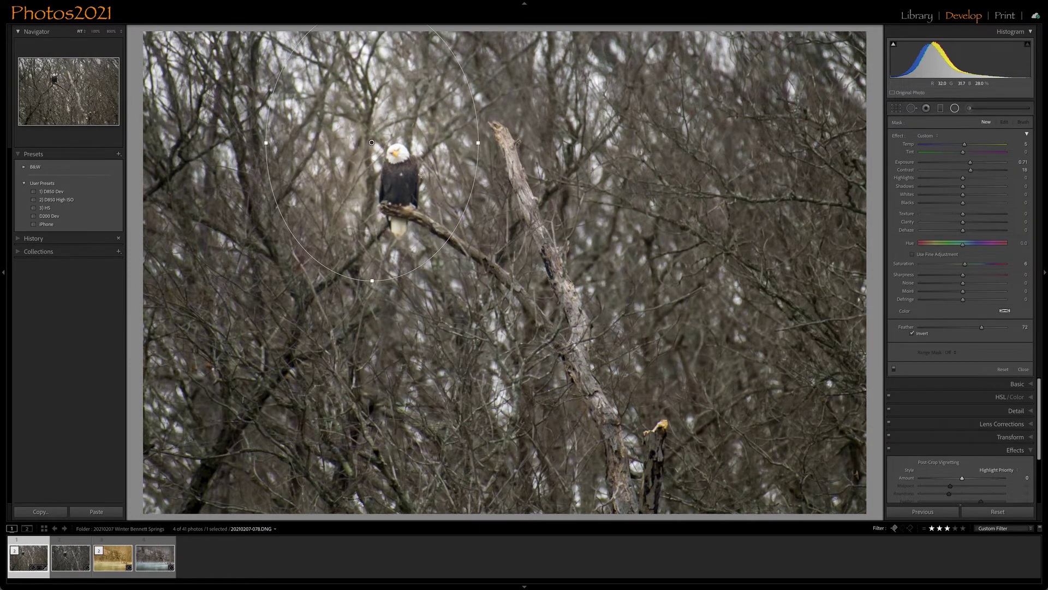
left_click_drag(402, 120, 426, 176)
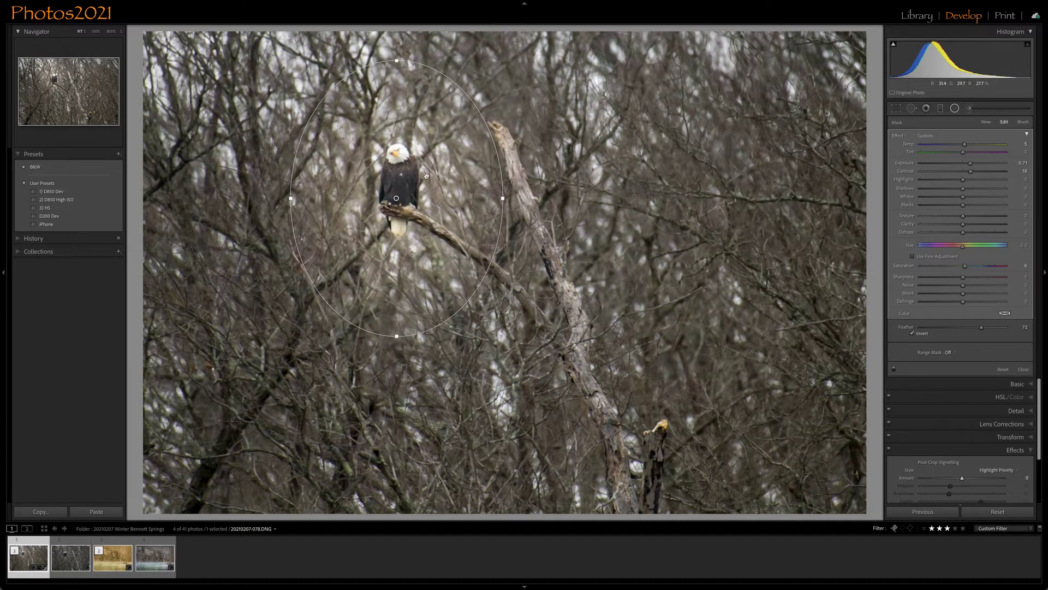
double_click(899, 136)
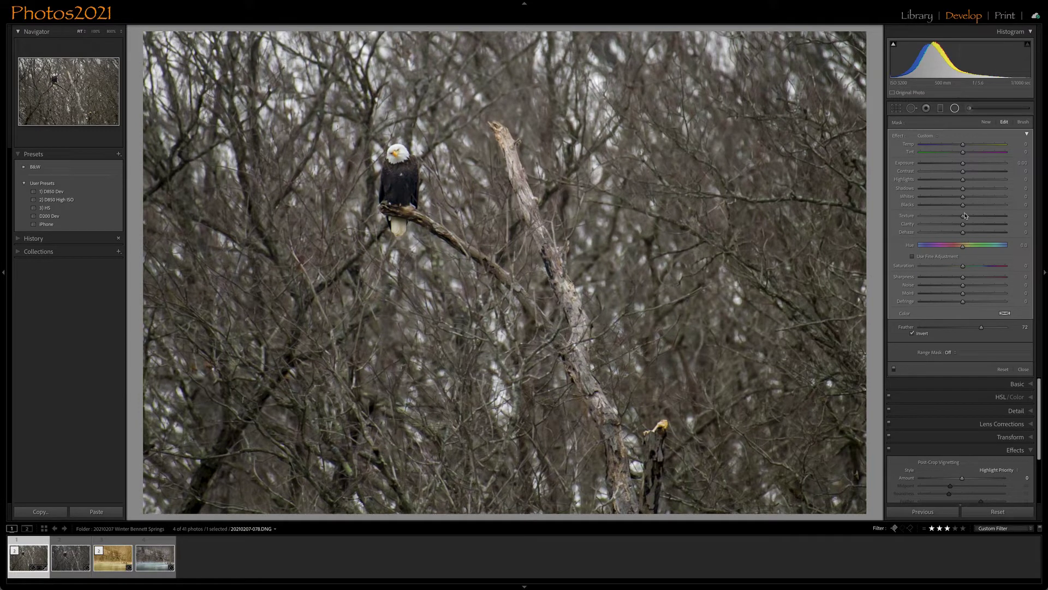
Step: Invert the radial mask to affect the surroundings, set its Exposure to -0.14, and lower its Saturation slightly
key("apostrophe")
left_click_drag(963, 165, 962, 166)
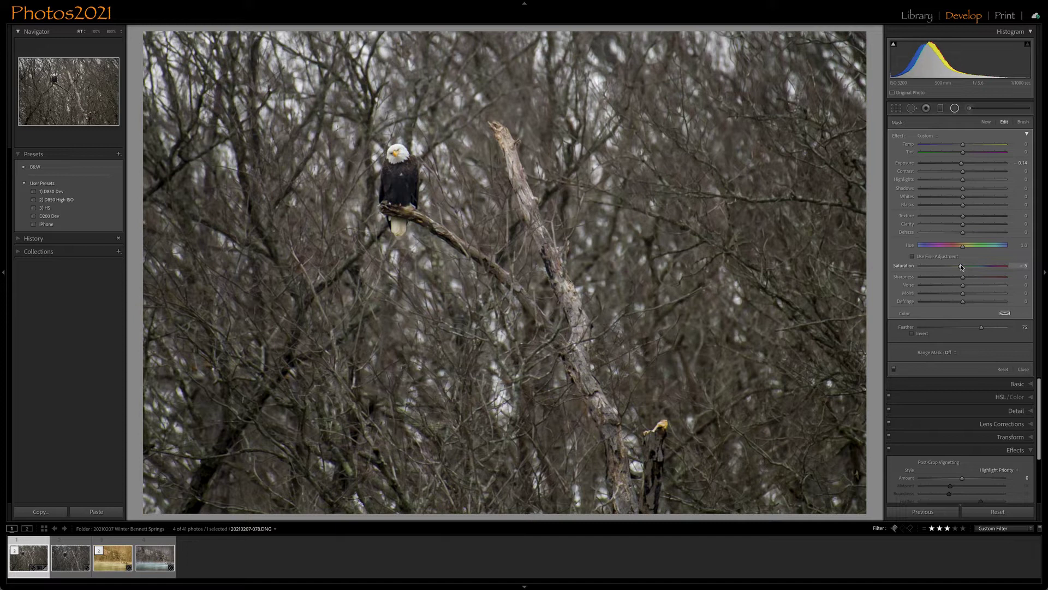
left_click_drag(961, 267, 962, 266)
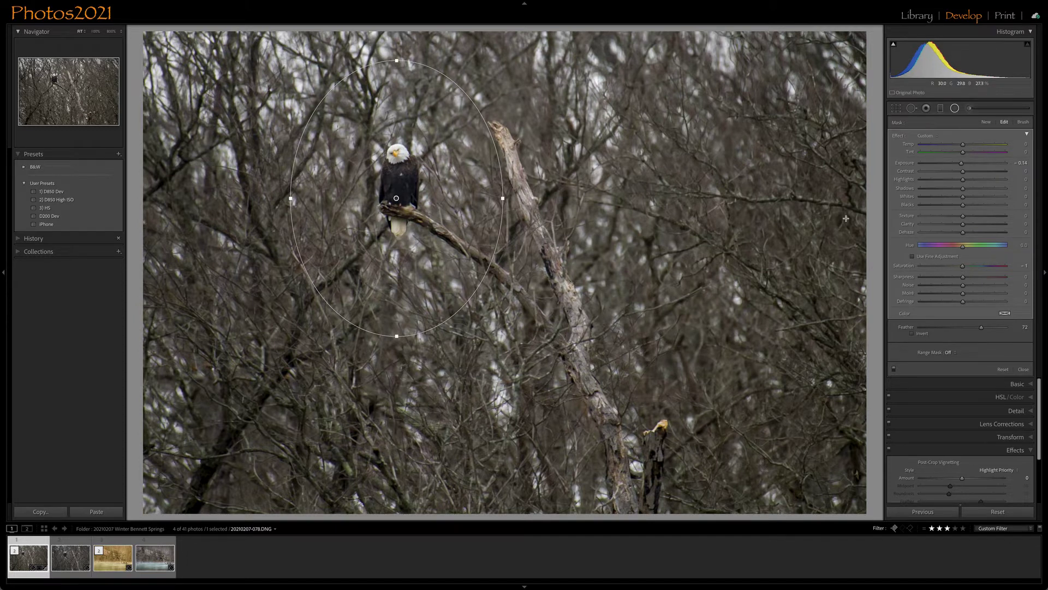
Step: Prepare a new adjustment brush over the eagle with Texture 25, Clarity 28, Dehaze 17, Sharpness 34, and Noise 5, all other effects reset
left_click(971, 109)
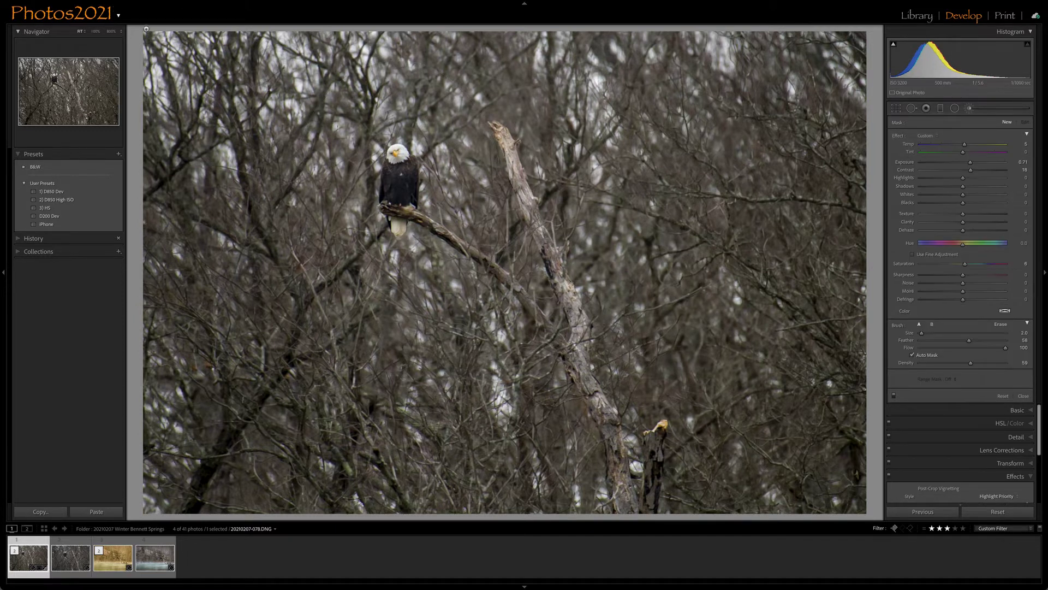
left_click(111, 32)
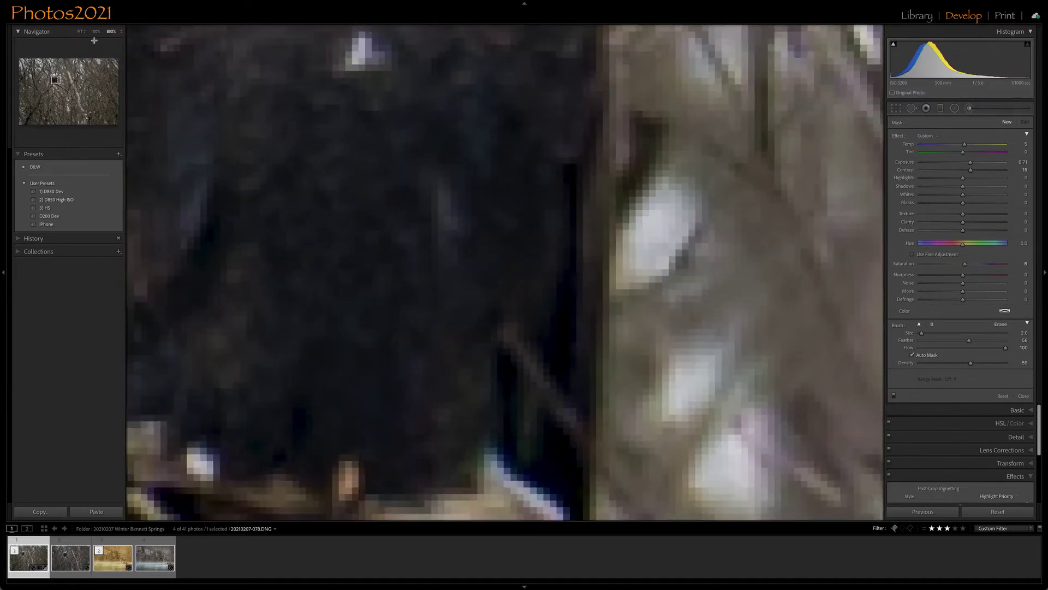
left_click(121, 32)
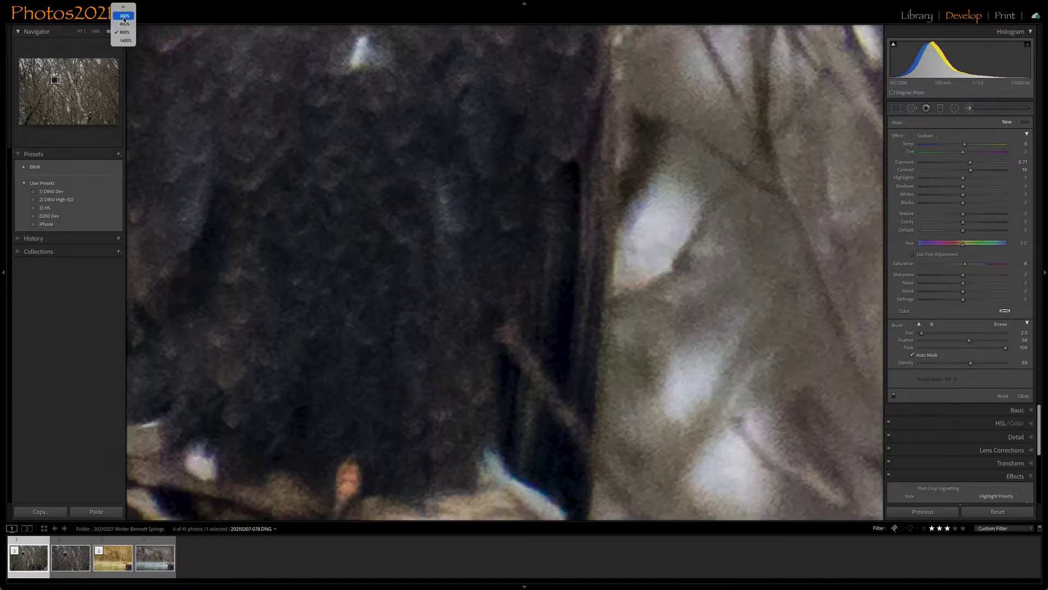
left_click(124, 17)
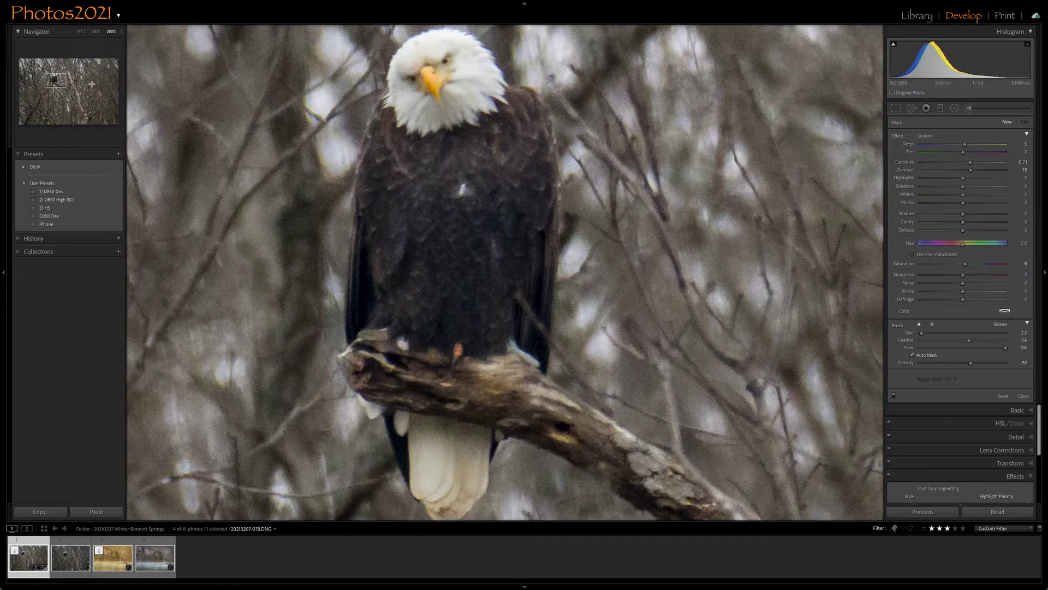
left_click_drag(59, 82, 54, 79)
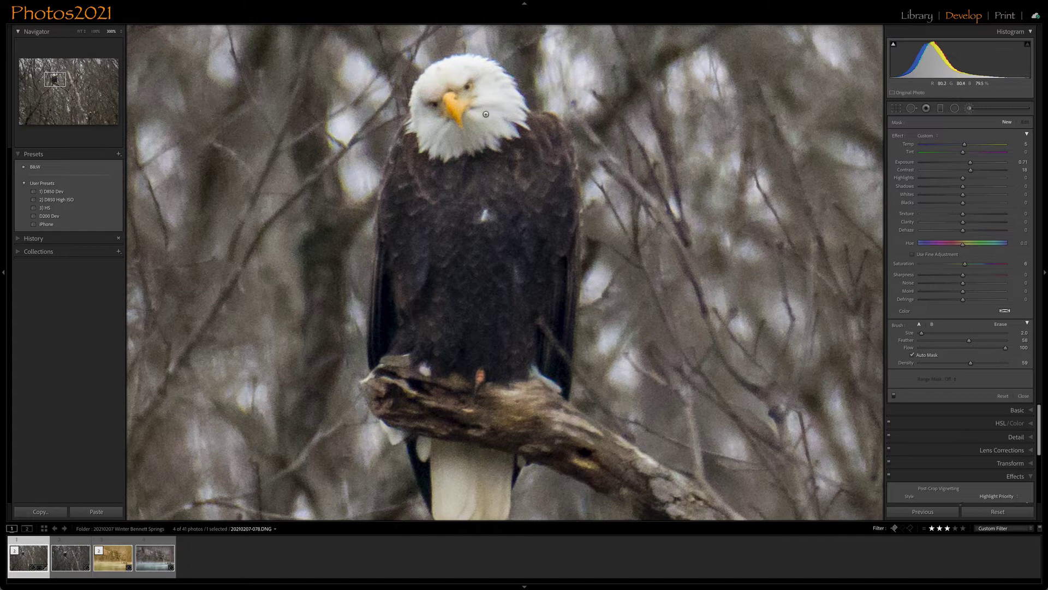
double_click(897, 137)
left_click_drag(966, 278, 979, 277)
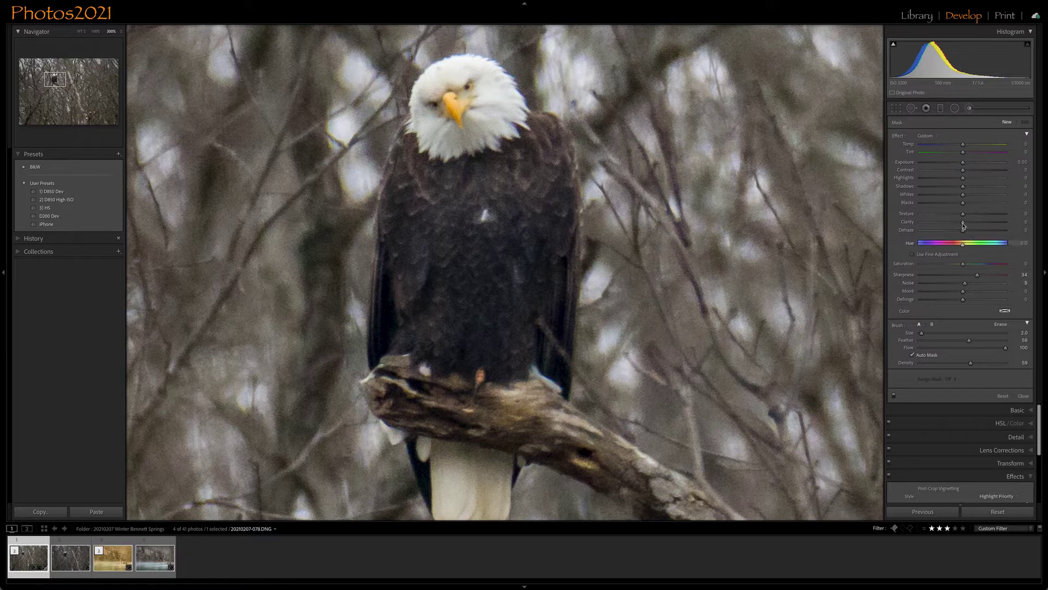
left_click_drag(963, 229, 972, 231)
left_click(974, 221)
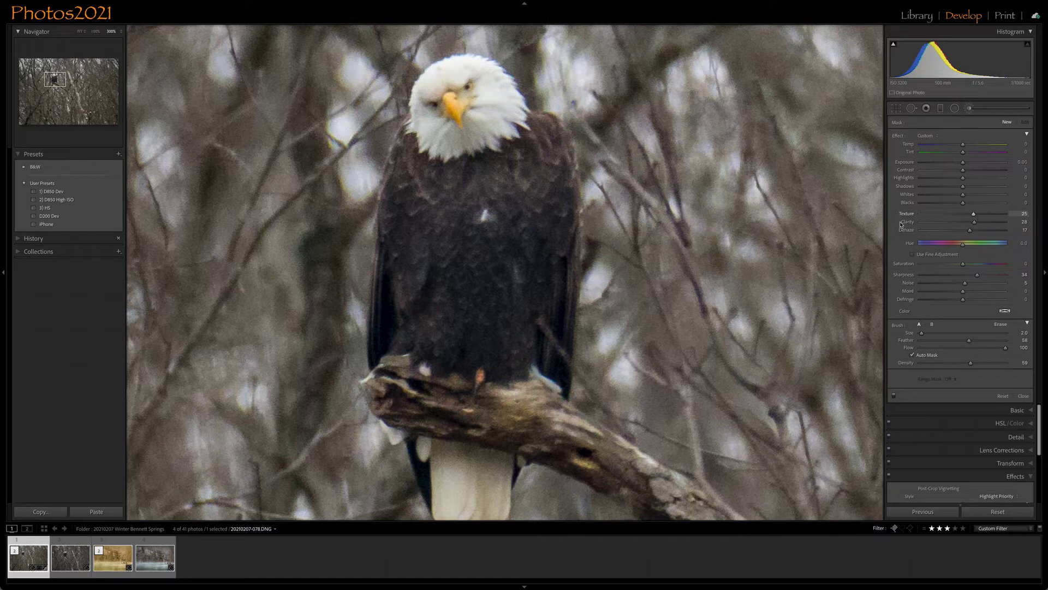
Step: Enlarge the brush to size 27, reduce its Feather, and paint the adjustment over the eagle's body and tail
scroll(495, 174, "up", 5)
scroll(495, 175, "up", 5)
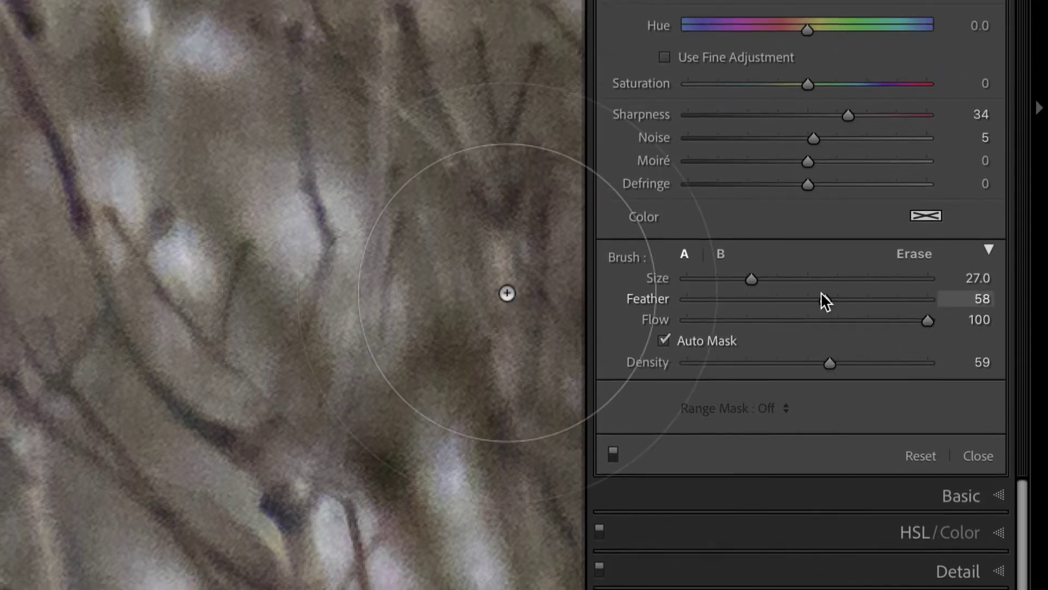
double_click(821, 293)
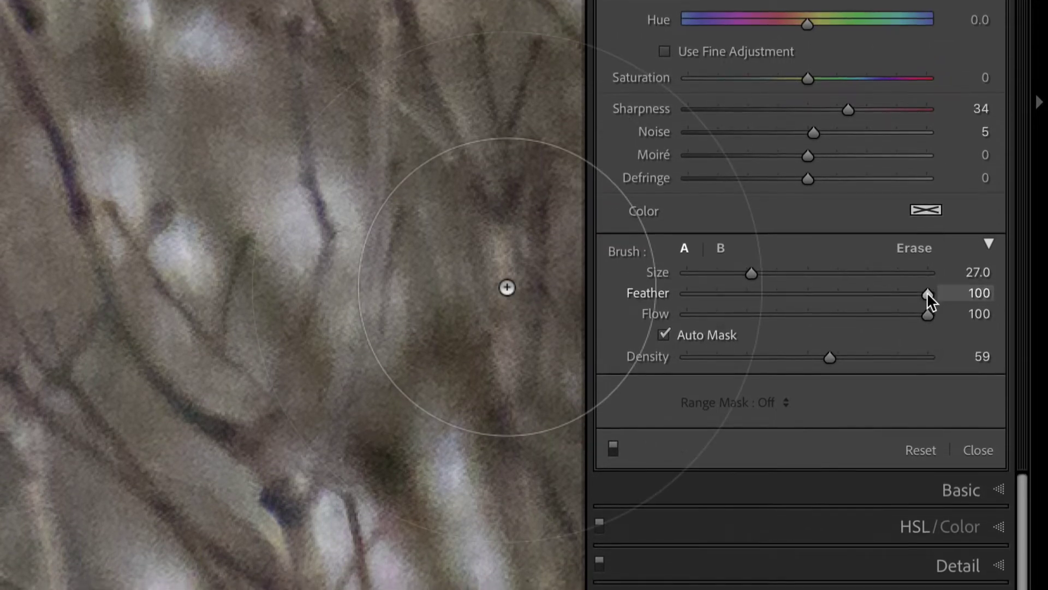
left_click_drag(927, 293, 772, 294)
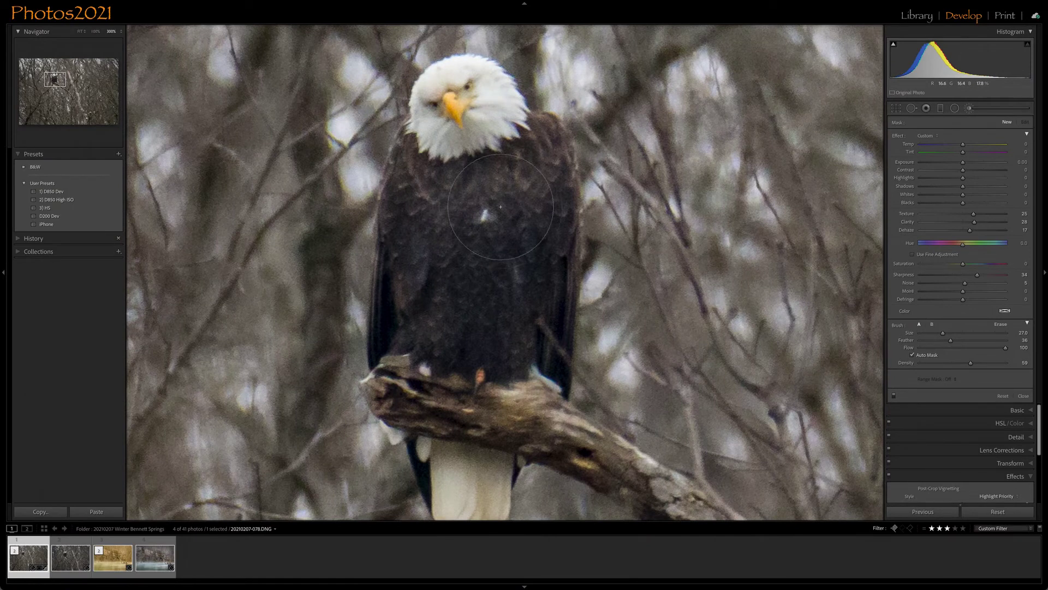
mouse_move(500, 207)
left_mouse_down()
mouse_move(449, 189)
mouse_move(456, 214)
mouse_move(429, 202)
mouse_move(453, 126)
mouse_move(467, 161)
mouse_move(497, 164)
mouse_move(552, 199)
mouse_move(524, 295)
mouse_move(426, 257)
mouse_move(450, 318)
mouse_move(492, 328)
mouse_move(524, 328)
mouse_move(519, 273)
mouse_move(470, 250)
mouse_move(475, 358)
left_mouse_up()
scroll(448, 437, "down", 3)
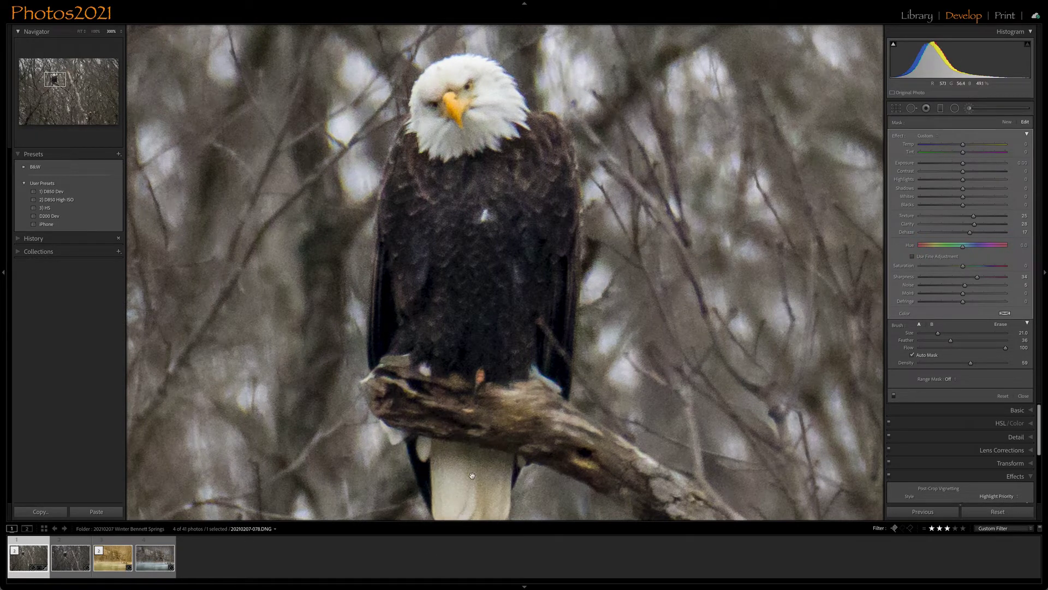
left_click_drag(472, 475, 472, 418)
scroll(473, 418, "up", 1)
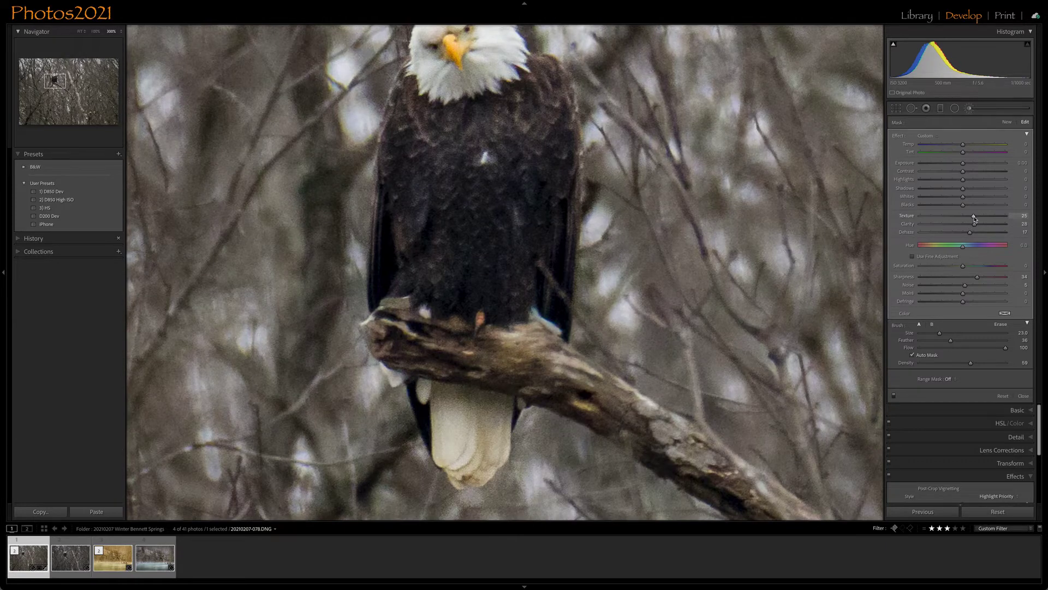
Step: Refine the eagle's brush mask with Exposure 0.32, Contrast 5, Highlights -13, Shadows 18, Texture 53, and stronger Sharpness
left_click_drag(975, 218, 986, 217)
left_click_drag(979, 278, 985, 279)
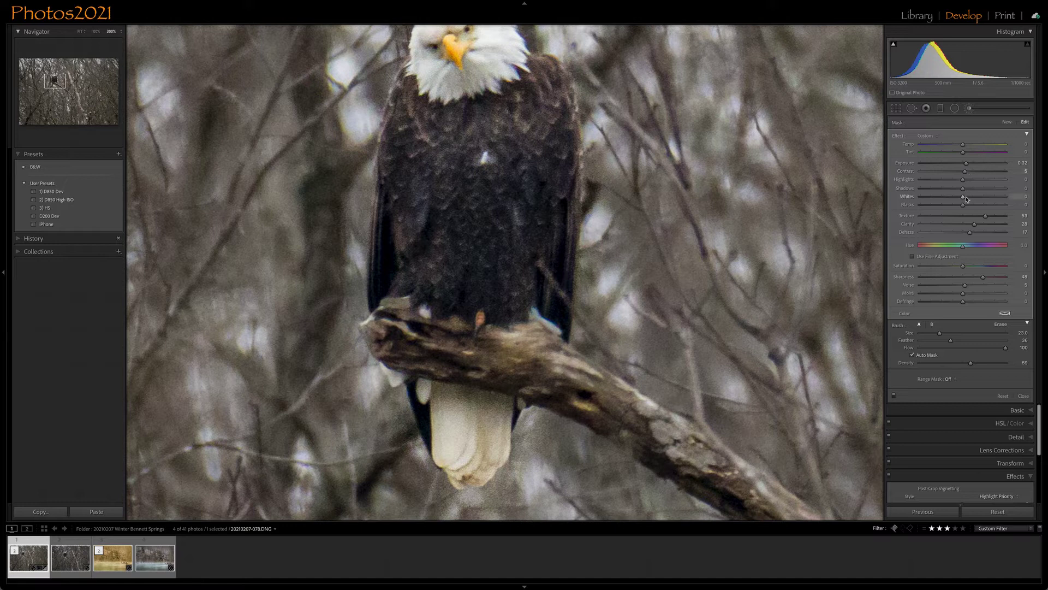
left_click_drag(963, 180, 972, 192)
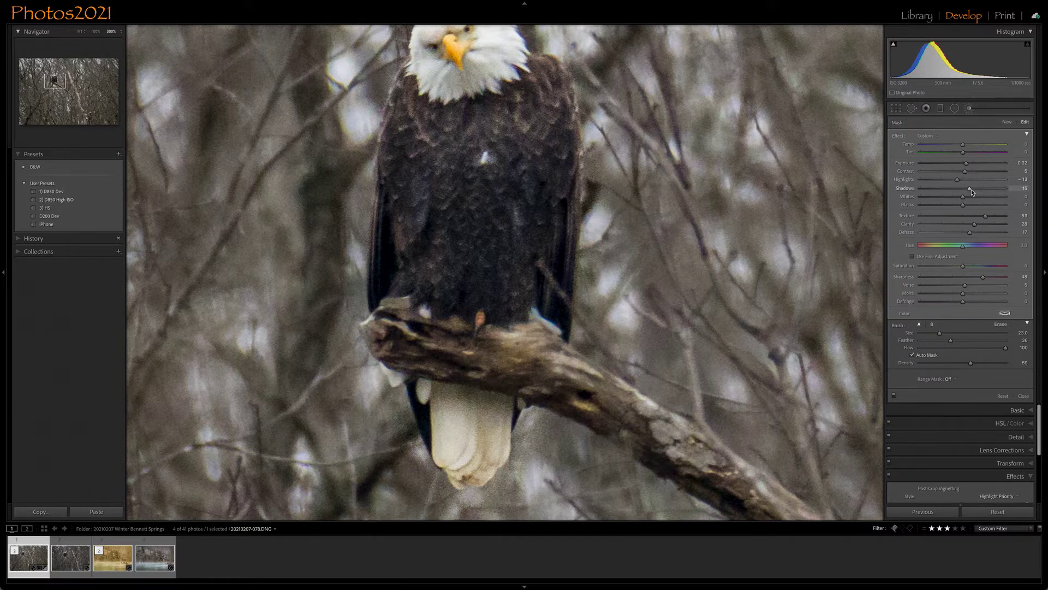
left_click(80, 32)
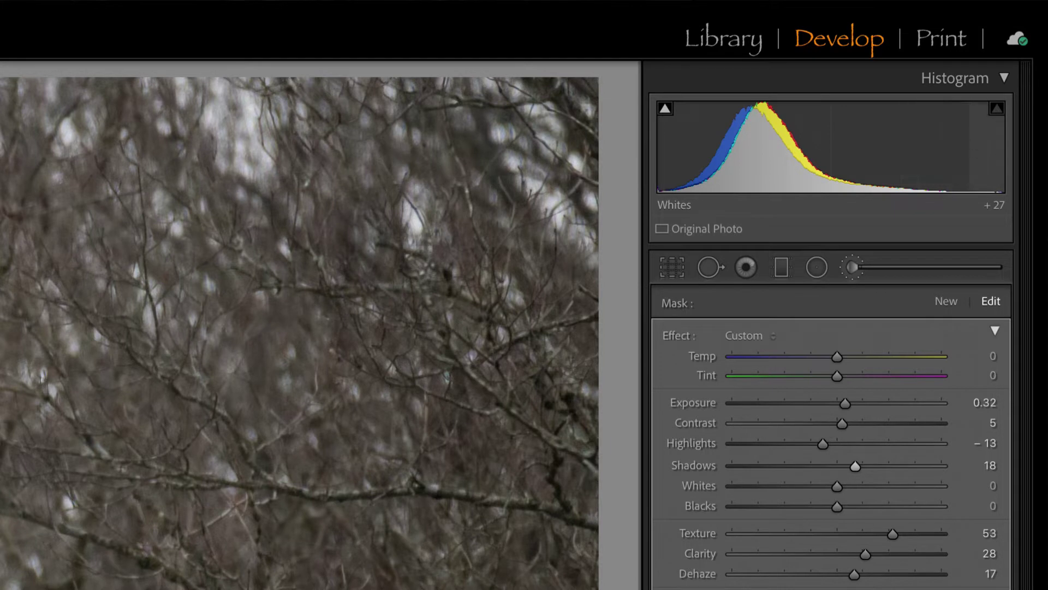
Step: Raise the photo's overall Whites and compare the result with the before version at 100%
left_click_drag(939, 147, 948, 148)
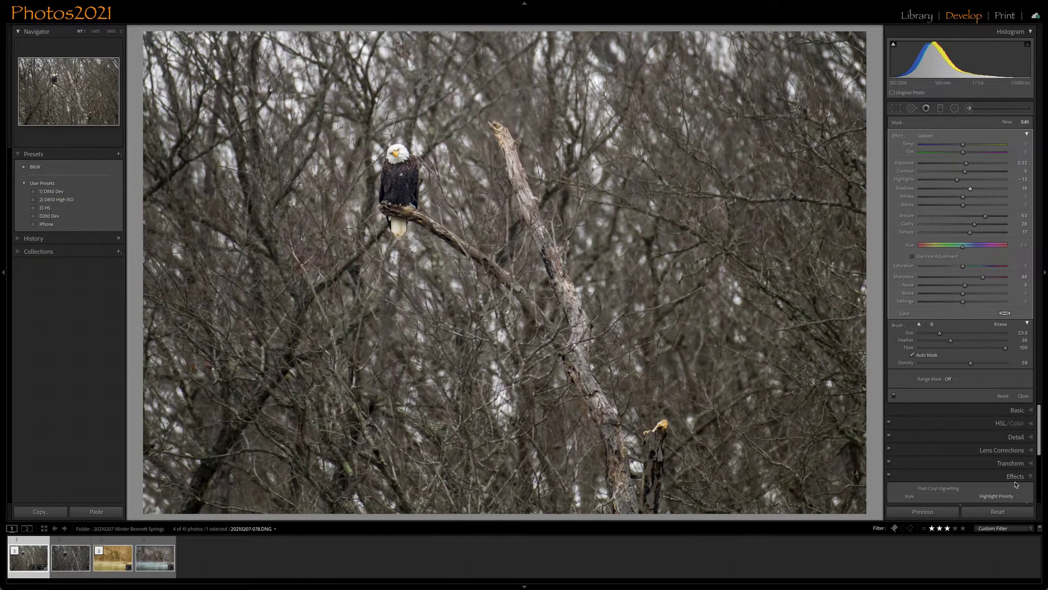
left_click(96, 32)
key("backslash")
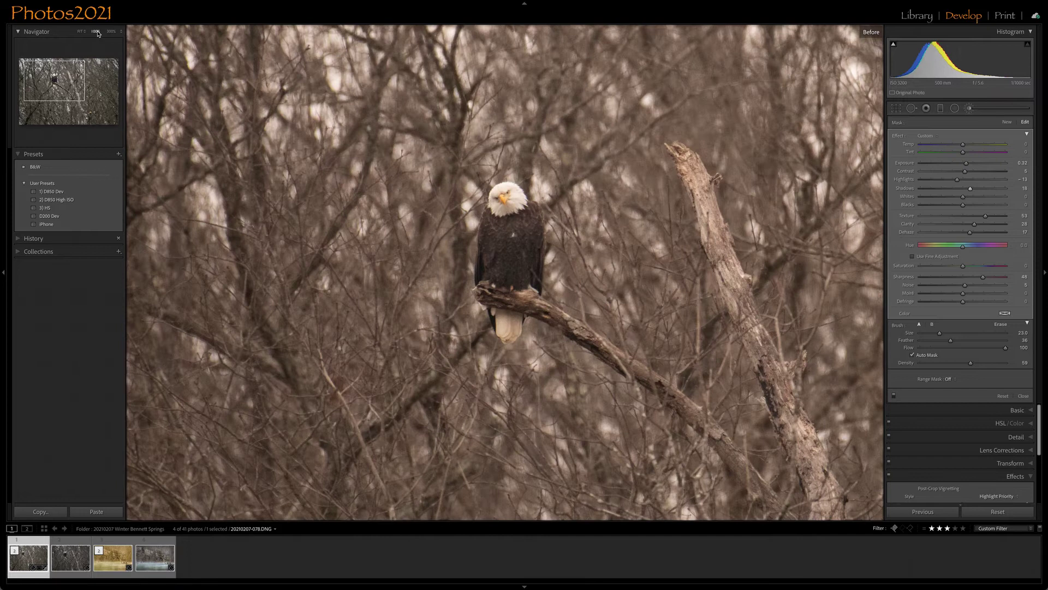
key("backslash")
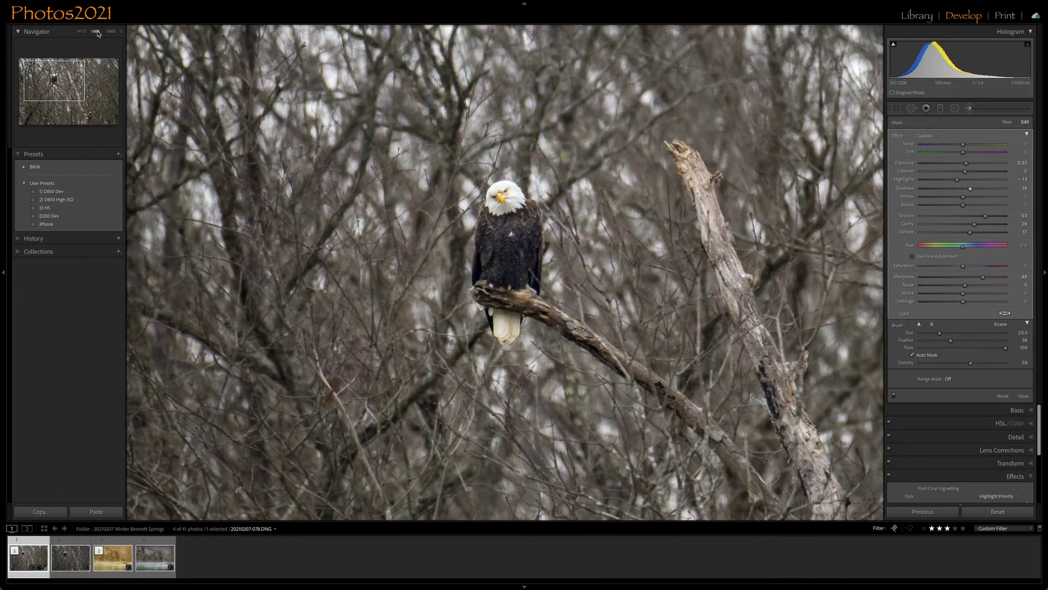
key("backslash")
key("backslash")
Step: Brighten the eagle's eyes with a new size 3 adjustment brush using only slightly raised Exposure and Saturation
left_click(118, 33)
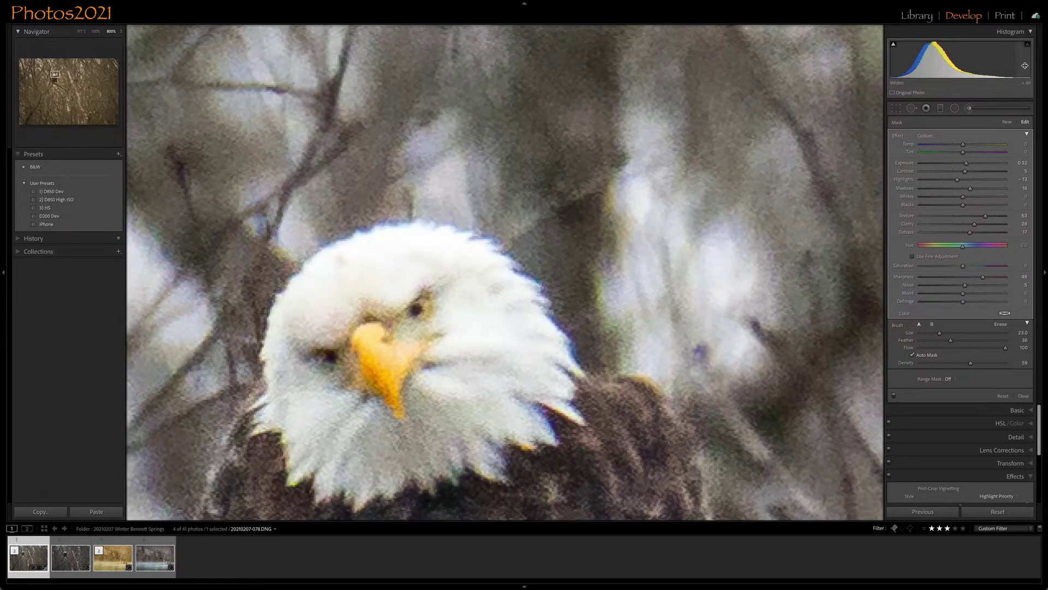
left_click(969, 109)
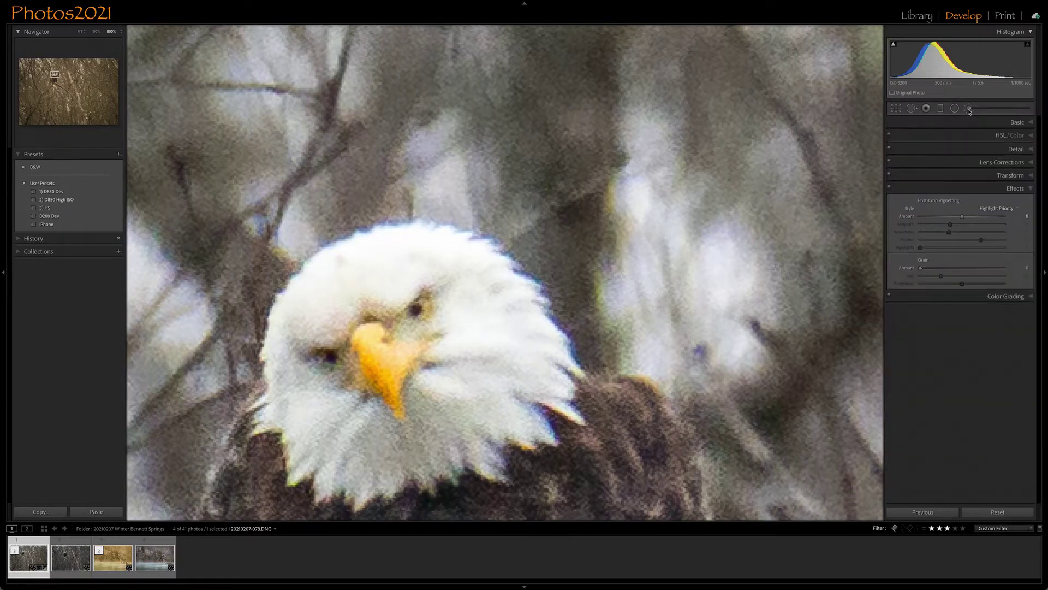
left_click(969, 110)
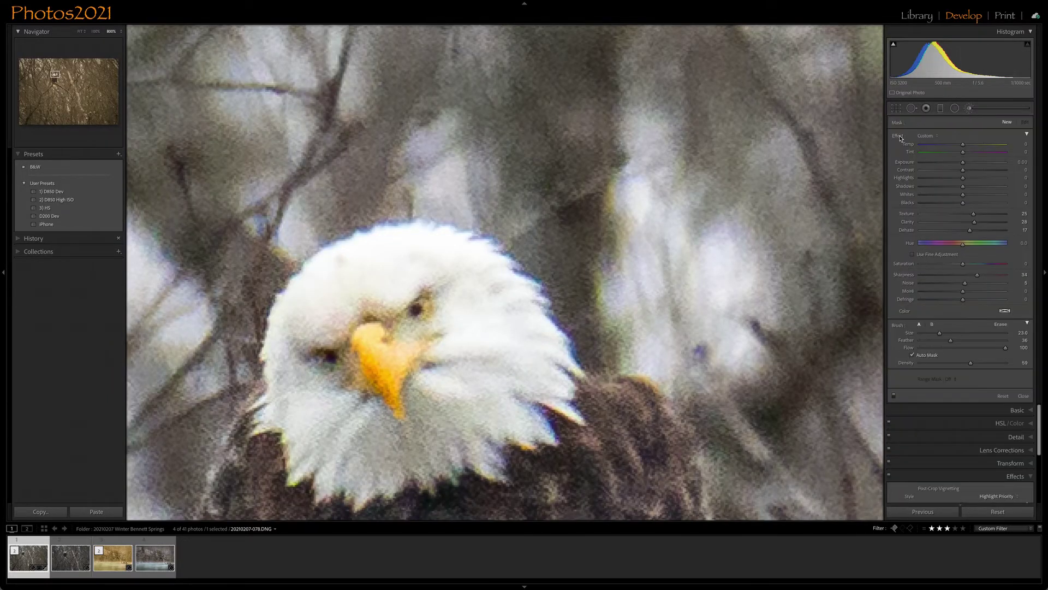
left_click_drag(962, 162, 964, 164)
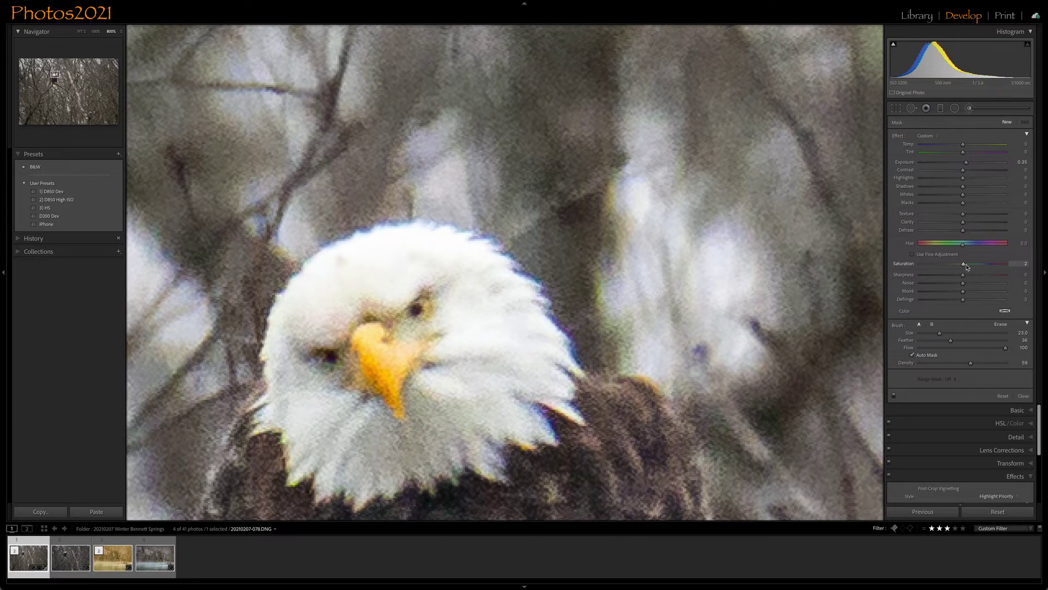
left_click_drag(967, 267, 973, 267)
scroll(436, 306, "down", 3)
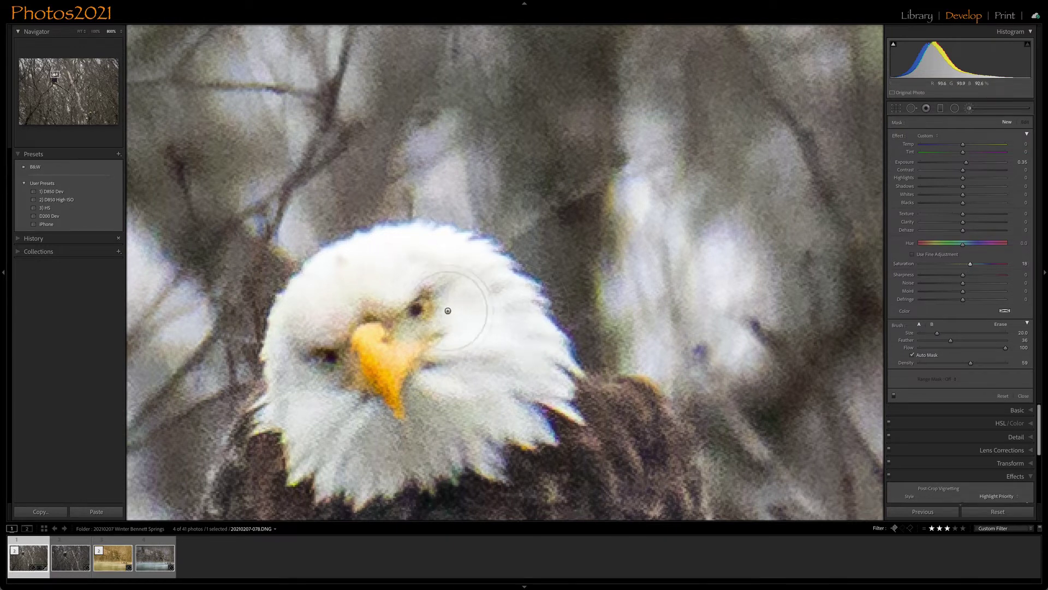
scroll(448, 310, "down", 15)
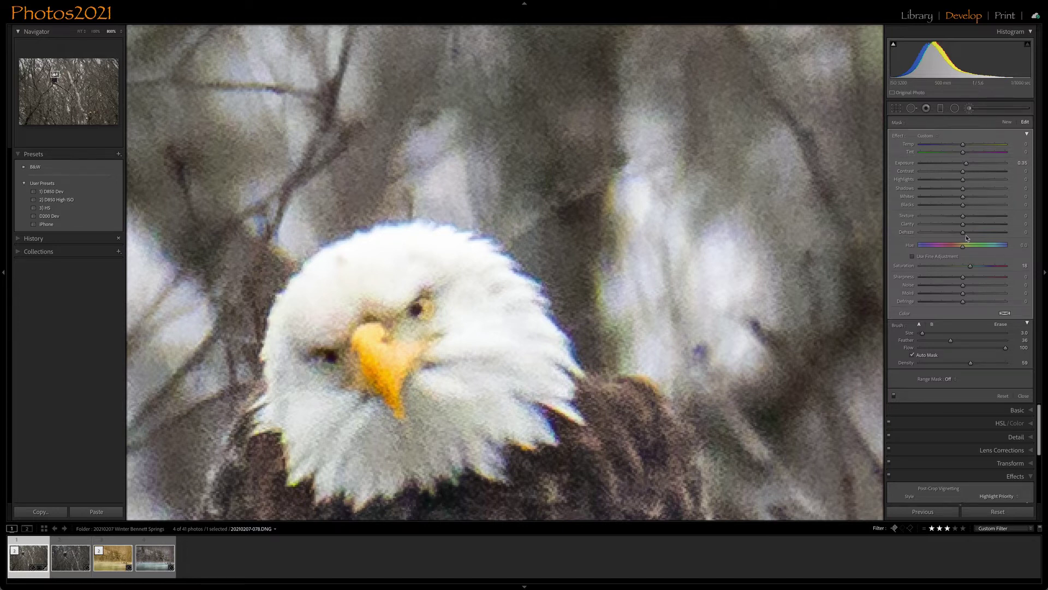
left_click_drag(970, 266, 968, 269)
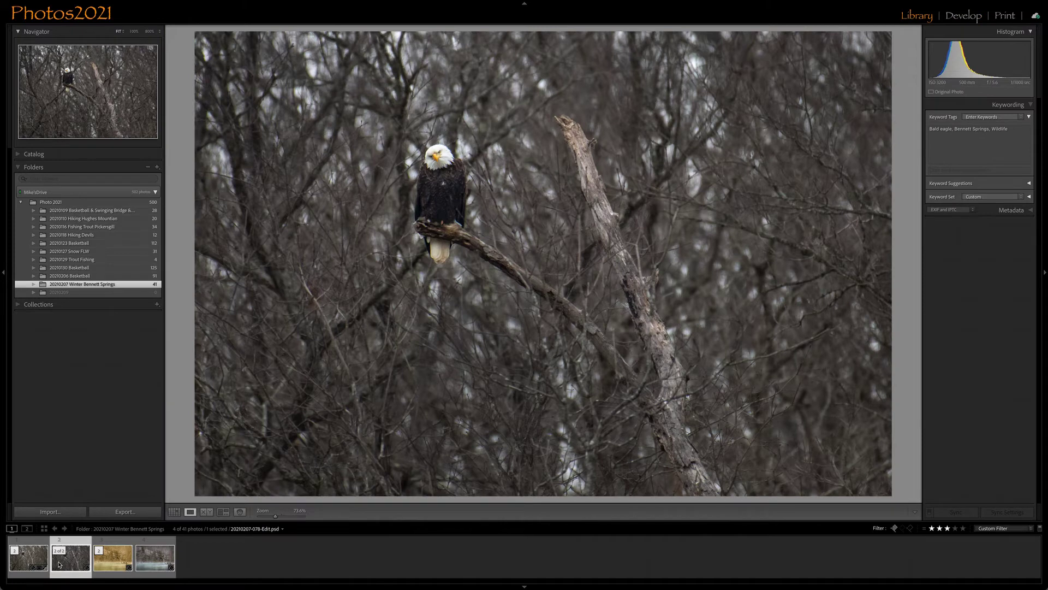
Step: Crop the DNG photo tighter around the eagle and dead trunk, reposition the frame, and compare it with the edited PSD version
left_click(38, 564)
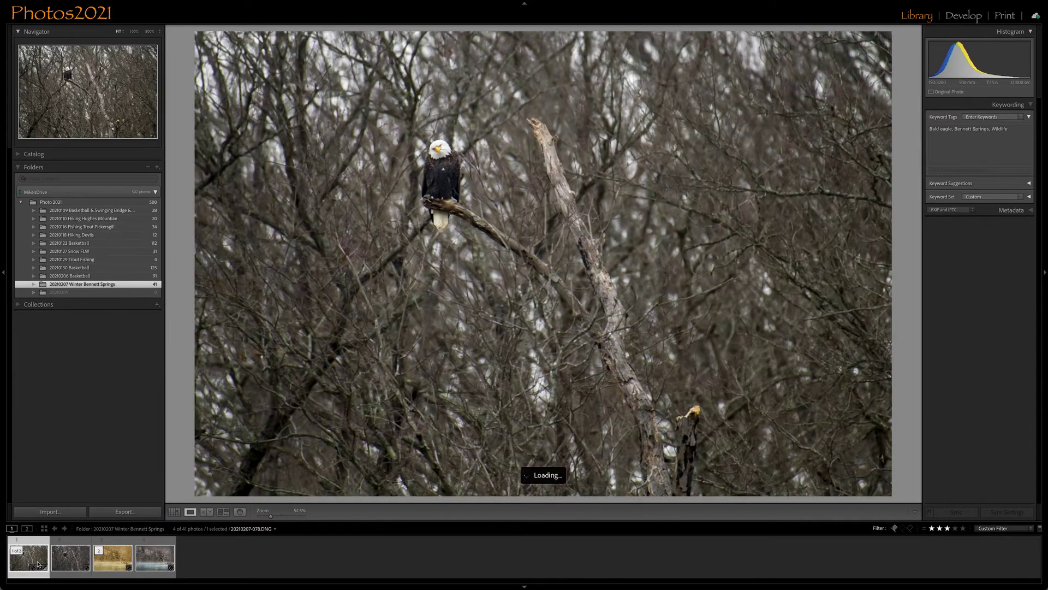
key("r")
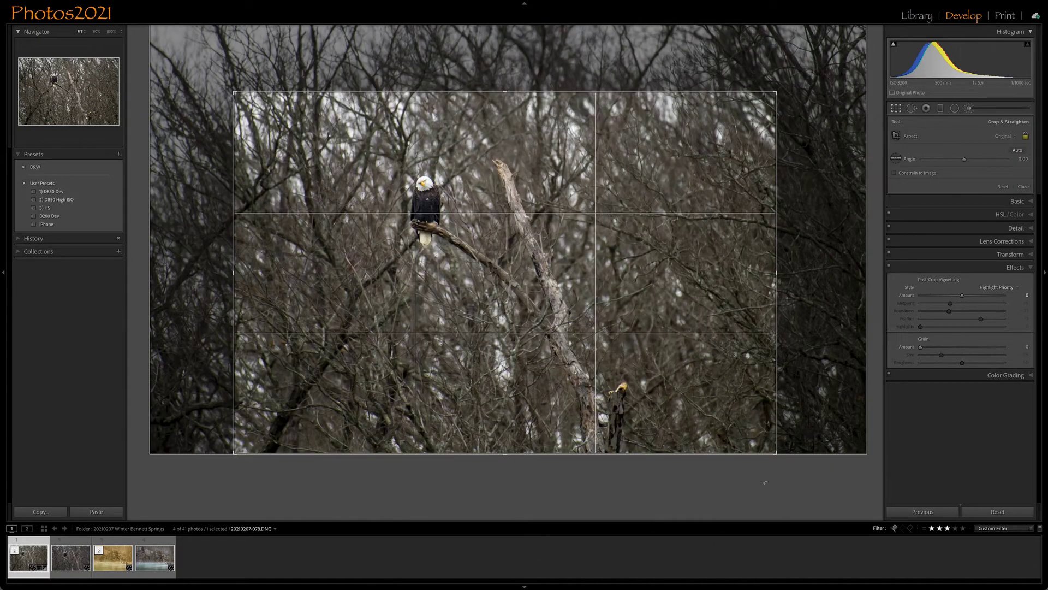
left_click_drag(777, 454, 751, 435)
left_click_drag(662, 290, 635, 283)
key("Return")
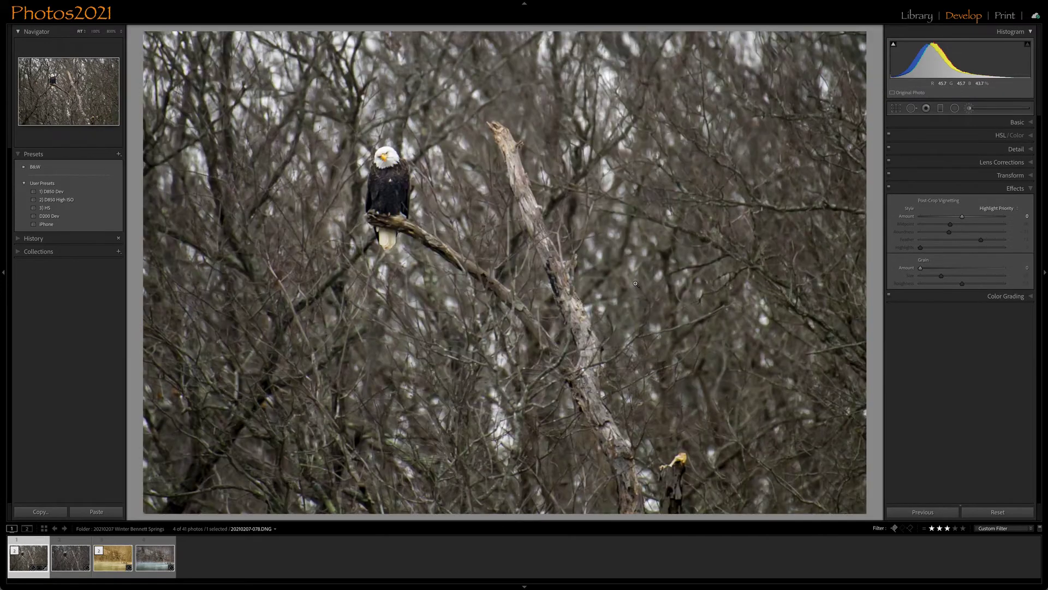
left_click(64, 563)
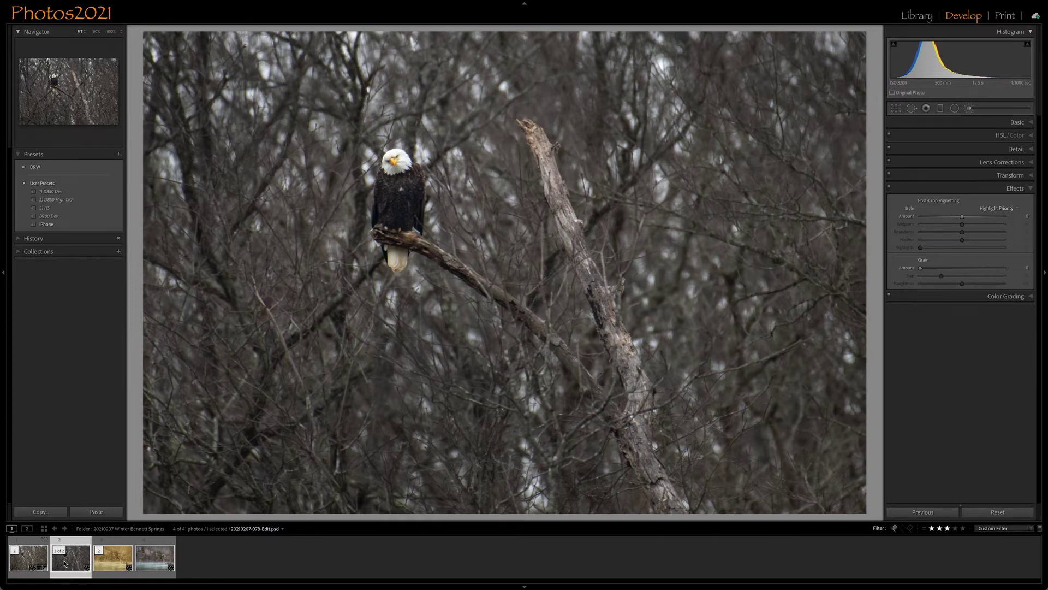
Step: Tighten the eagle DNG's crop to exclude the short yellow-topped stump and reposition the frame around the eagle and dead trunk
key("Left")
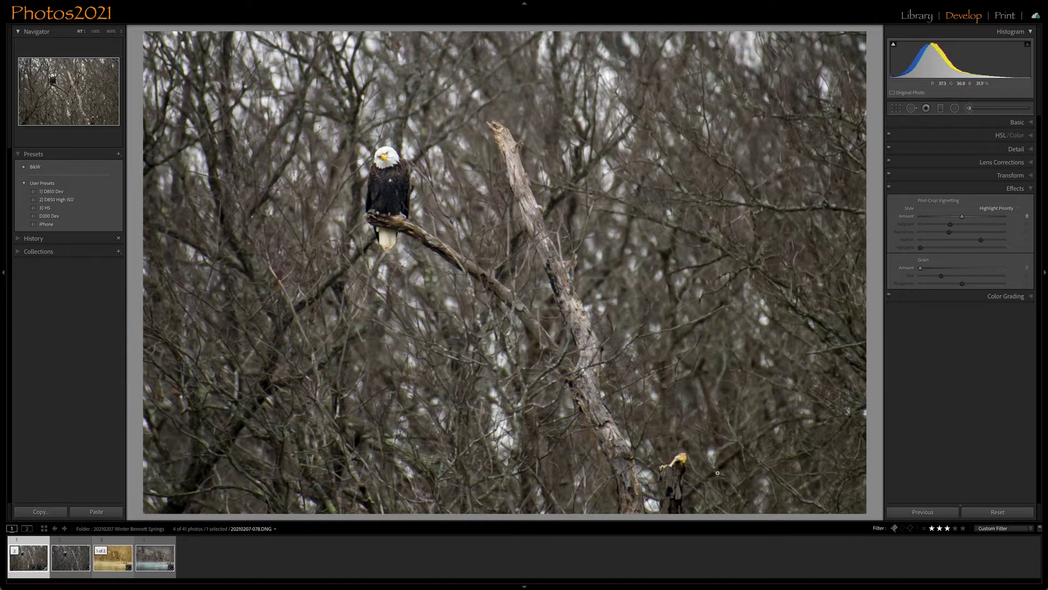
key("r")
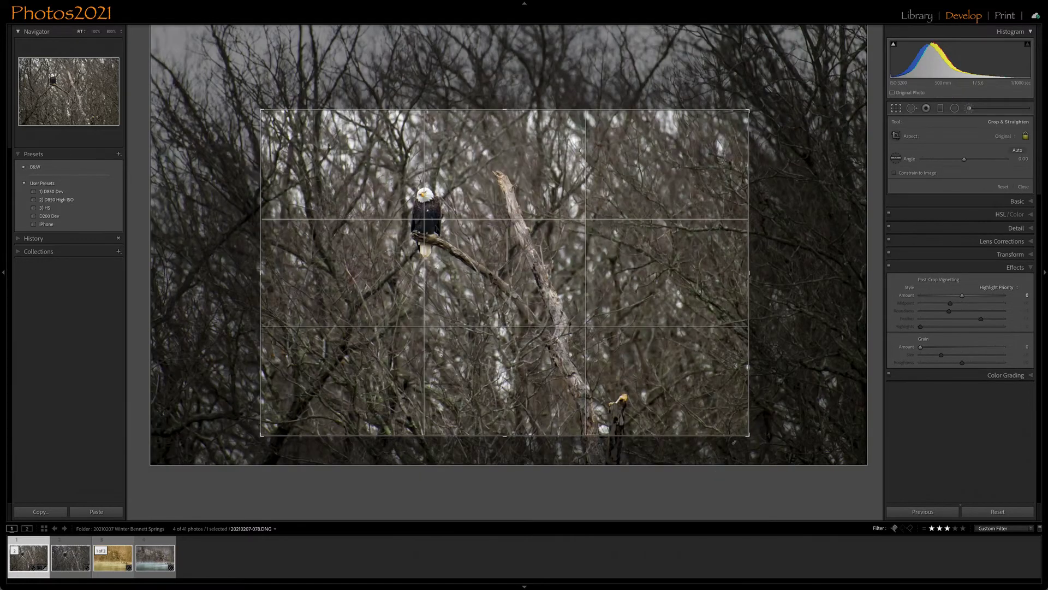
left_click_drag(734, 441, 735, 413)
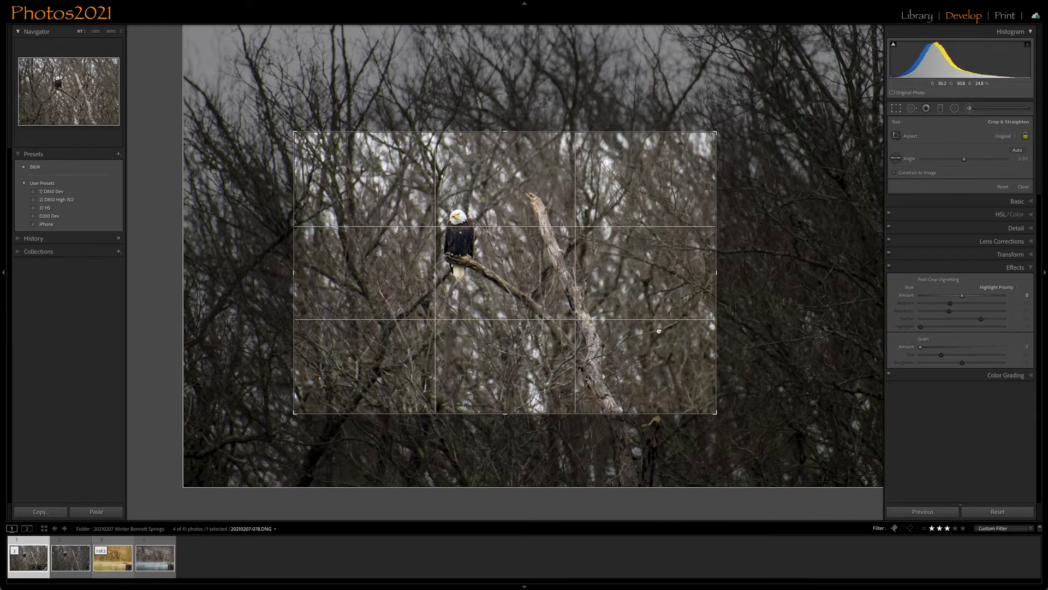
left_click_drag(658, 329, 631, 331)
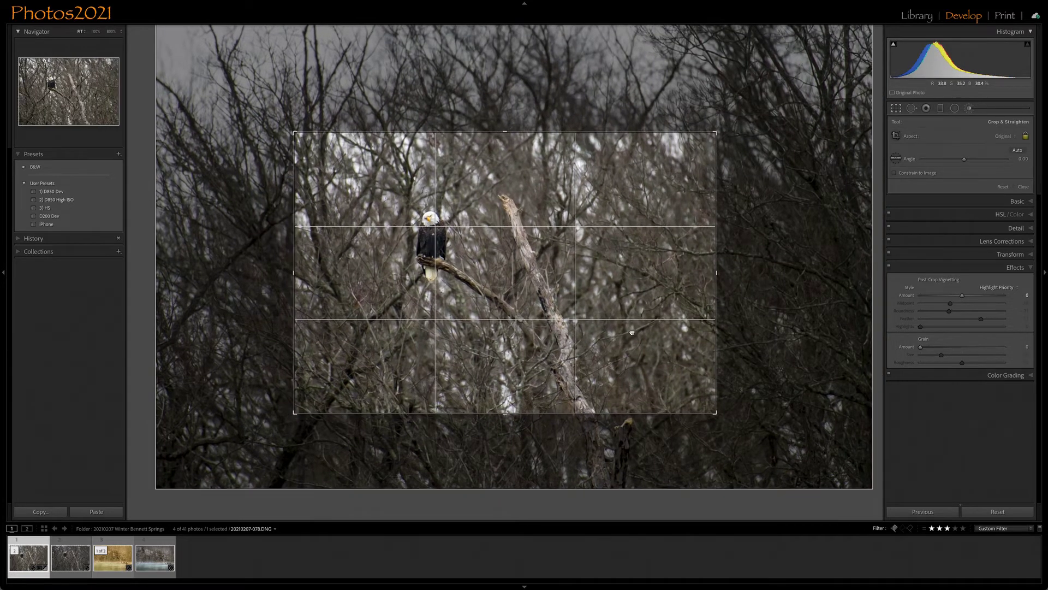
key("Return")
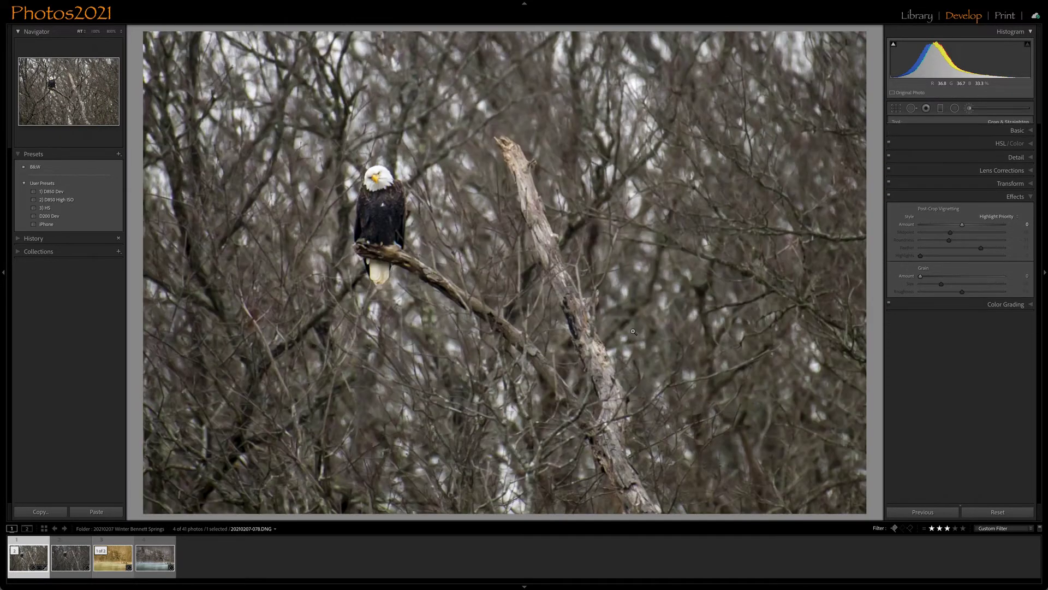
Step: Compare the newly cropped eagle DNG with its edited PSD, and view the misty river NEF alongside its PSD version
left_click(85, 566)
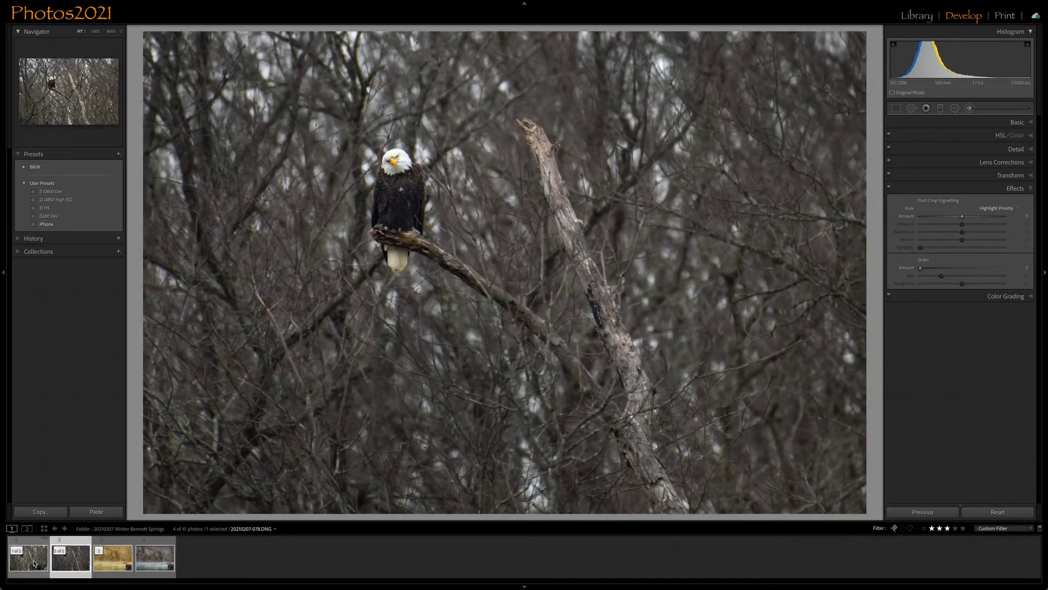
left_click(38, 564)
left_click(86, 565)
left_click(36, 561)
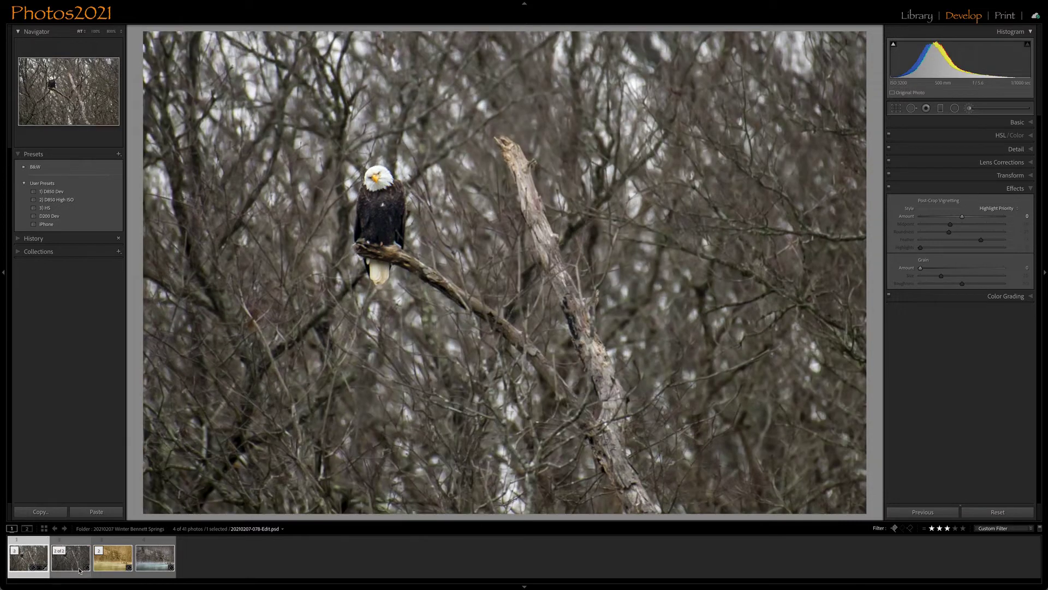
left_click(112, 564)
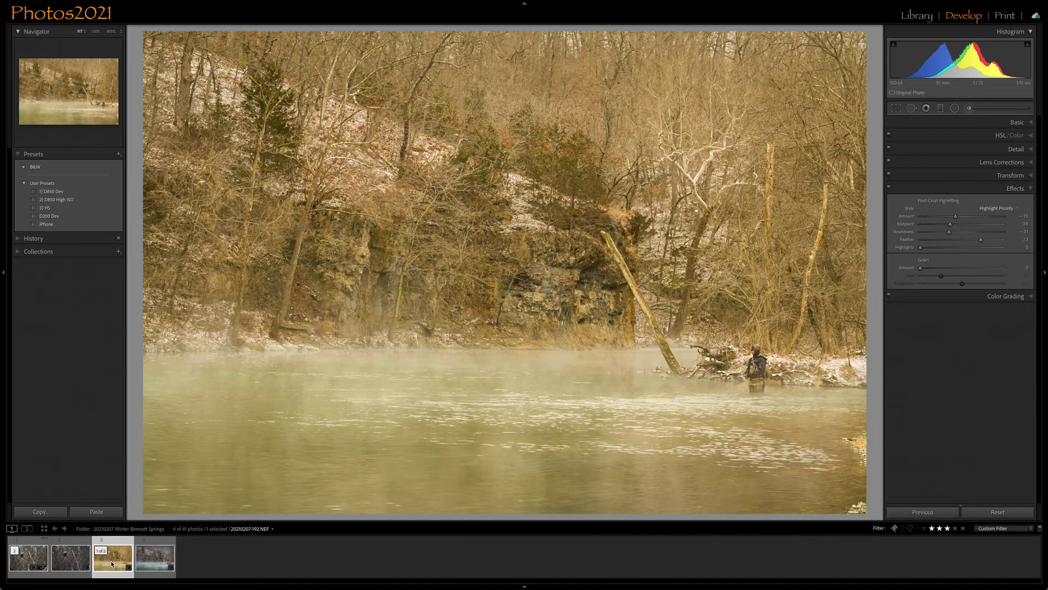
left_click(162, 563)
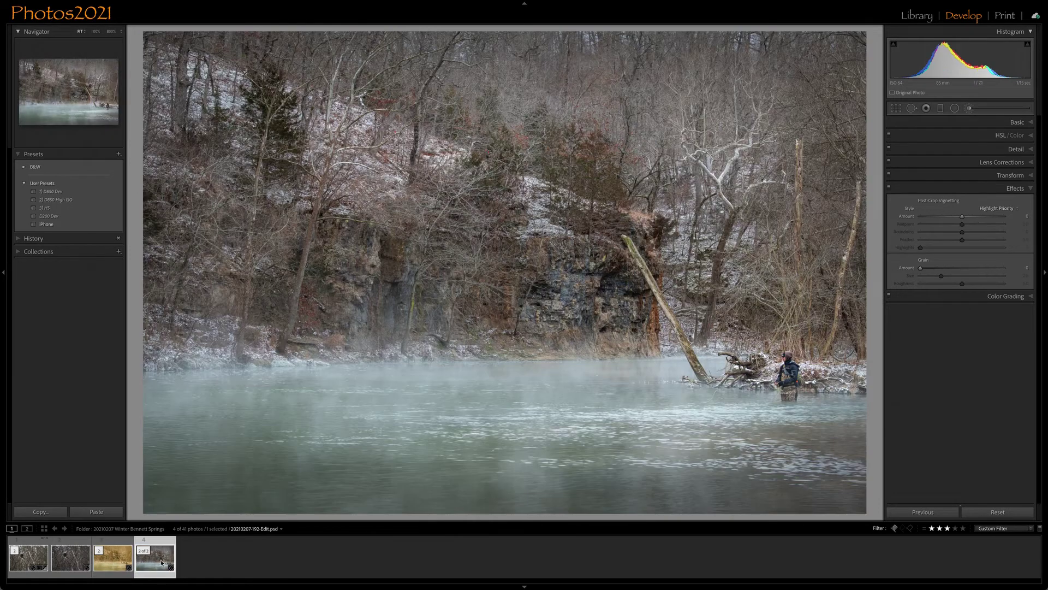
Step: Crop the misty river NEF slightly tighter at the original aspect ratio and reposition the frame toward the angler
left_click(102, 564)
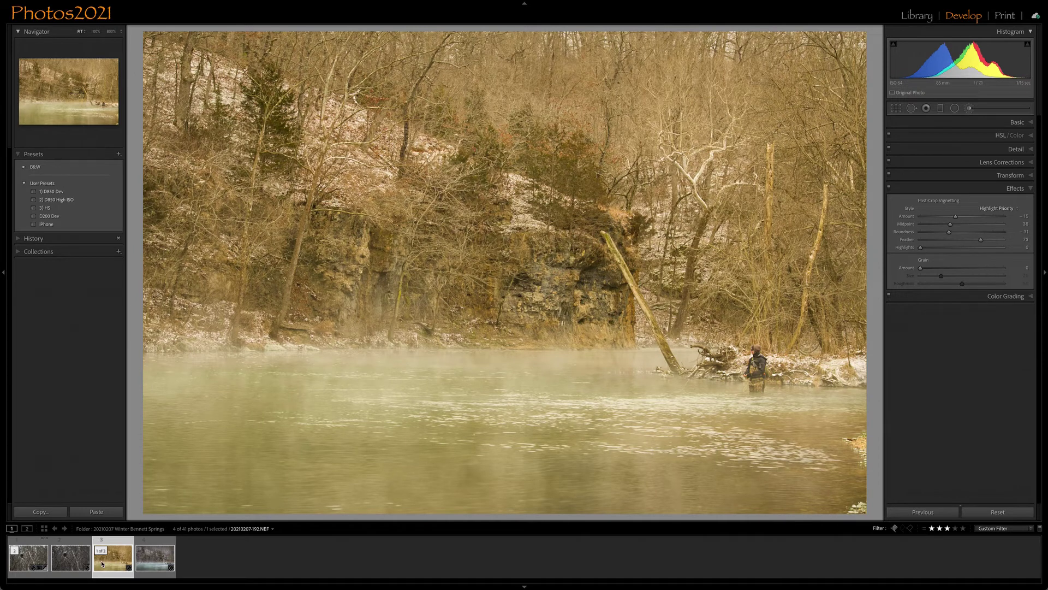
key("r")
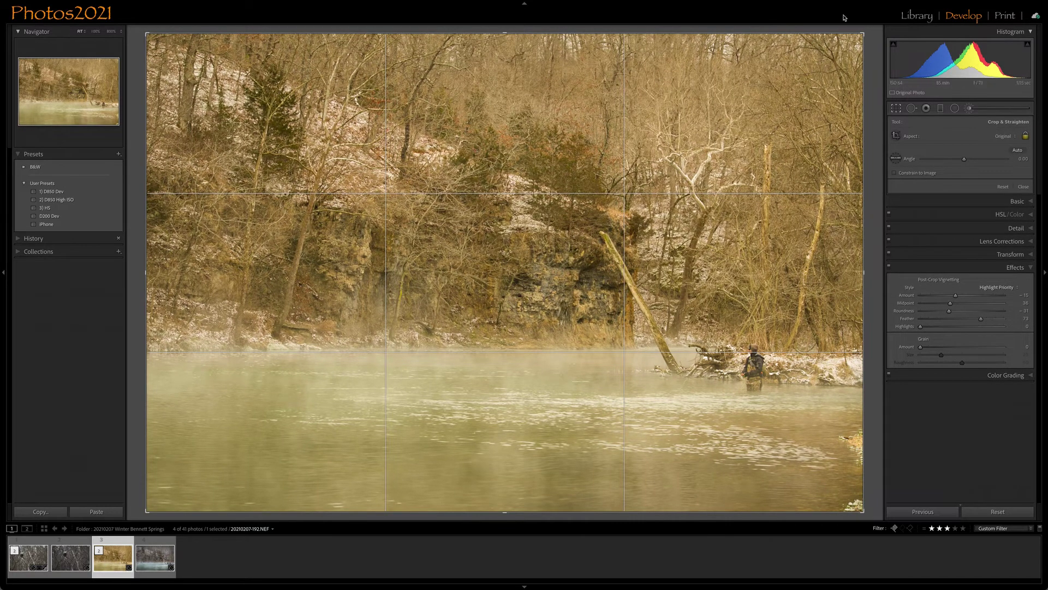
left_click_drag(862, 34, 850, 52)
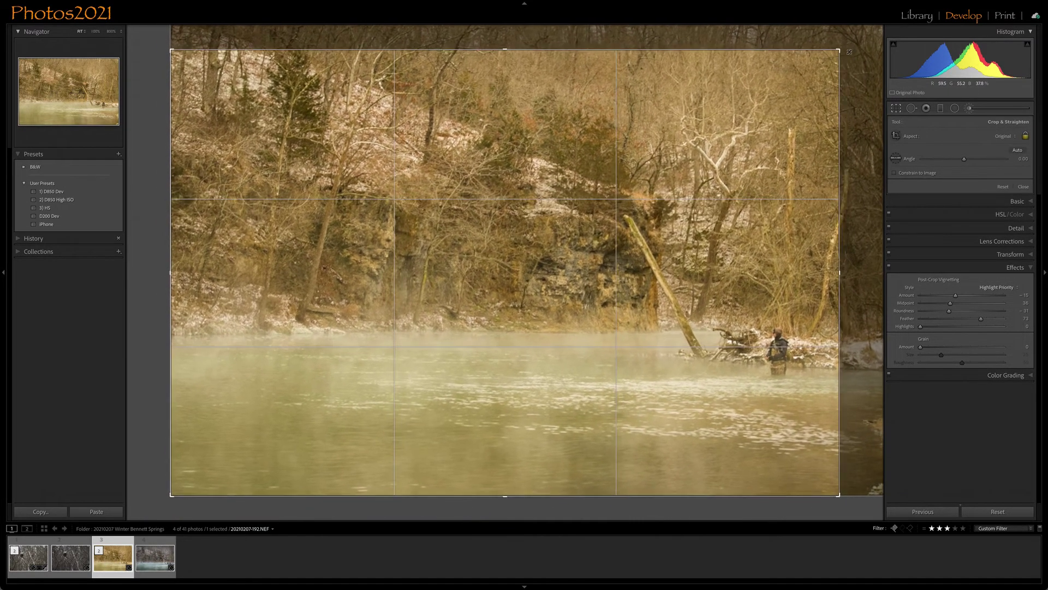
left_click_drag(780, 137, 758, 136)
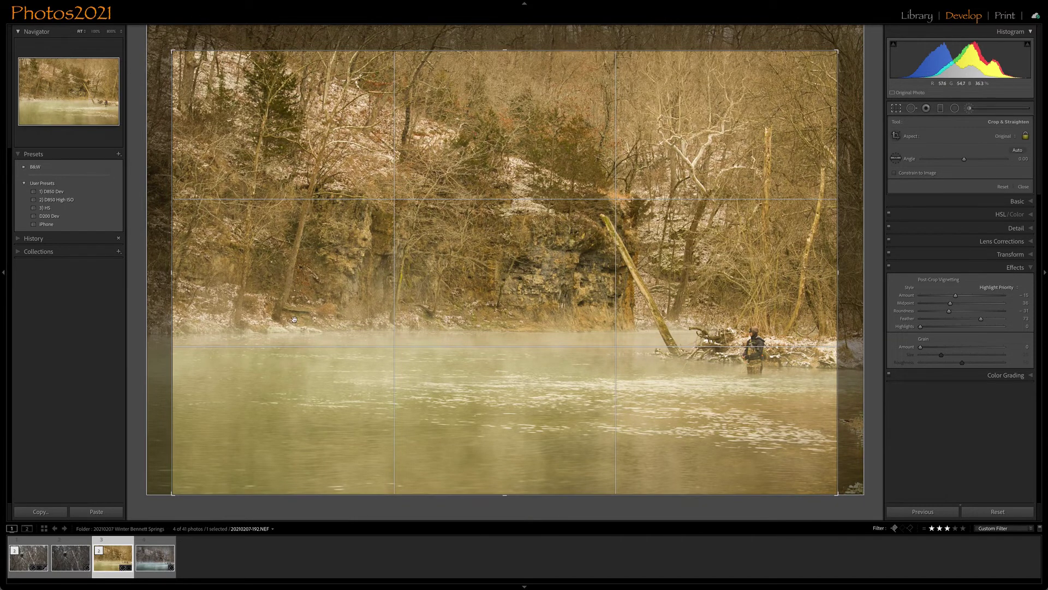
left_click_drag(854, 57, 853, 56)
key("Return")
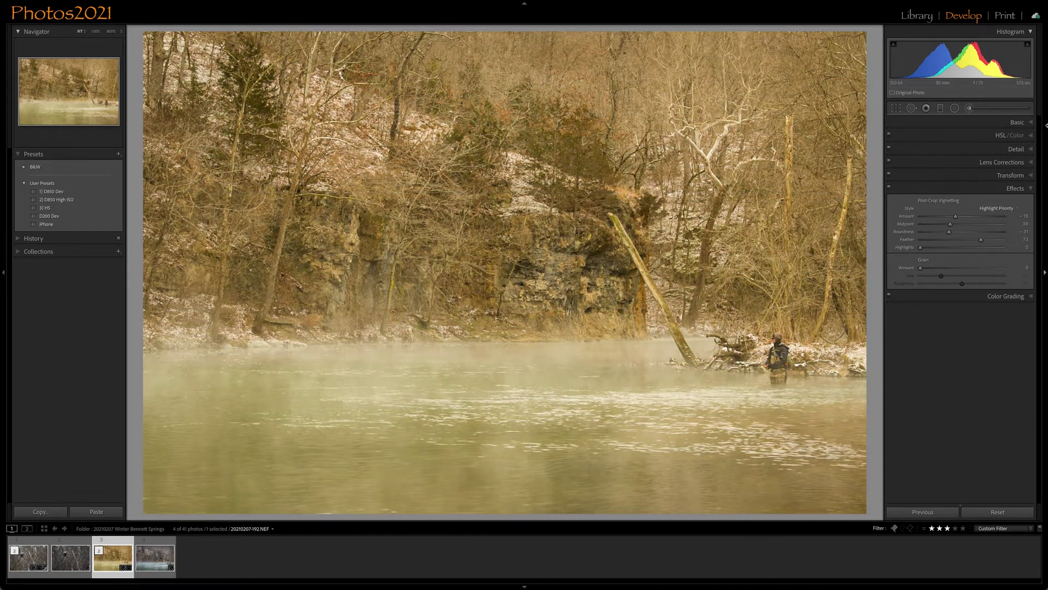
Step: Set the river photo's white balance to Auto
left_click(1017, 123)
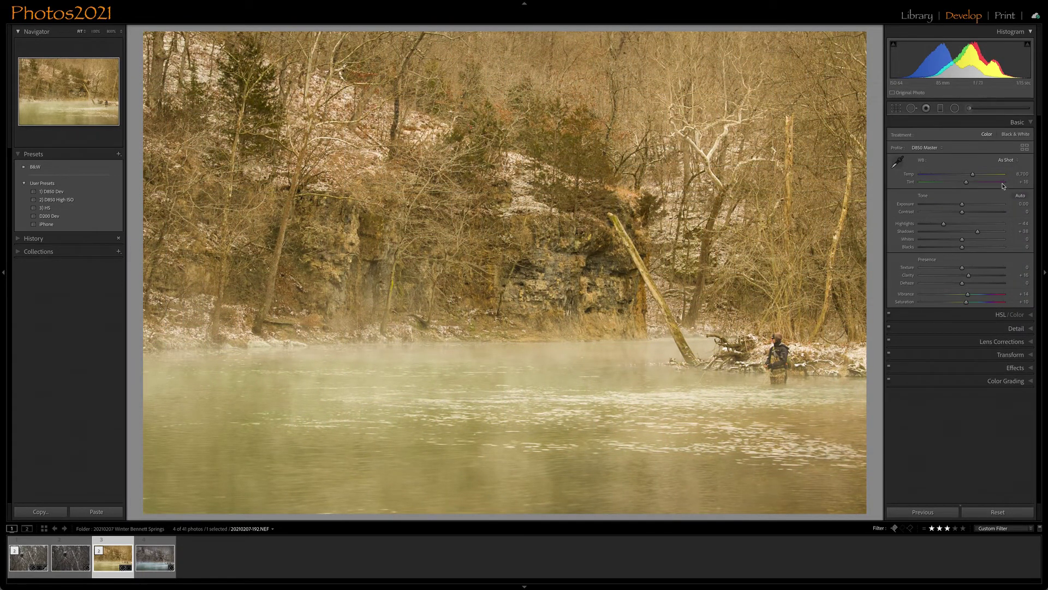
left_click(1006, 160)
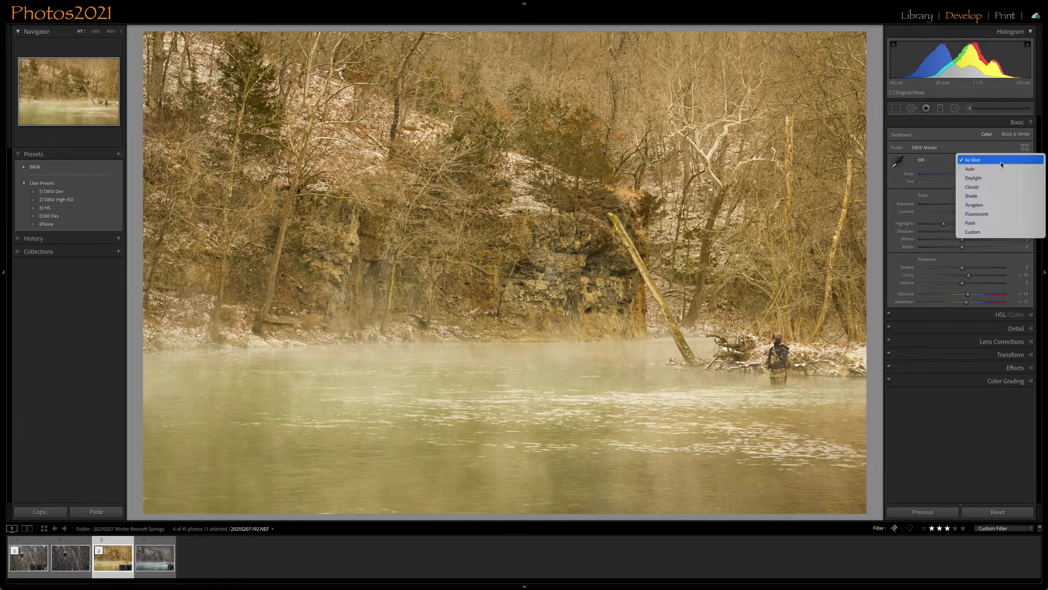
left_click(984, 171)
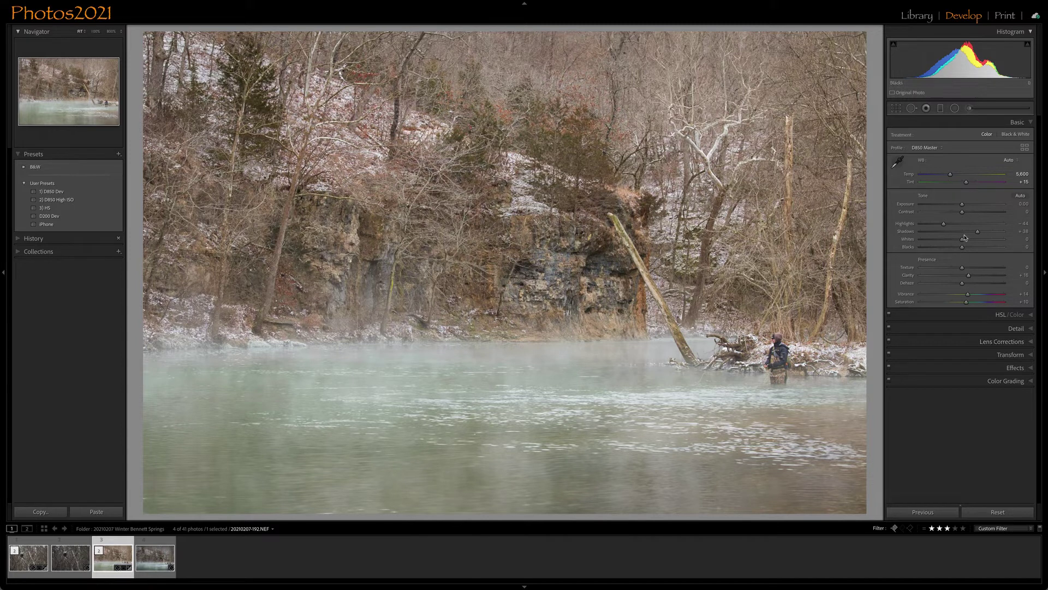
Step: Set the river photo's Whites to +48 and Blacks to -34, and cool its white balance to Temp 5,156 and Tint +11
key("alt")
left_click(962, 241, "alt")
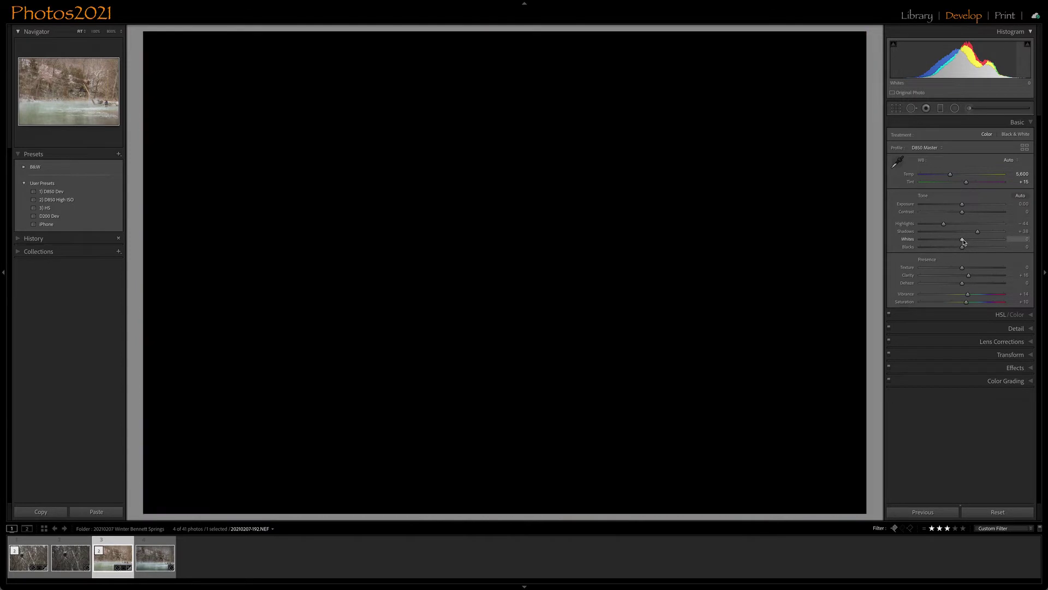
mouse_move(963, 240)
left_mouse_down()
mouse_move(984, 242)
mouse_move(950, 250)
left_mouse_up()
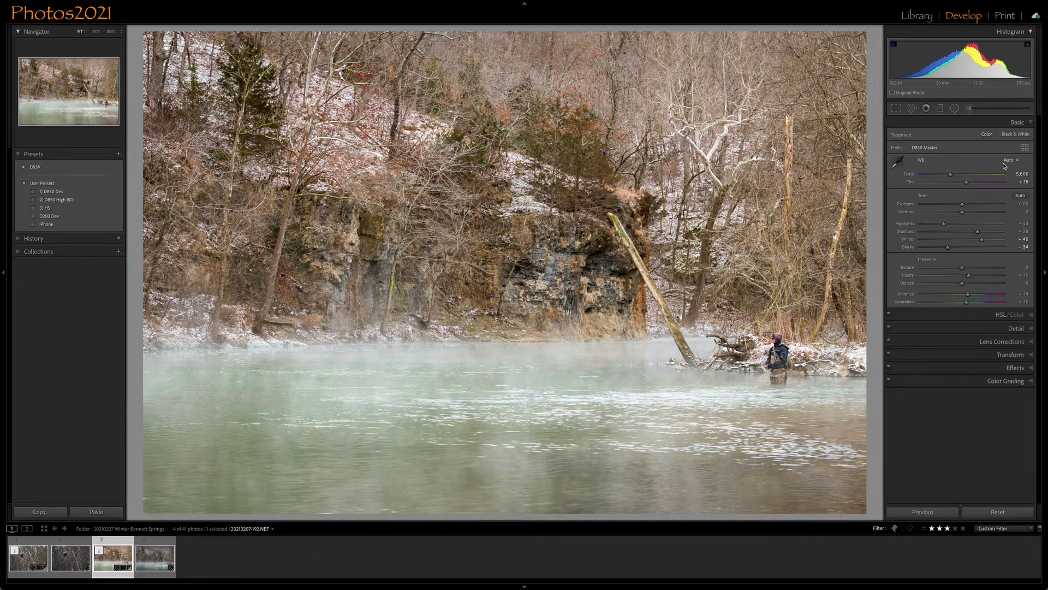
left_click_drag(967, 183, 949, 178)
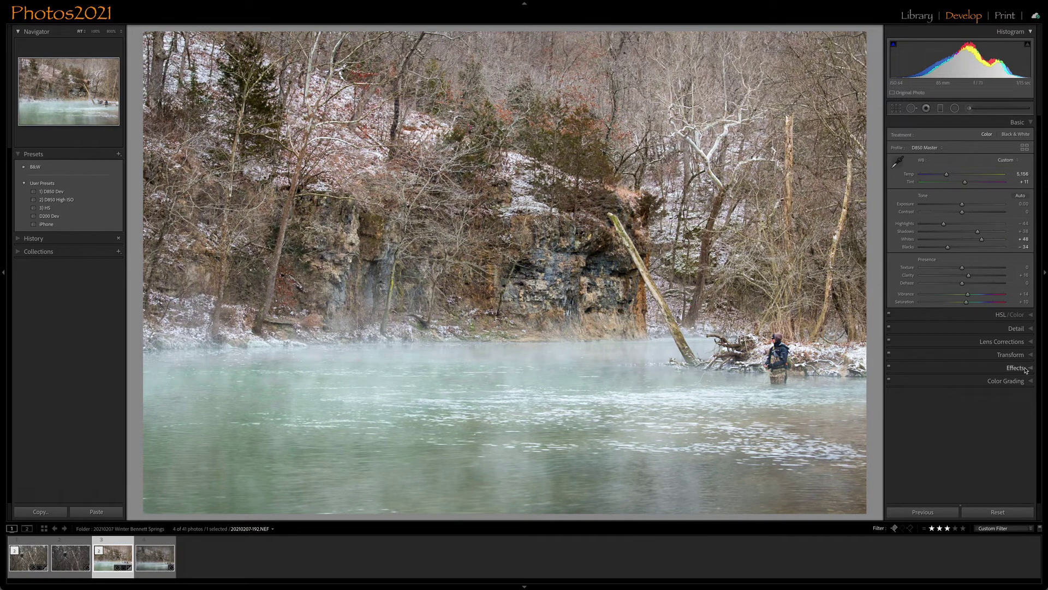
Step: Review the Detail settings and set the river photo's post-crop vignette to Amount -21, Midpoint 28, Roundness -41, and Feather 65
left_click(1017, 329)
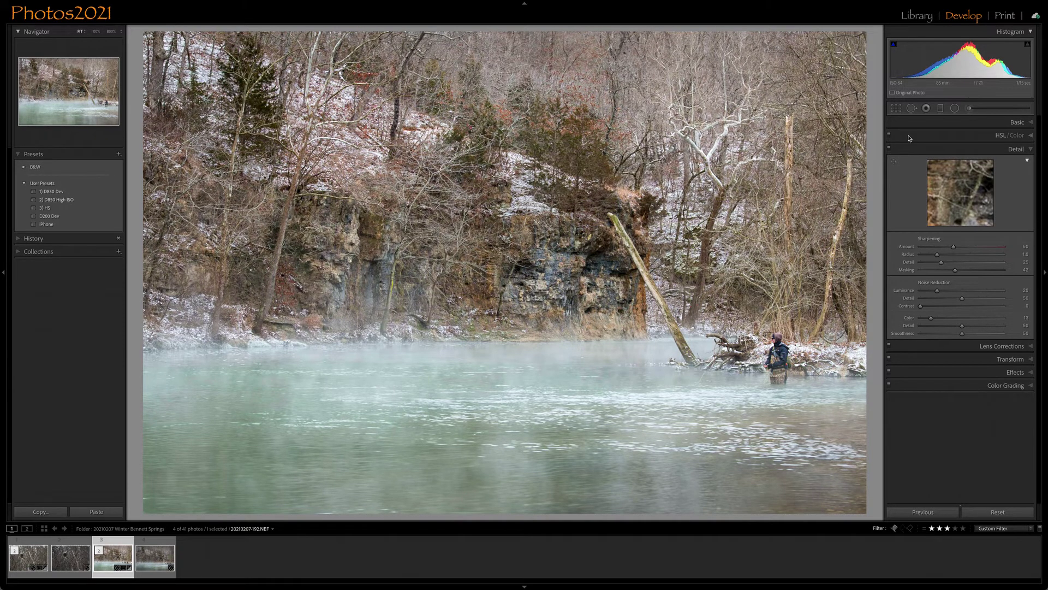
left_click(1016, 372)
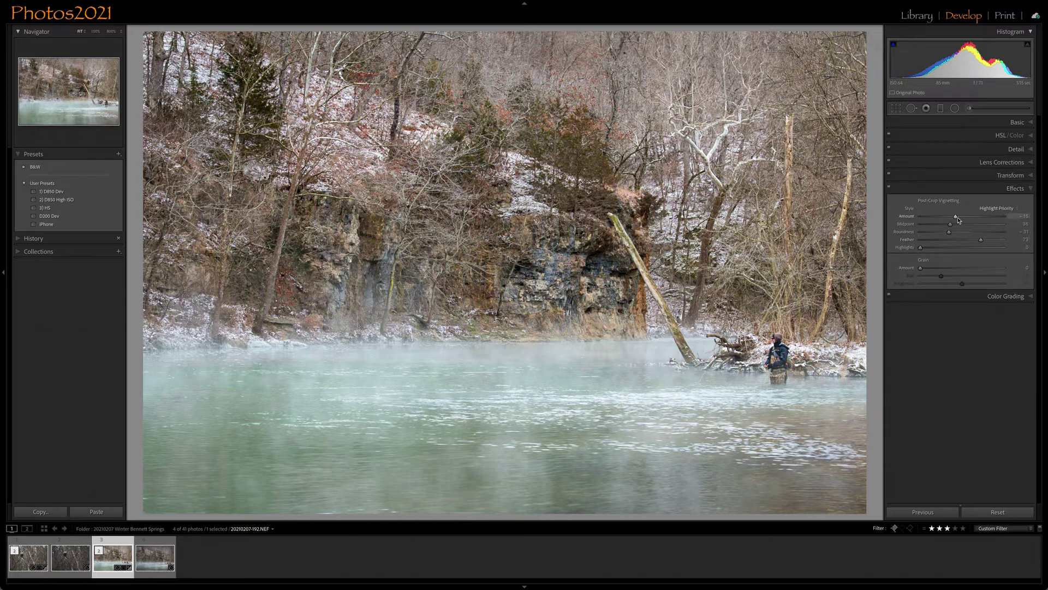
mouse_move(983, 242)
left_mouse_down()
mouse_move(920, 241)
mouse_move(954, 217)
mouse_move(936, 240)
mouse_move(974, 246)
left_mouse_up()
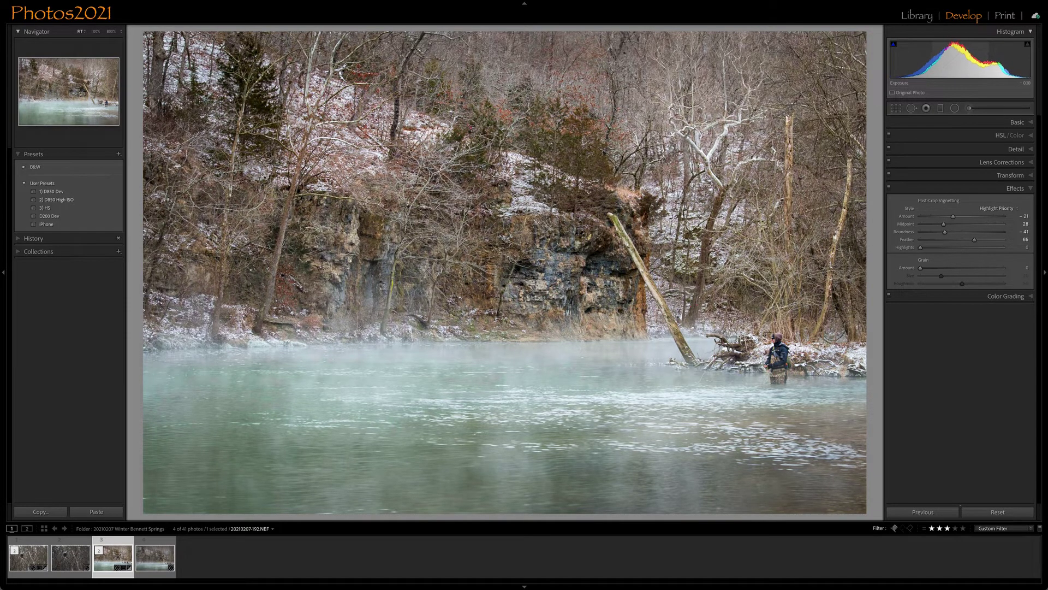
Step: Add an inverted radial filter around the fallen log and angler with Exposure 0.30, Saturation 18, and Feather 72
left_click(954, 108)
mouse_move(689, 309)
left_mouse_down()
mouse_move(805, 379)
mouse_move(862, 444)
left_mouse_up()
left_click_drag(711, 280, 730, 292)
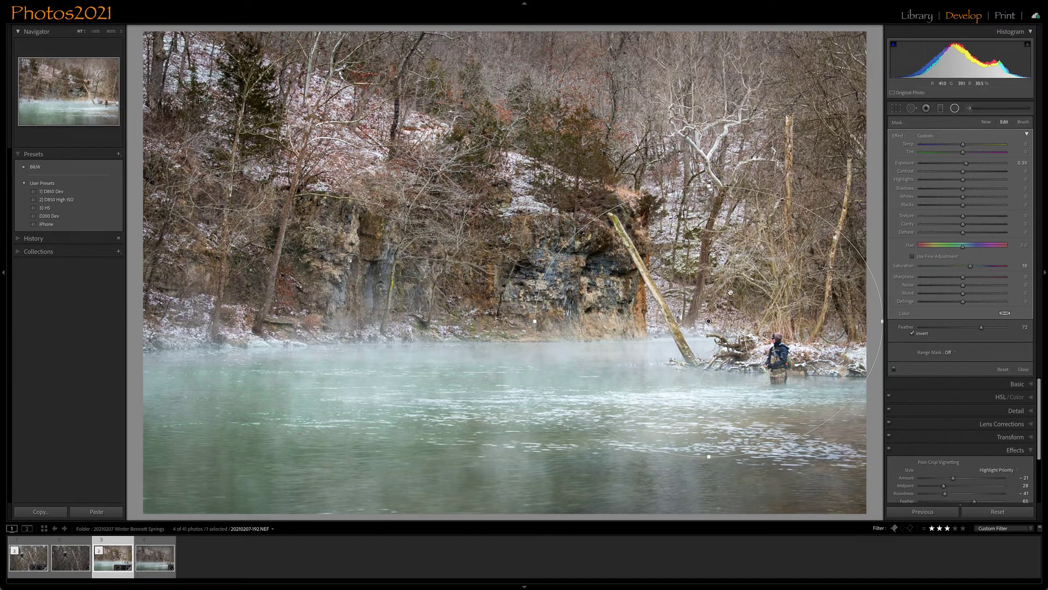
Step: Compare the developed river photo with its before version
key("backslash")
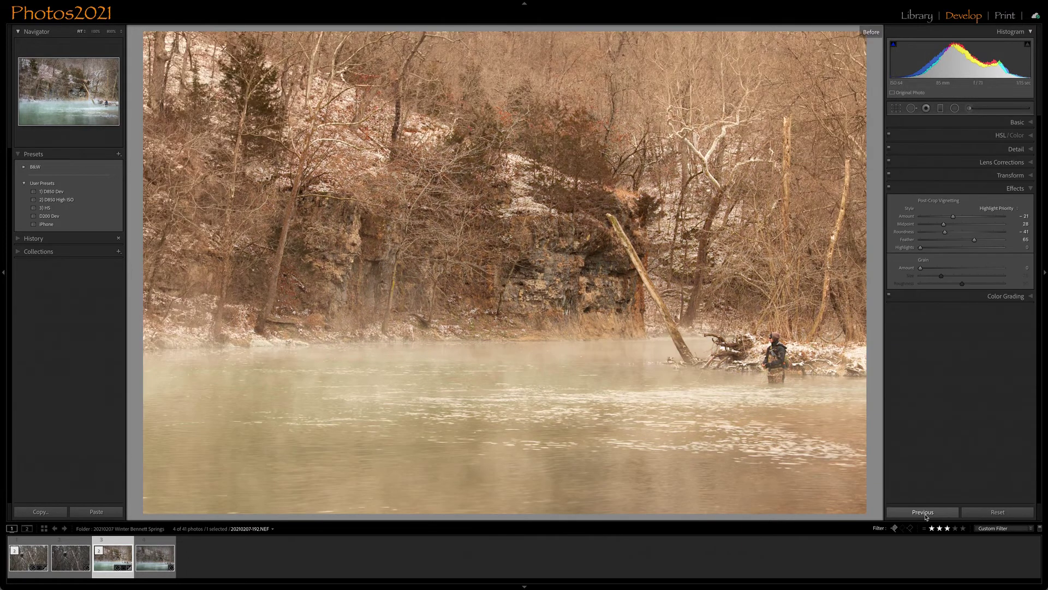
key("backslash")
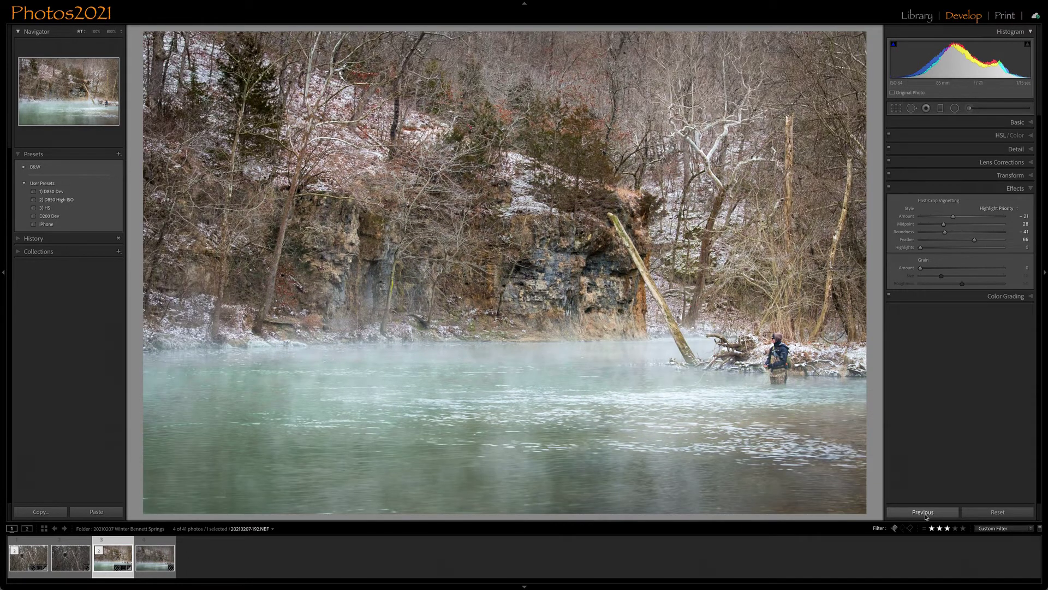
key("backslash")
key("backslash")
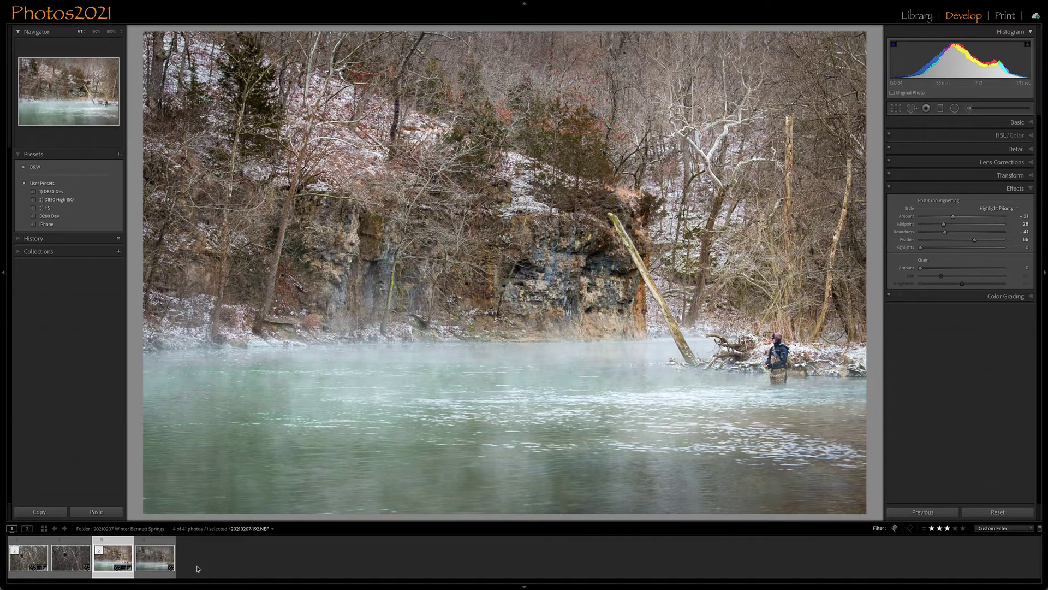
Step: Select the developed eagle DNG and river NEF together in the Library grid and open both for editing in Photoshop
key("g")
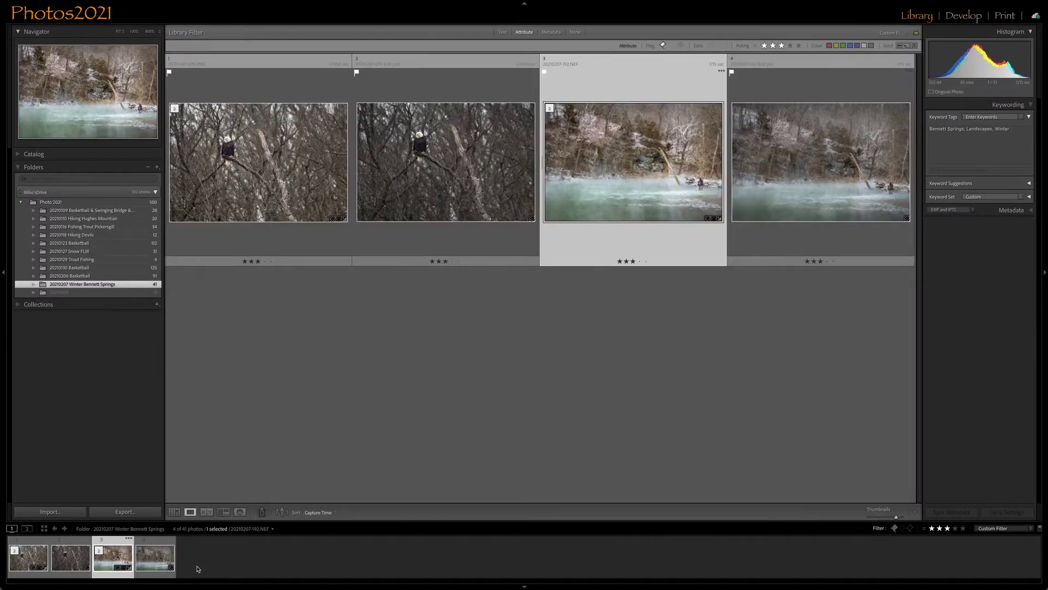
left_click(901, 519)
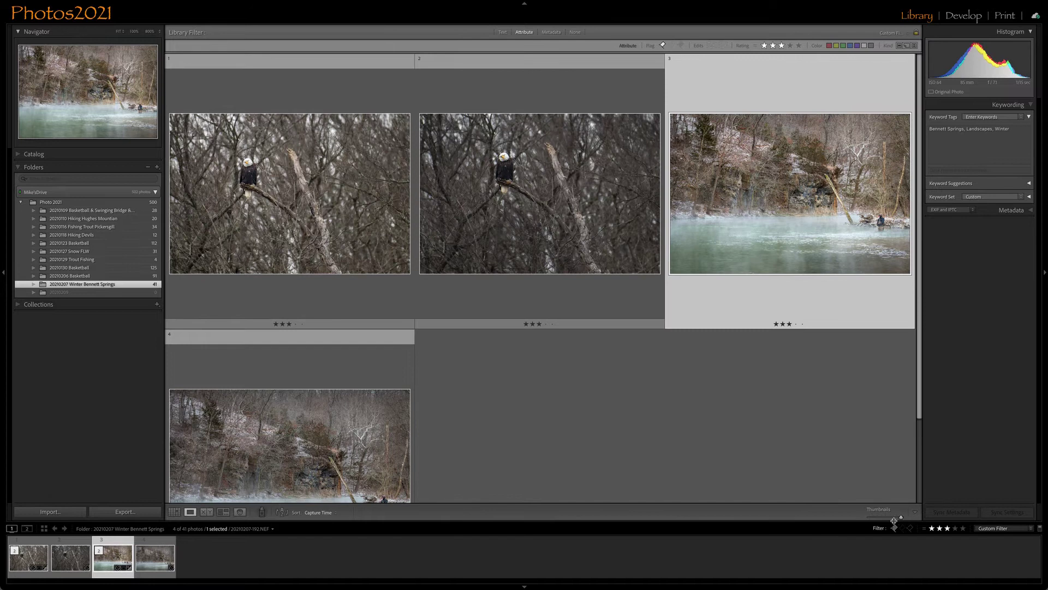
left_click(325, 248, "ctrl")
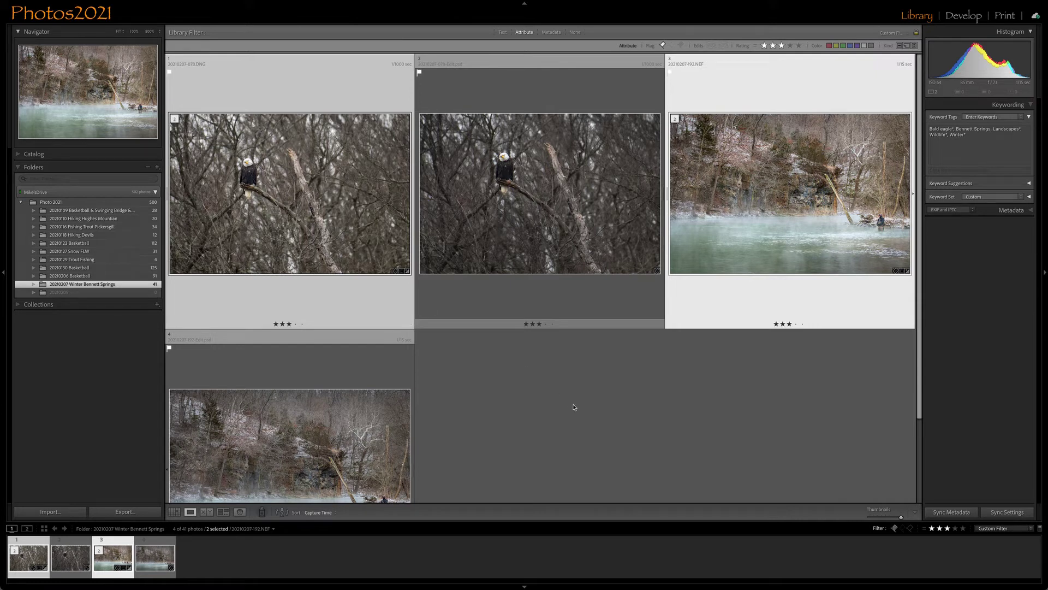
key("super+e")
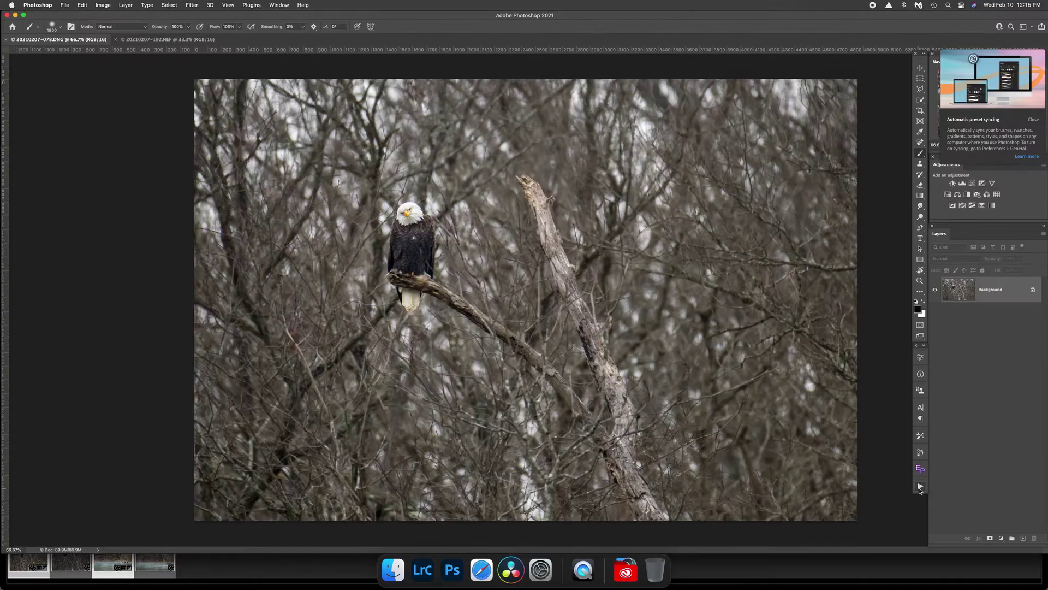
Step: Run the Landscapes action on the eagle photo and select the mask of the Darken layer
left_click(920, 486)
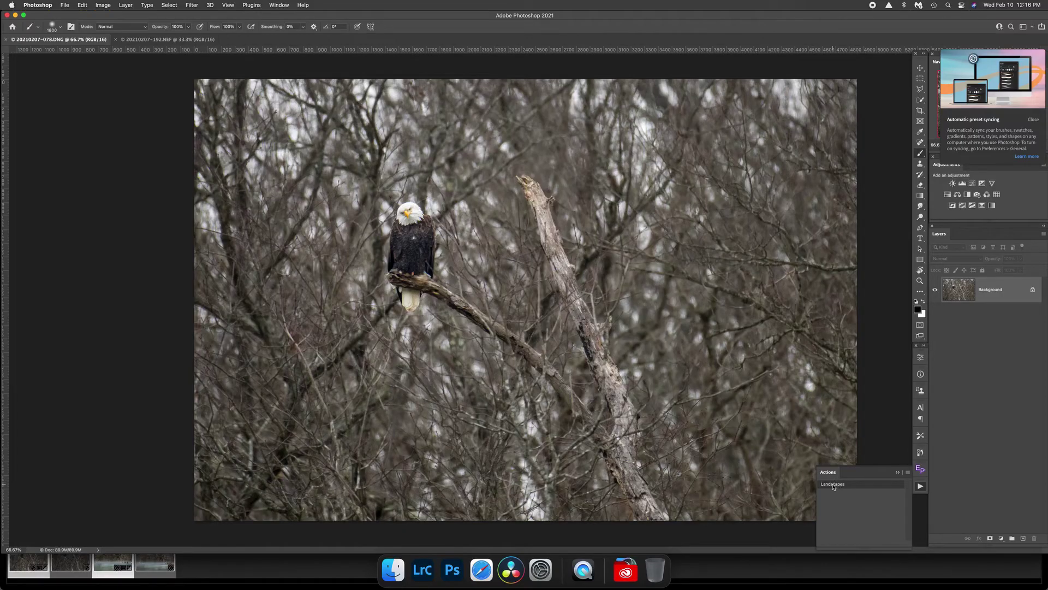
left_click(834, 485)
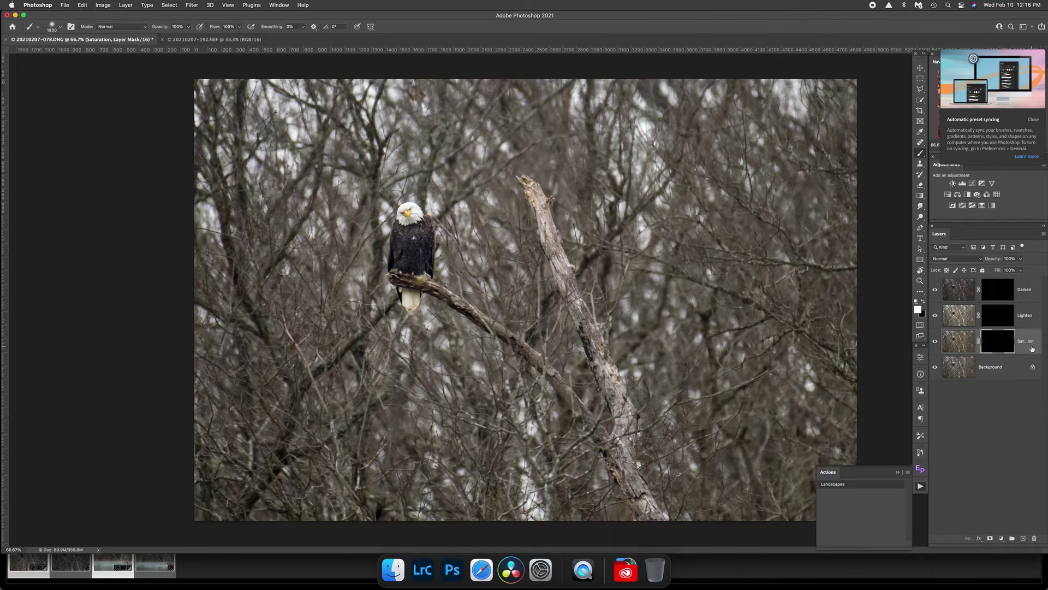
left_click(991, 298)
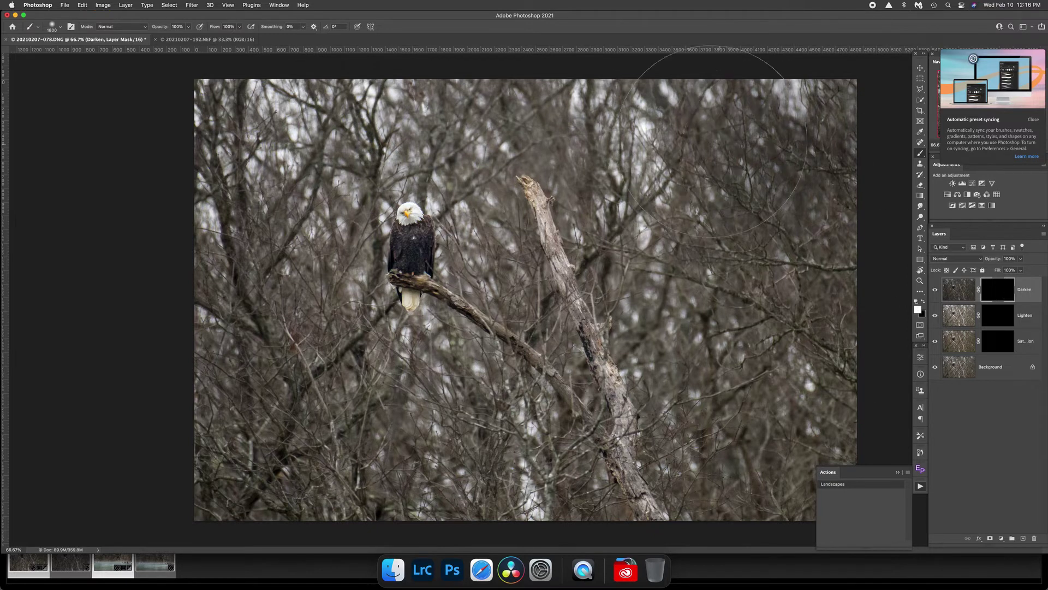
Step: Paint white on the Darken mask with a large soft brush over the background branches surrounding the eagle and trunk
mouse_move(559, 120)
left_mouse_down()
mouse_move(819, 128)
mouse_move(884, 215)
left_mouse_up()
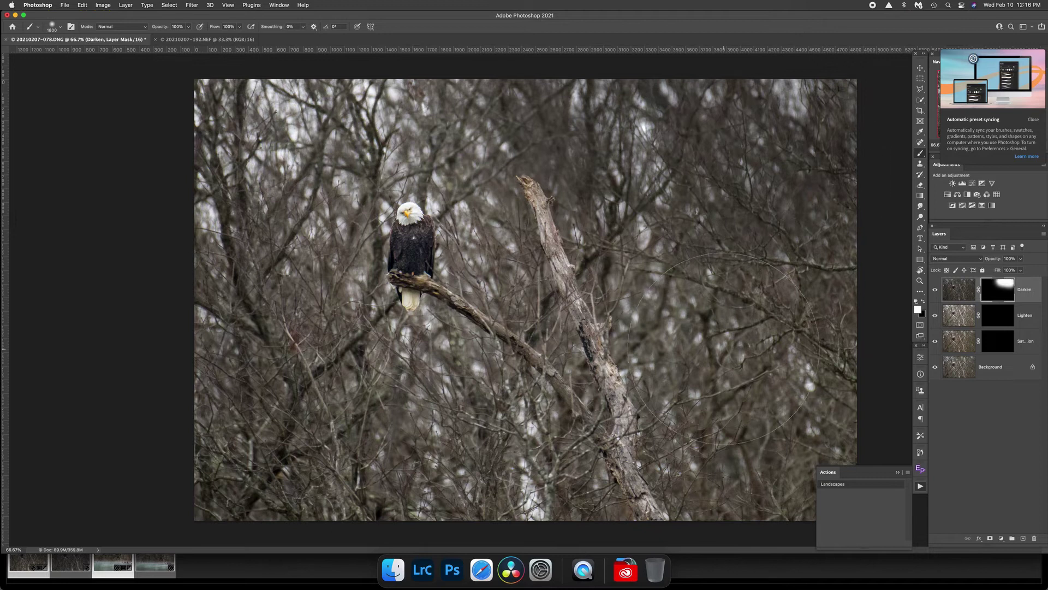
mouse_move(732, 398)
left_mouse_down()
mouse_move(796, 447)
mouse_move(852, 437)
left_mouse_up()
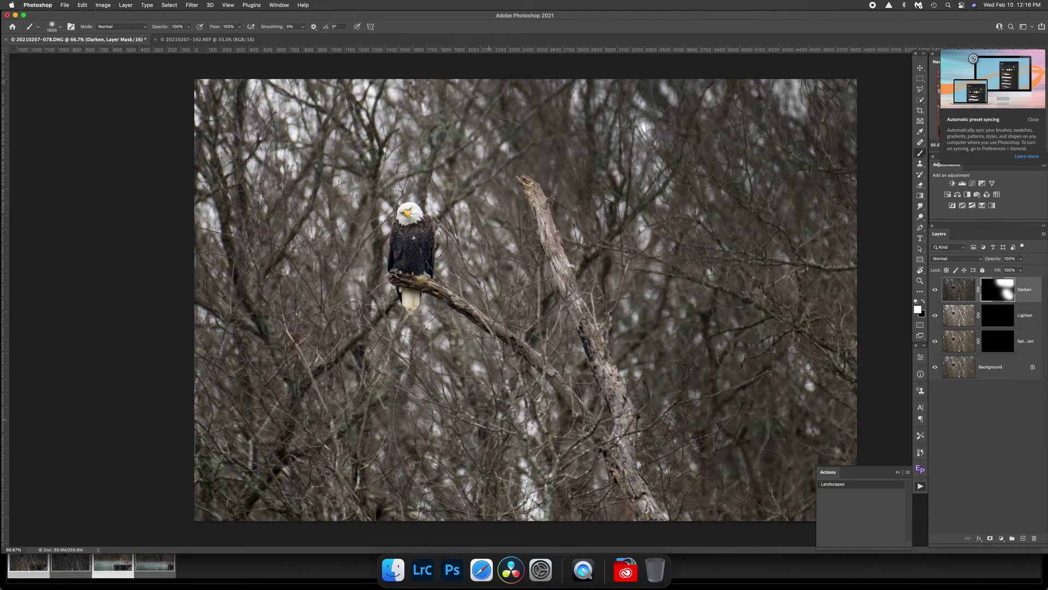
mouse_move(437, 426)
left_mouse_down()
mouse_move(431, 382)
mouse_move(491, 486)
mouse_move(568, 492)
mouse_move(546, 437)
left_mouse_up()
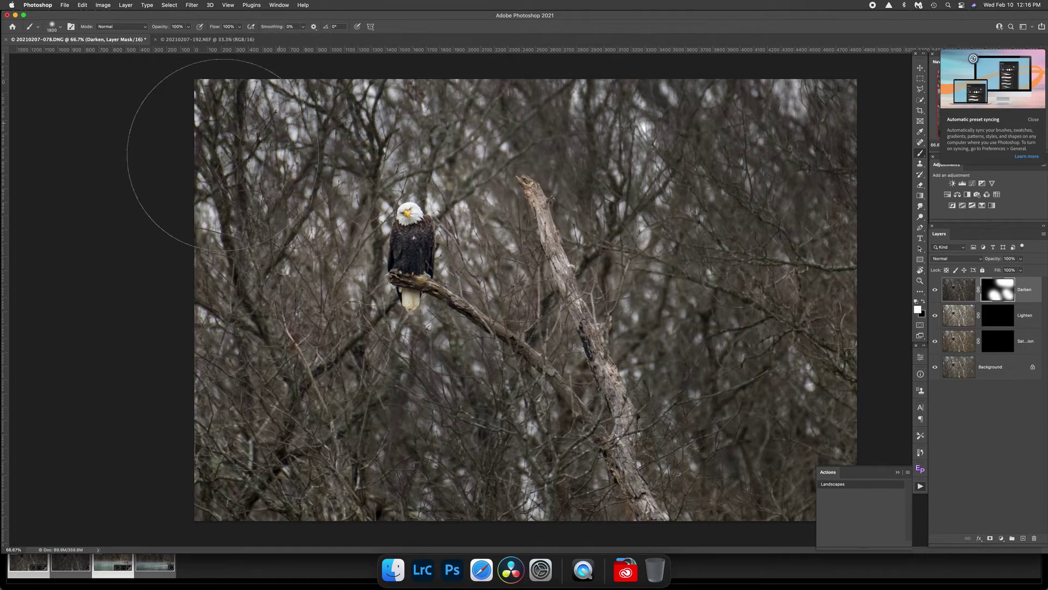
mouse_move(201, 282)
left_mouse_down()
mouse_move(175, 457)
mouse_move(246, 546)
mouse_move(332, 521)
left_mouse_up()
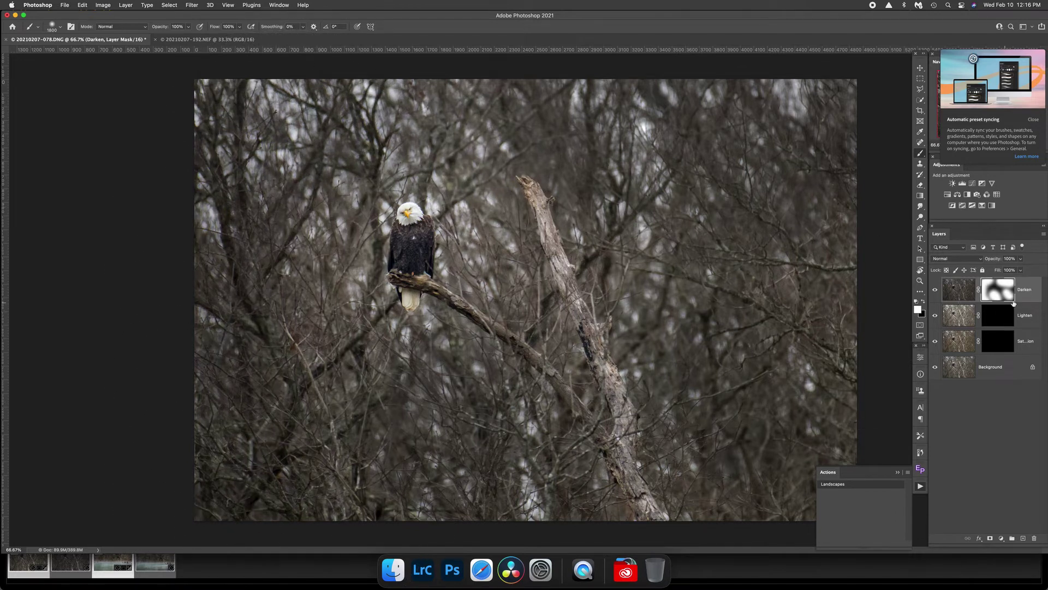
Step: Set the Darken layer's opacity to 57% and compare the photo with the layer hidden and shown
left_click(1019, 260)
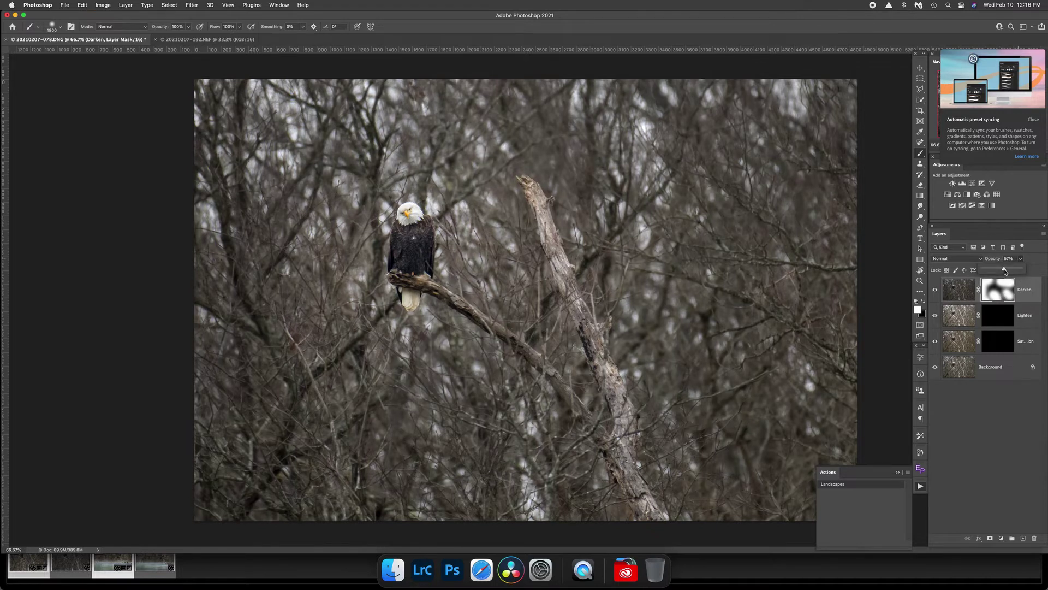
left_click(935, 291)
left_click(936, 291)
left_click(935, 291)
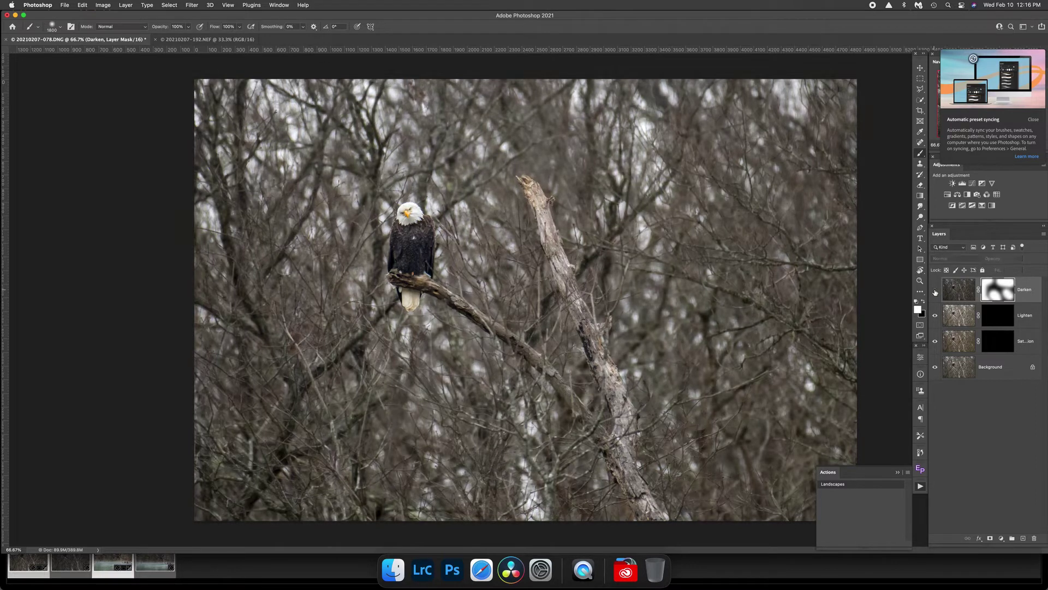
left_click(935, 291)
left_click(935, 291)
left_click(935, 291)
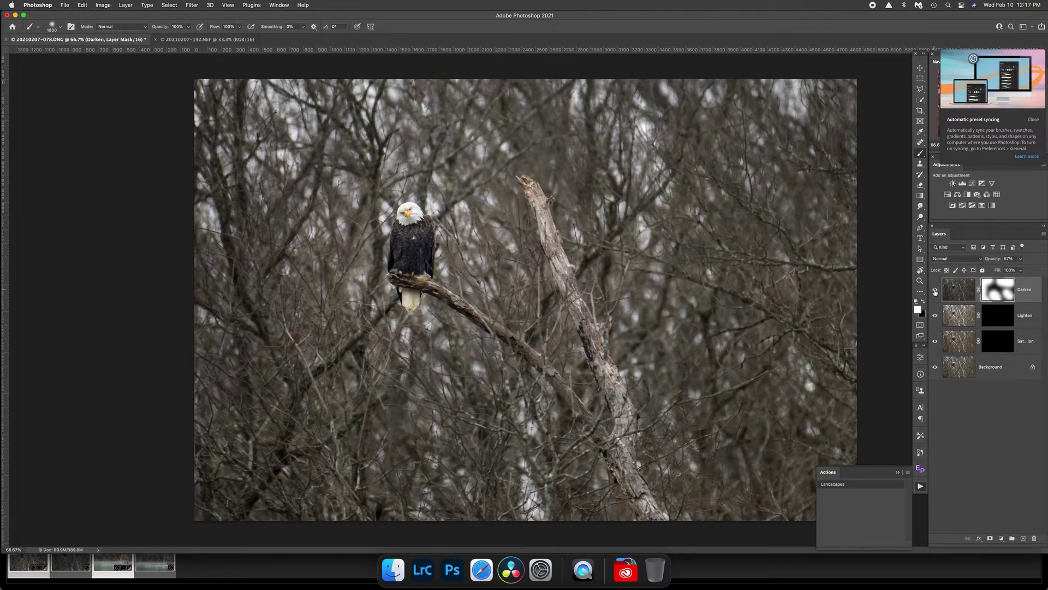
Step: Feather the Darken mask by about 172 px and paint black on it around the eagle and its branch
double_click(1001, 291)
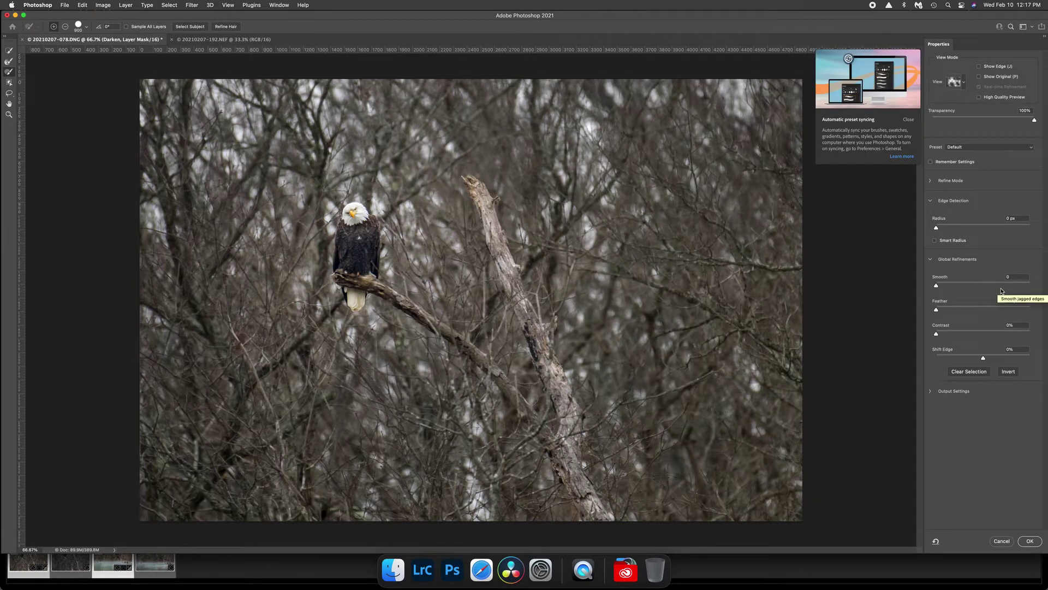
left_click_drag(936, 310, 1010, 312)
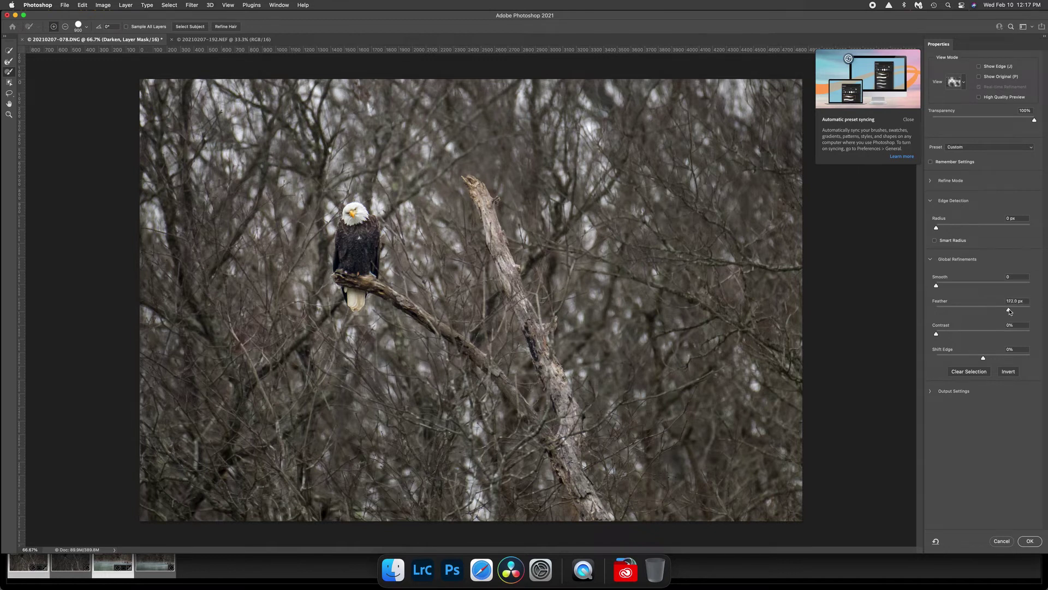
left_click(1032, 542)
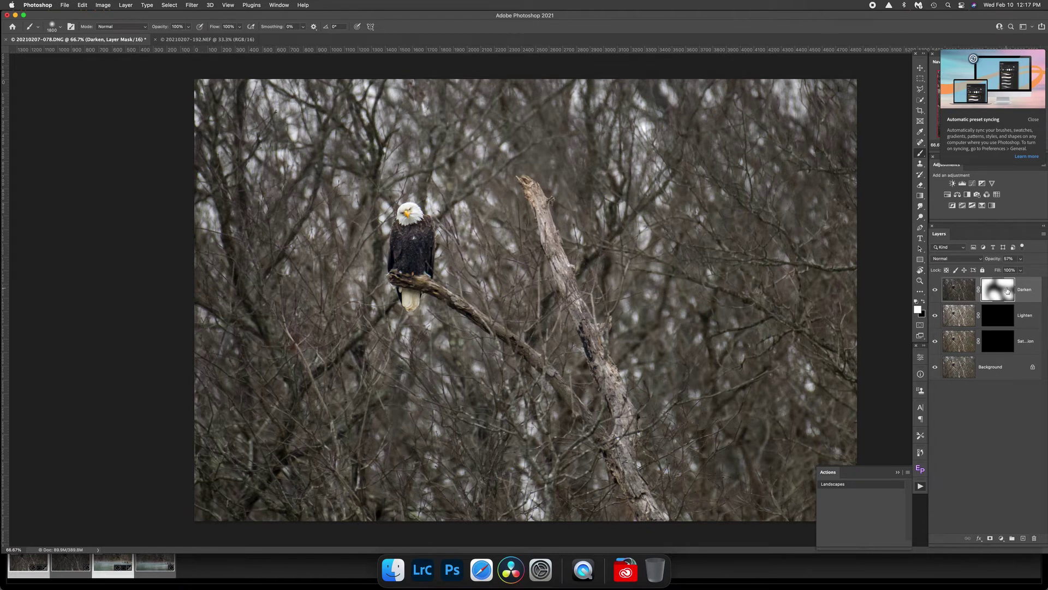
left_click(923, 301)
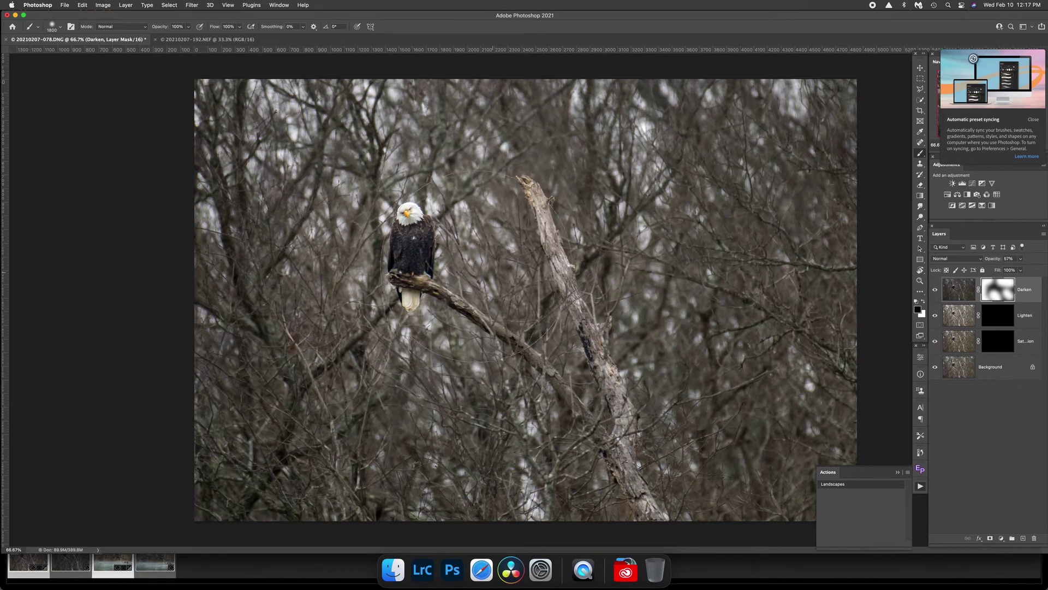
left_click_drag(524, 284, 546, 283)
Step: Paint white on the Lighten layer's mask along the bare trunk, from its broken tip to its base, using a small brush
left_click(1009, 323)
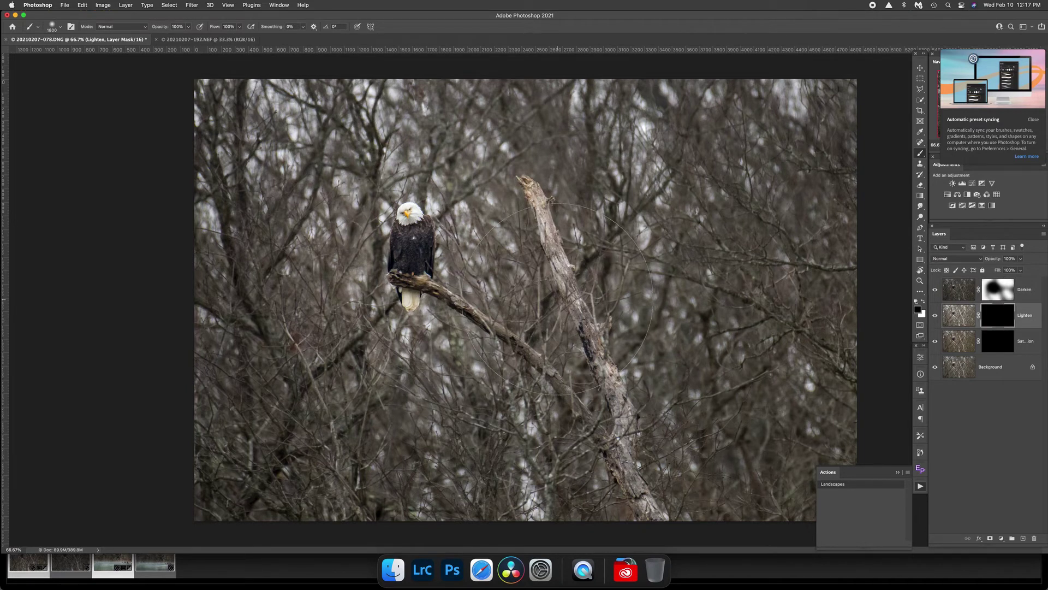
key("bracketright")
key("bracketright")
key("bracketright")
key("bracketright")
key("bracketright")
key("bracketright")
key("bracketright")
key("bracketleft")
key("bracketleft")
key("bracketleft")
key("bracketleft")
key("bracketleft")
key("bracketleft")
key("bracketleft")
key("bracketleft")
key("bracketleft")
key("bracketleft")
key("bracketleft")
key("bracketleft")
key("bracketleft")
key("bracketleft")
key("x")
left_click(530, 186)
left_click_drag(526, 191, 581, 327)
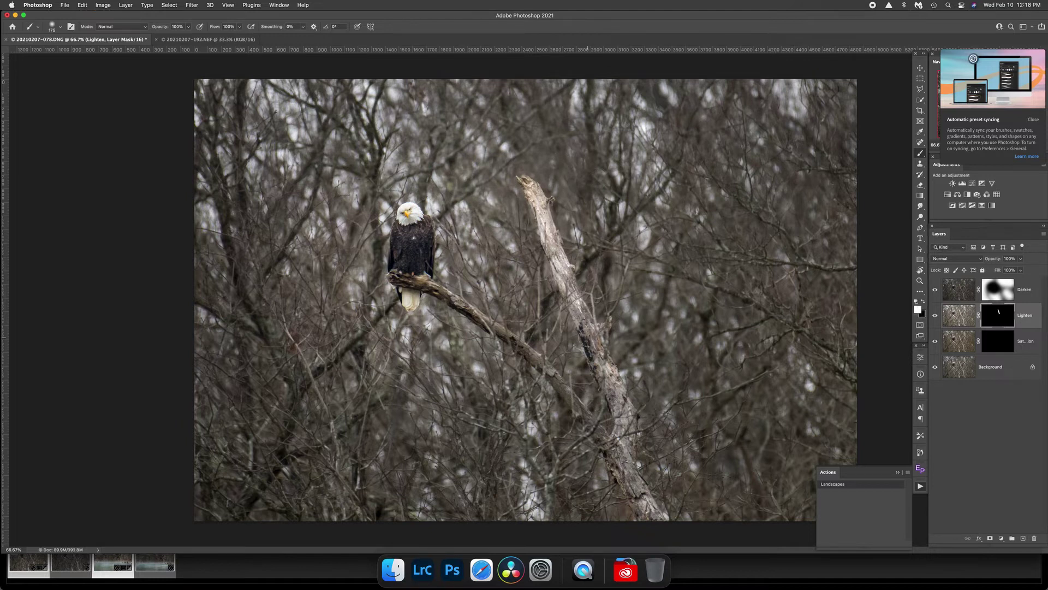
left_click_drag(612, 390, 619, 451)
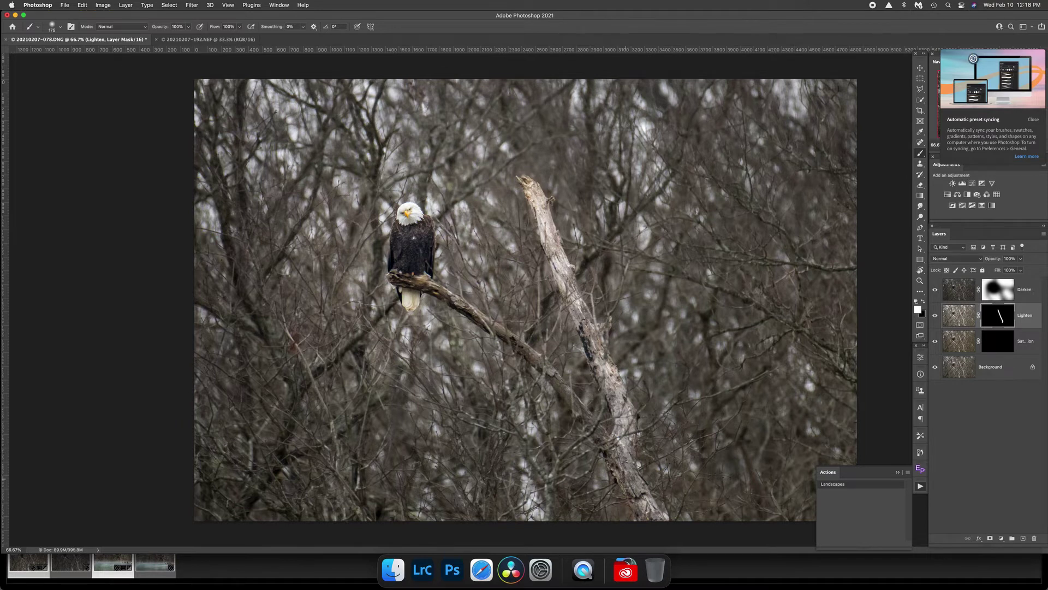
left_click_drag(643, 499, 656, 520)
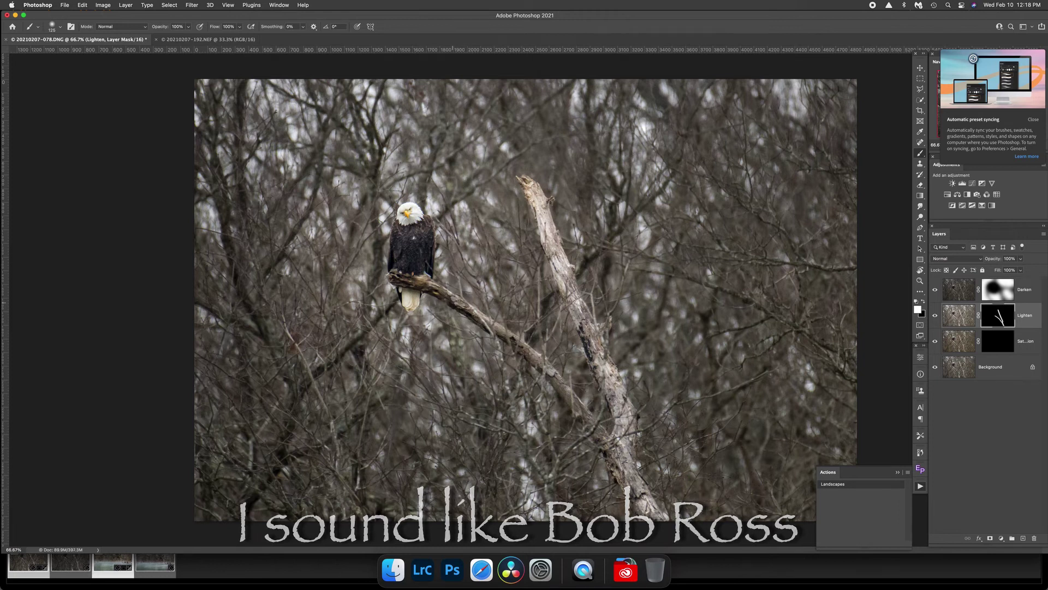
Step: Paint the eagle's perch, tail and white head into the Lighten mask, undoing and redoing the head stroke
mouse_move(420, 285)
left_mouse_down()
mouse_move(402, 281)
mouse_move(415, 299)
left_mouse_up()
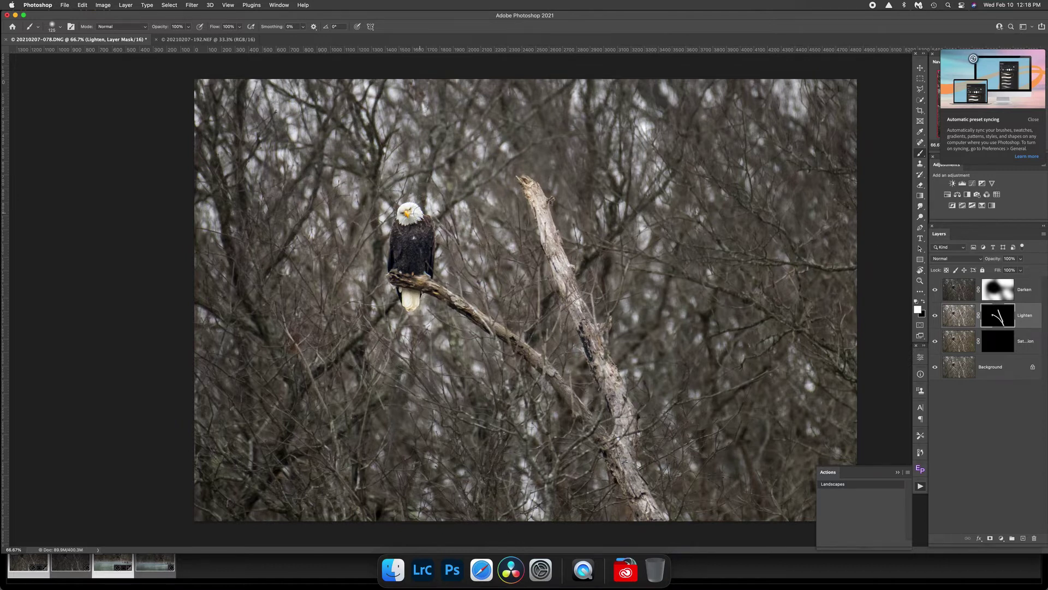
mouse_move(414, 216)
left_mouse_down()
mouse_move(408, 230)
mouse_move(418, 215)
left_mouse_up()
key("super+z")
left_click_drag(403, 213, 419, 218)
Step: Feather the Lighten layer's mask by about 150 px
double_click(1005, 316)
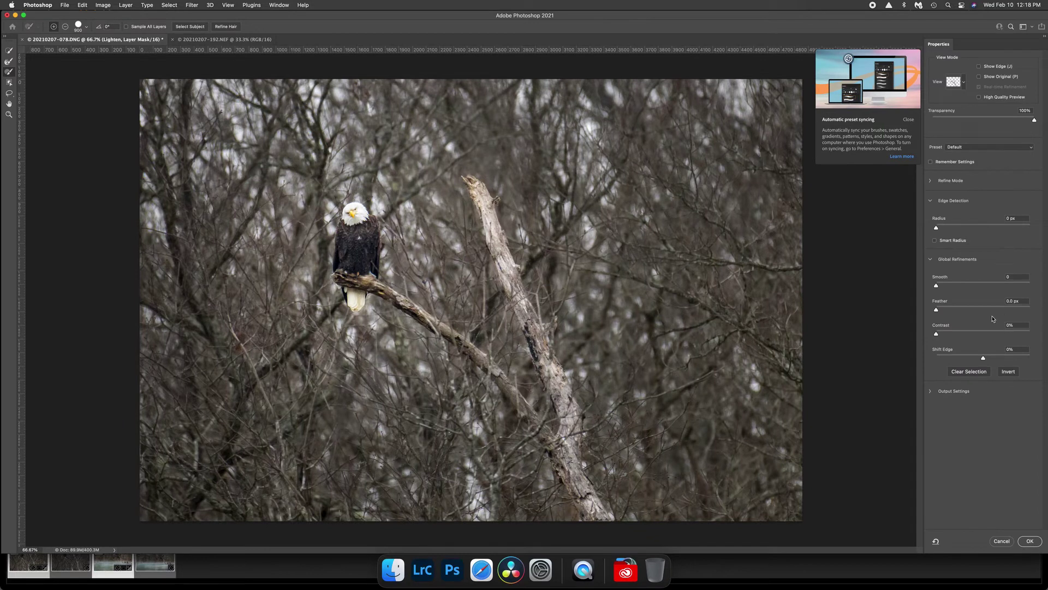
left_click(993, 308)
left_click_drag(993, 308, 1001, 312)
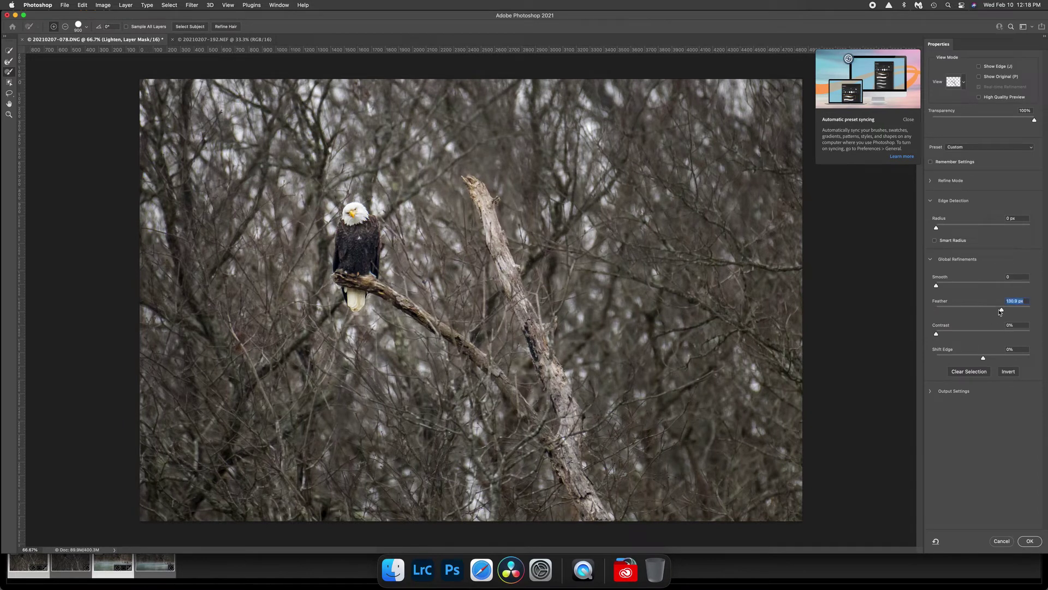
left_click(1029, 540)
Step: Reduce the Lighten layer's opacity and compare the photo with the layer hidden and shown
left_click(1021, 259)
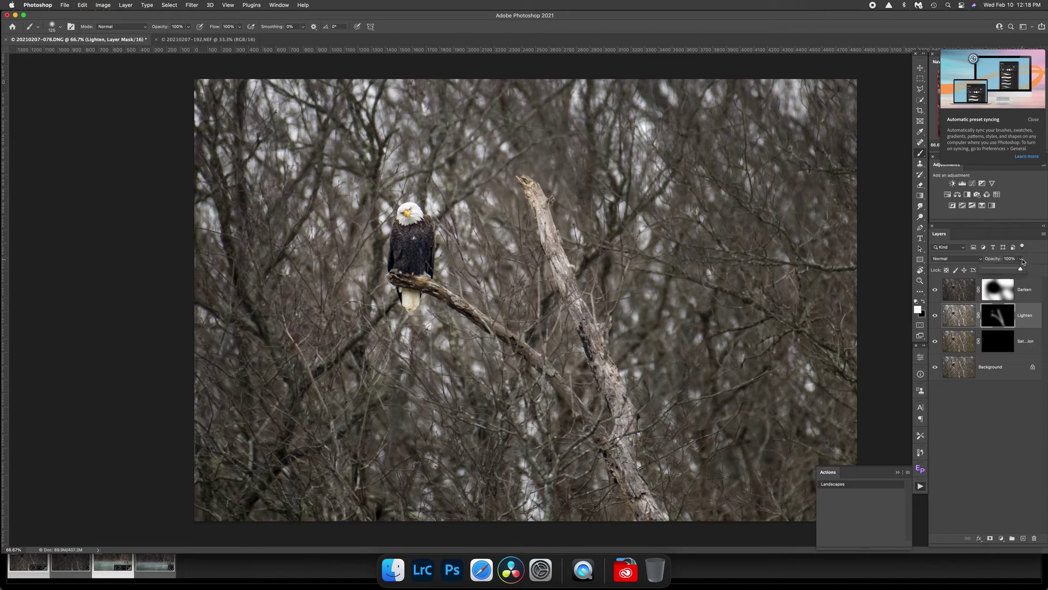
left_click_drag(1022, 269, 999, 272)
left_click(935, 316)
left_click(935, 316)
left_click(936, 316)
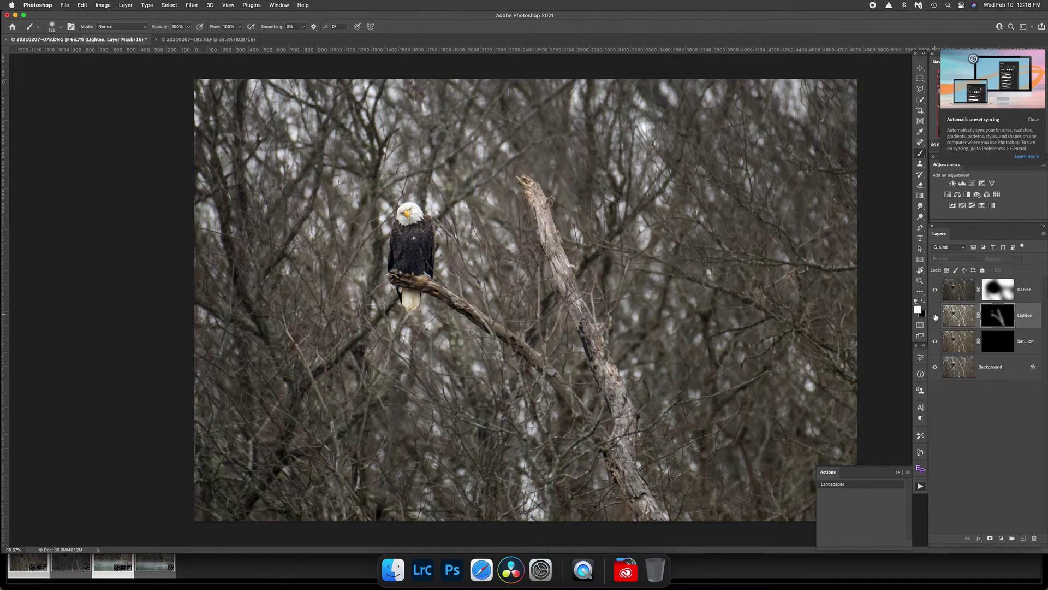
left_click(935, 316)
left_click(935, 316)
left_click(935, 316)
Step: Paint the eagle in white on the Saturation layer's mask, then switch to a smaller black brush to trim the painted area
left_click(998, 340)
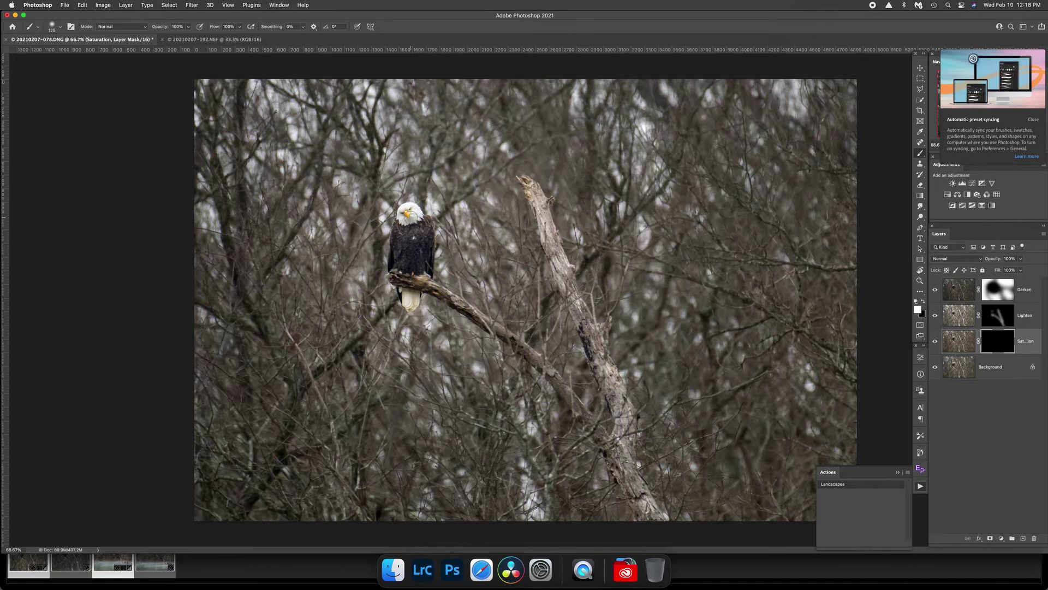
key("bracketright")
key("bracketright")
key("bracketright")
key("bracketright")
key("bracketright")
left_click(923, 301)
key("bracketleft")
key("bracketleft")
key("bracketleft")
key("bracketleft")
Step: Lower the Saturation layer's opacity to 35% and compare the eagle with the layer hidden and shown
left_click(1021, 258)
left_click_drag(1021, 268, 1002, 269)
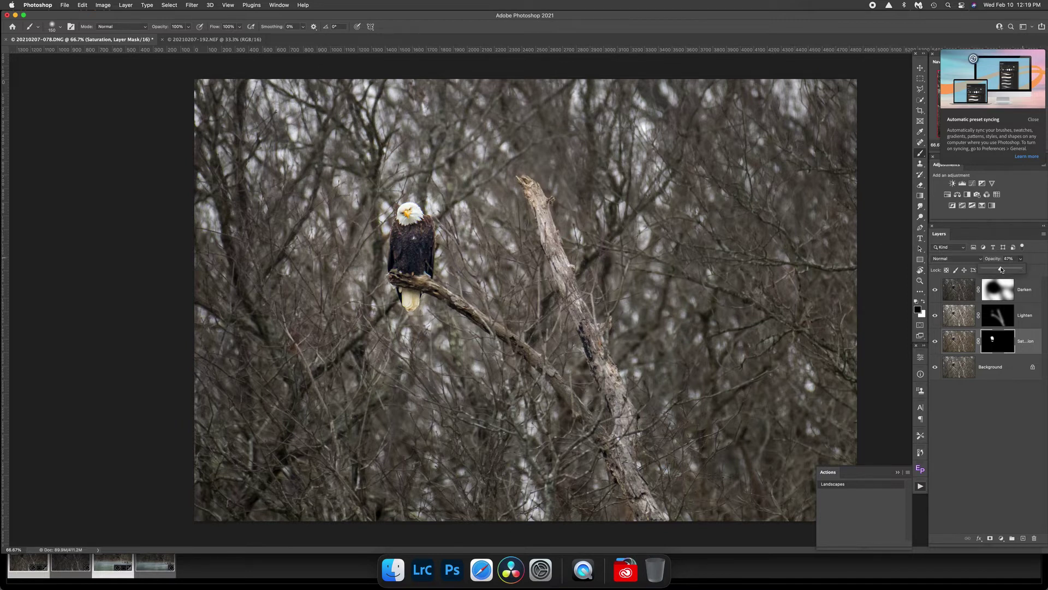
left_click(936, 341)
left_click(936, 342)
left_click(938, 343)
left_click(935, 342)
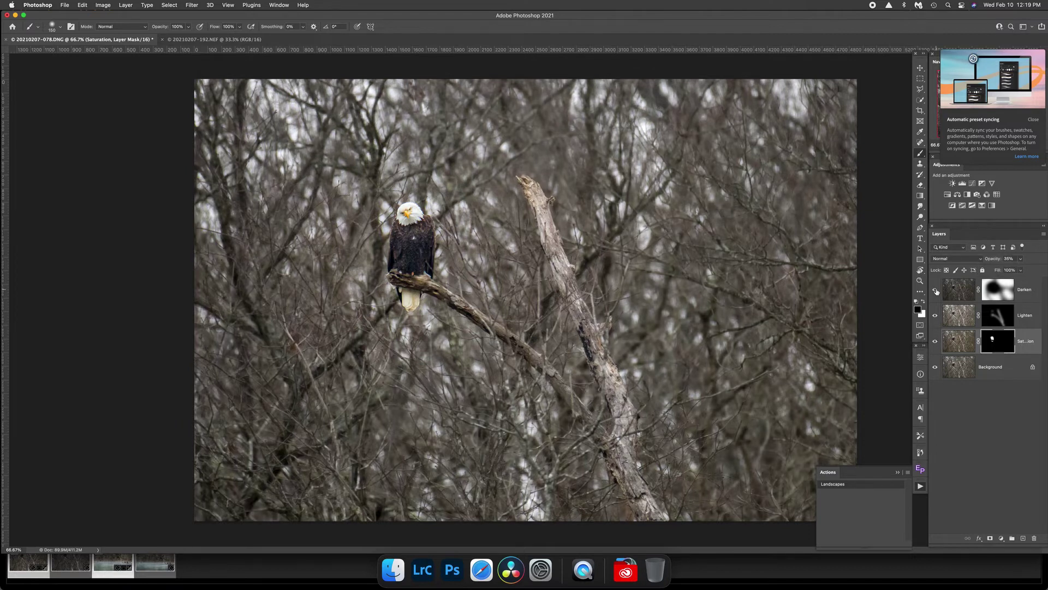
Step: Lower the Darken layer's opacity to about 38% and compare the background with and without the layer
left_click(936, 289)
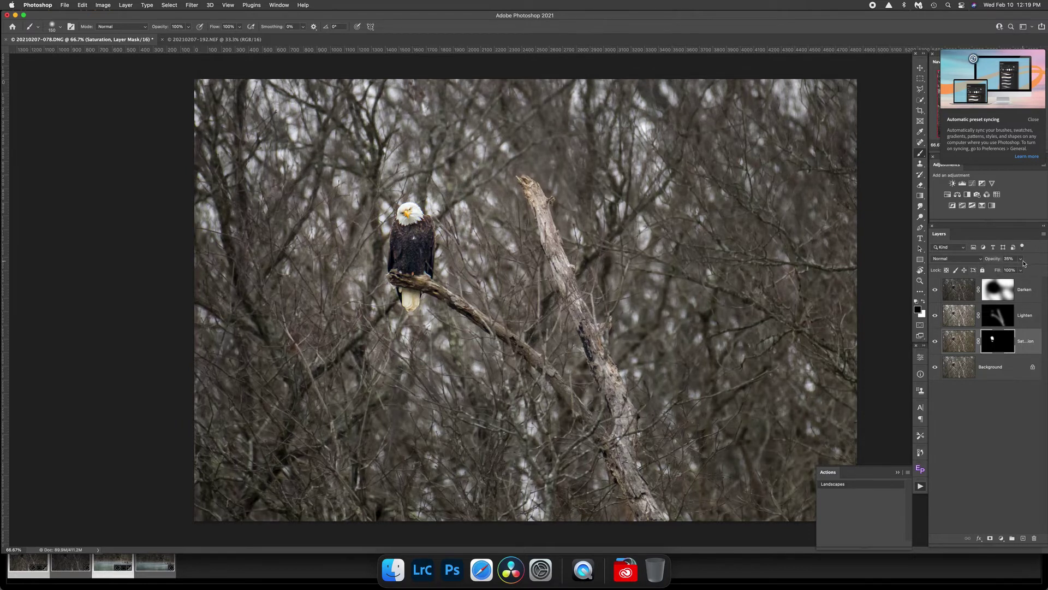
left_click(1002, 300)
left_click(1021, 259)
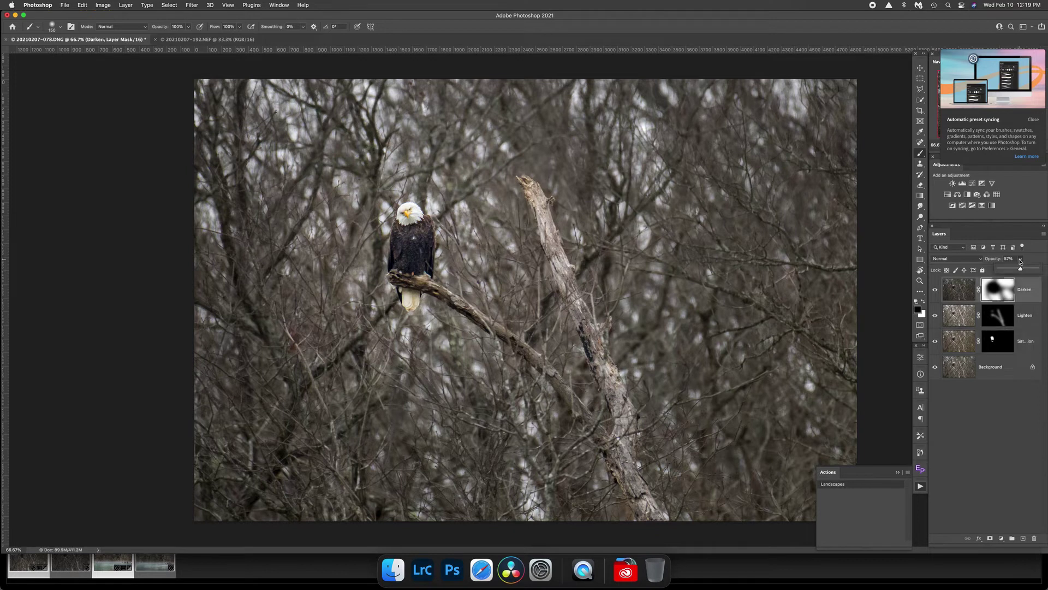
left_click_drag(1021, 269, 1015, 271)
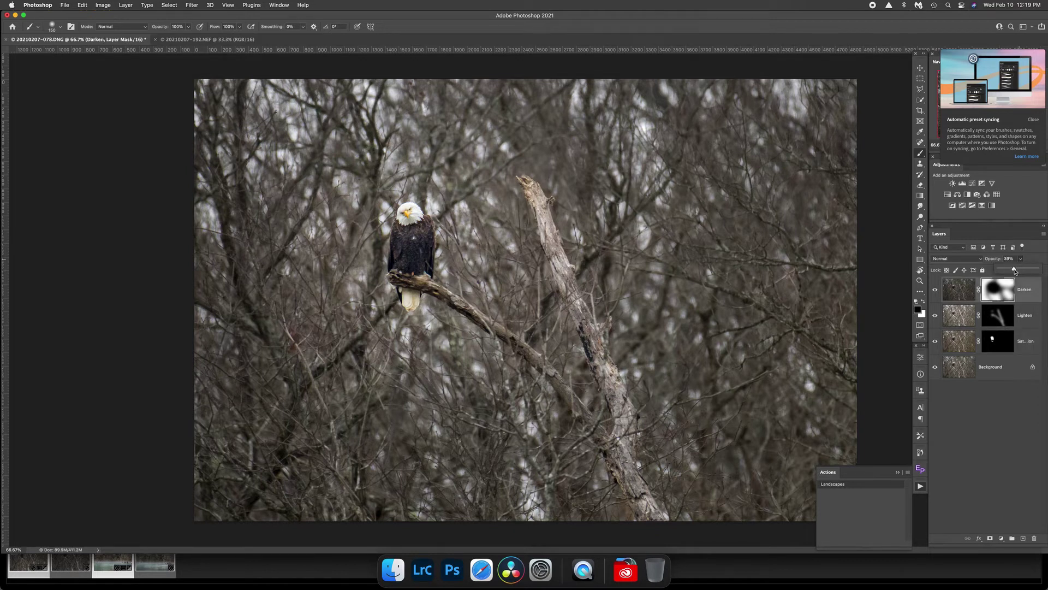
left_click(934, 290)
left_click(935, 291)
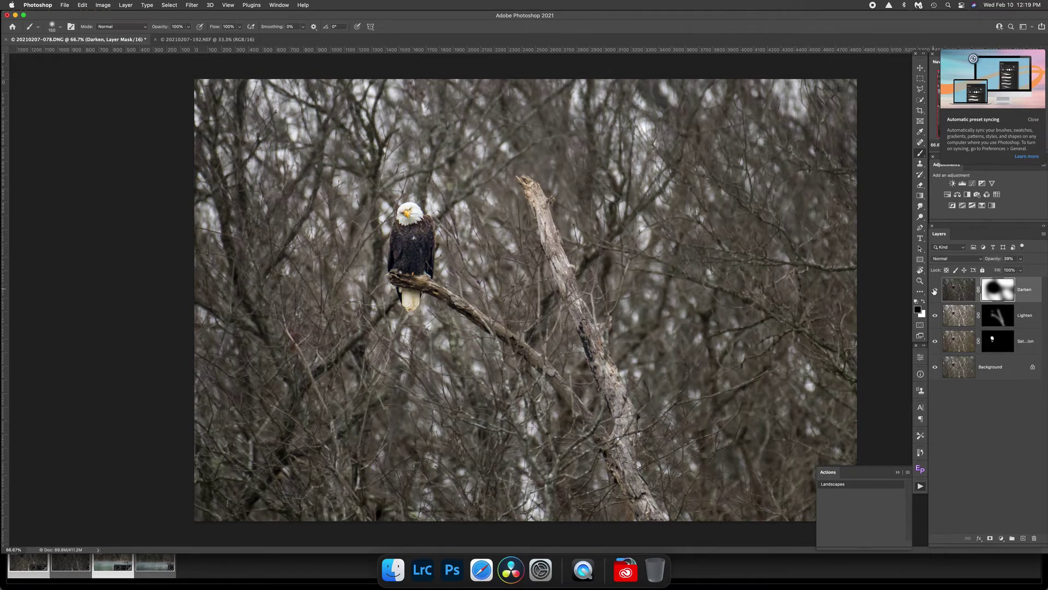
Step: Flatten the eagle photo's layers into a single Background
right_click(1013, 368)
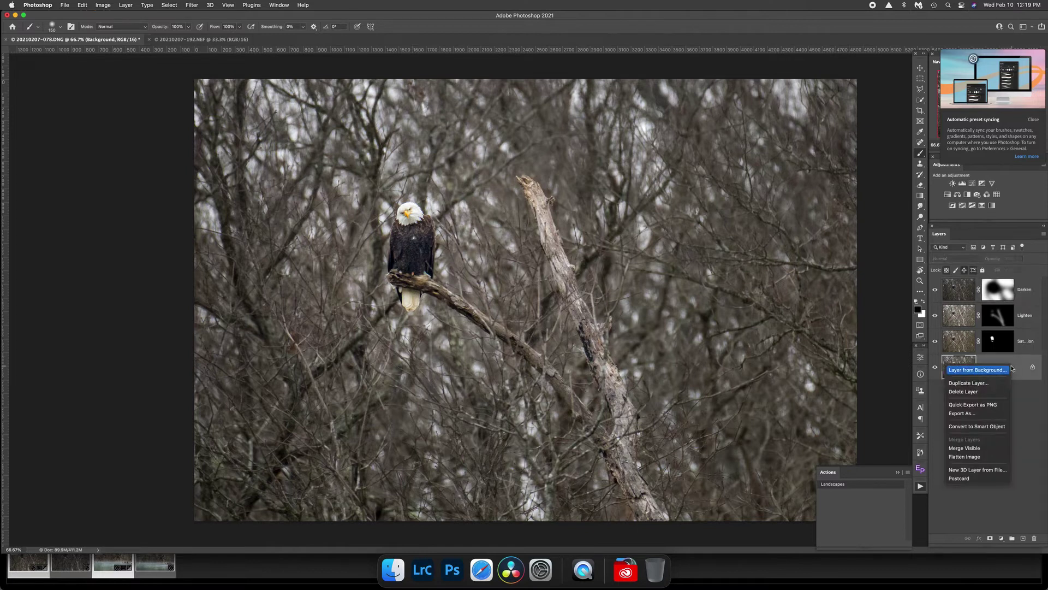
left_click(985, 457)
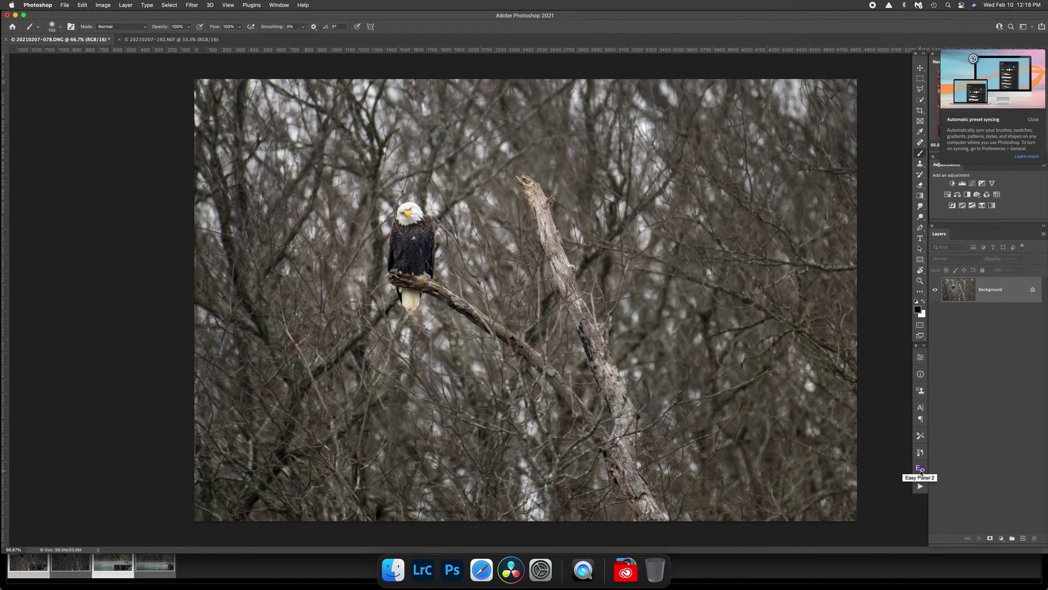
Step: Add a Detail Enhancer layer with Easy Panel 2's Detail Enhance and compare the photo with it hidden and shown
left_click(920, 471)
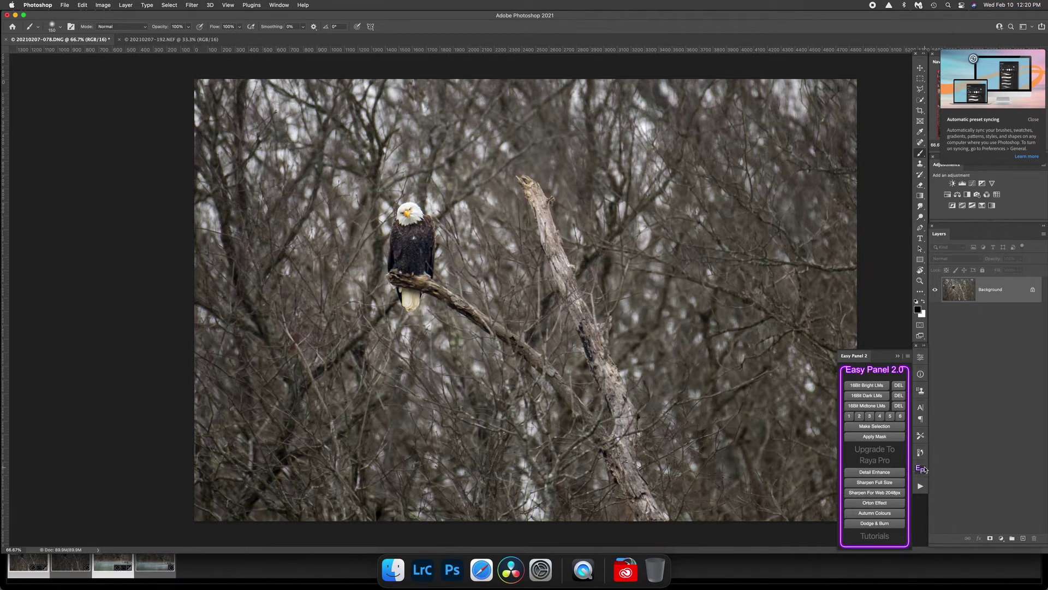
left_click(867, 473)
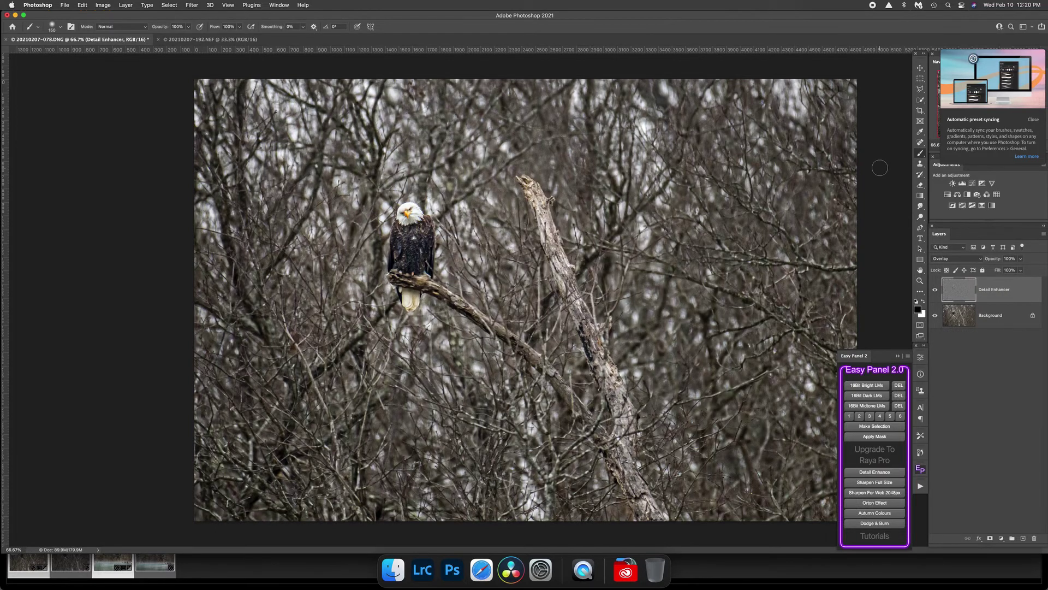
left_click(937, 293)
left_click(937, 293)
left_click(936, 293)
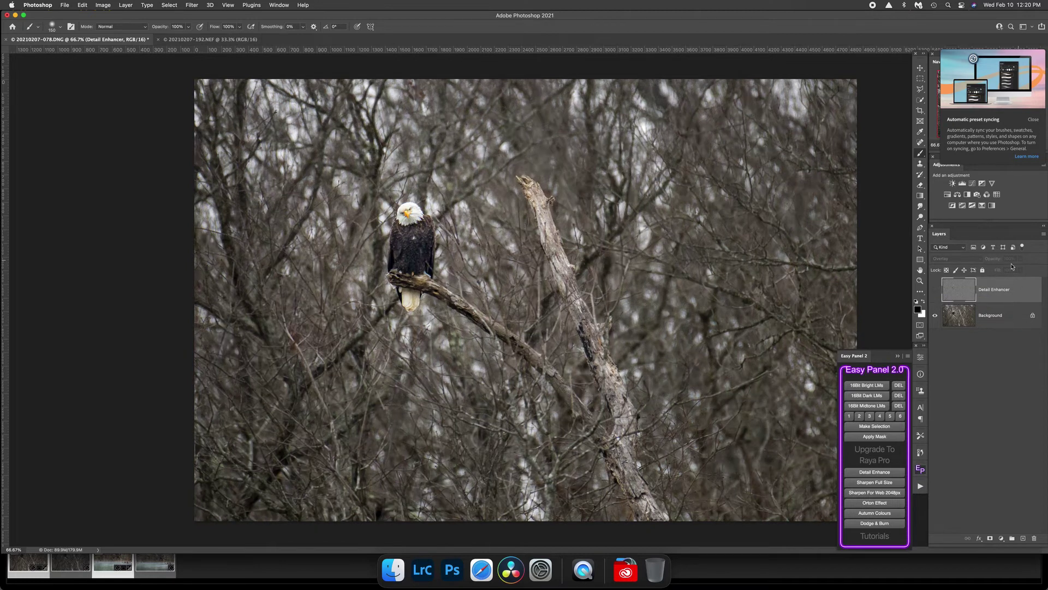
Step: Lower the Detail Enhancer layer's opacity to 20% and compare the photo with the layer hidden and shown
left_click(936, 290)
left_click(1021, 259)
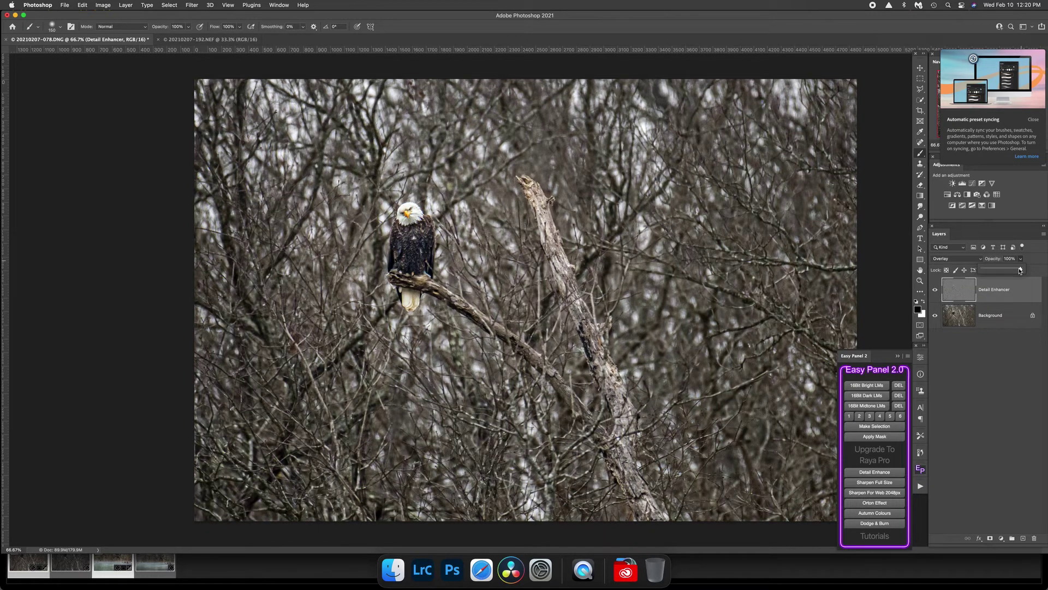
left_click_drag(1020, 270, 992, 270)
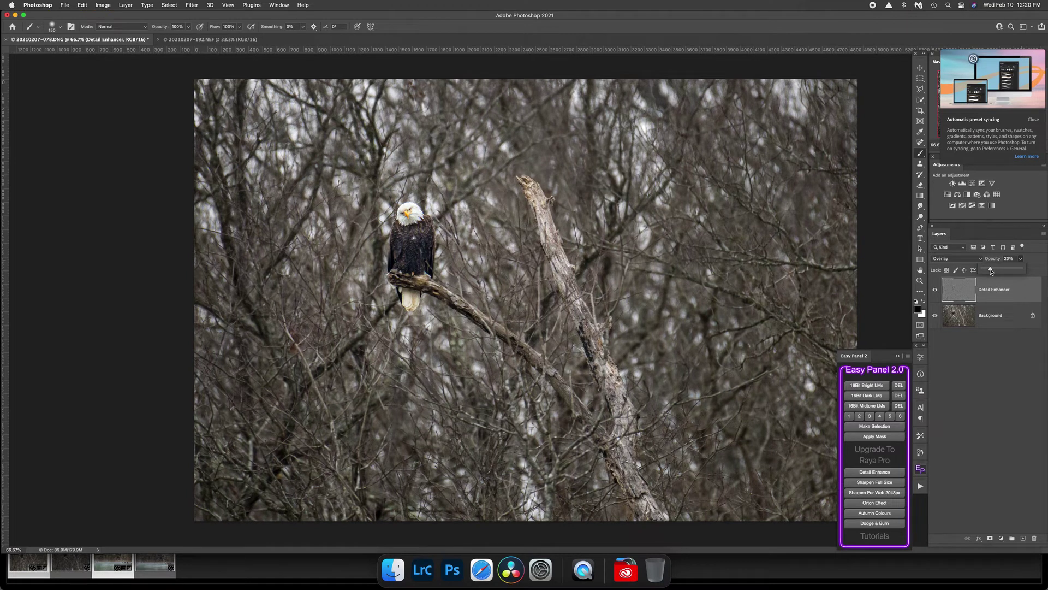
left_click(935, 291)
left_click(935, 291)
left_click(935, 291)
left_click(935, 291)
Step: Examine the eagle's feathers up close with the Detail Enhancer layer hidden and shown
left_click(920, 282)
left_click(426, 246)
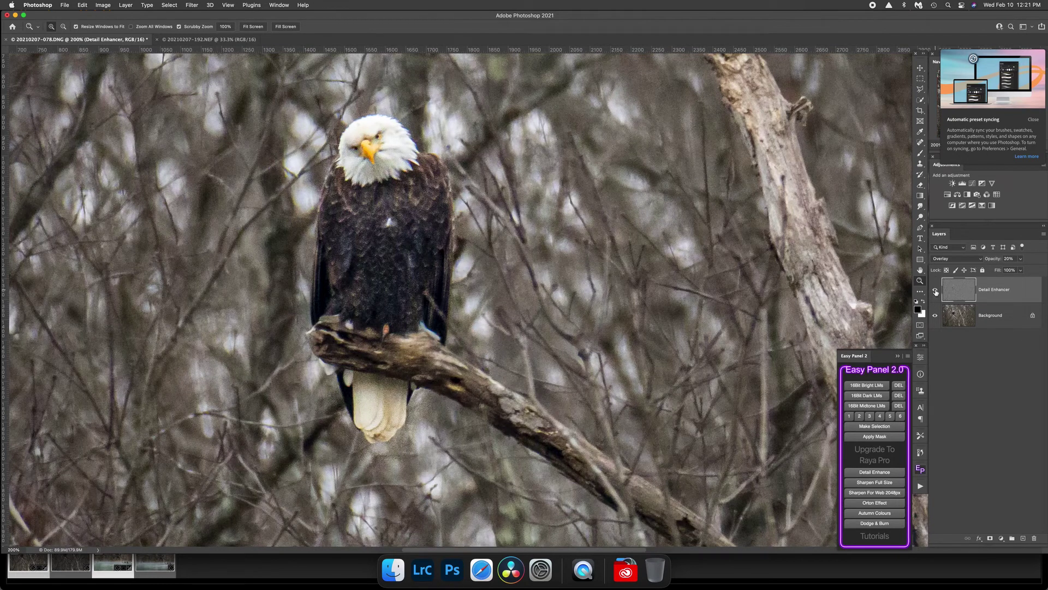
left_click(935, 290)
left_click(935, 290)
left_click(936, 293)
left_click(936, 292)
left_click(225, 26)
left_click(254, 27)
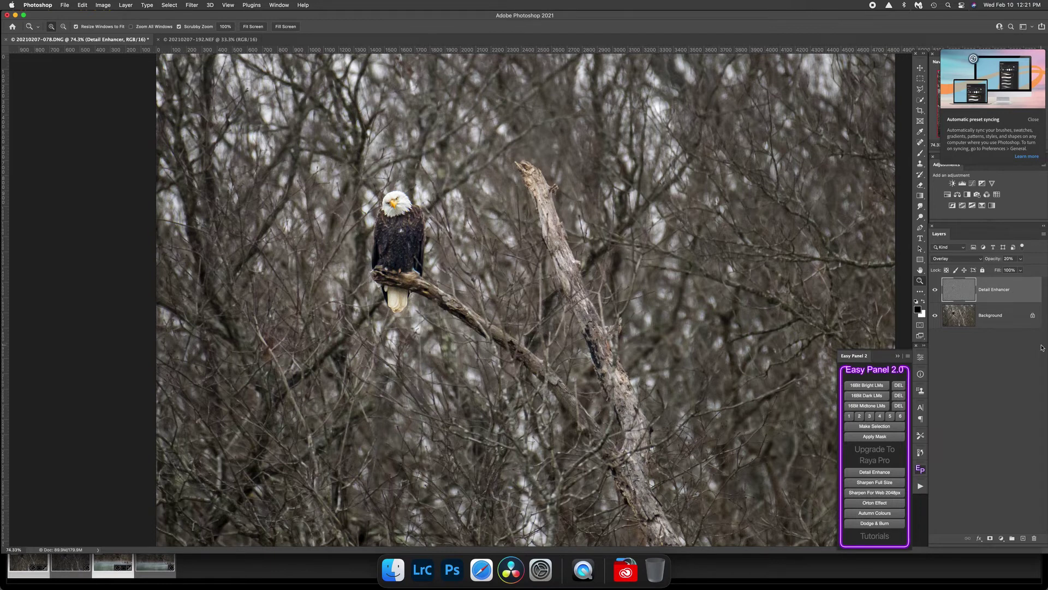
Step: Add a black mask to the Detail Enhancer layer and paint white over the eagle to limit the effect to it
left_click(990, 539, "alt")
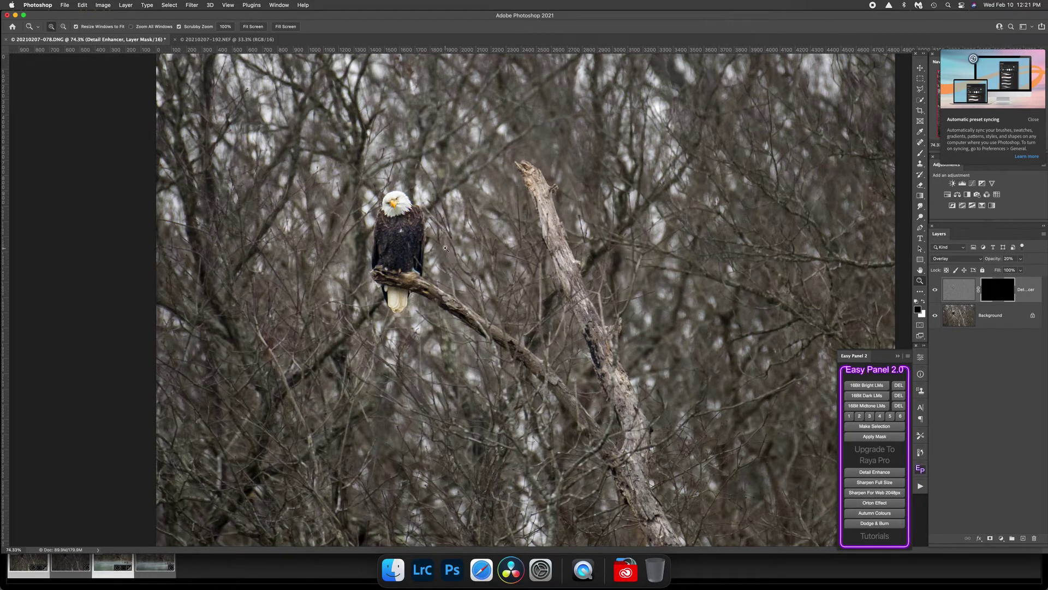
key("b")
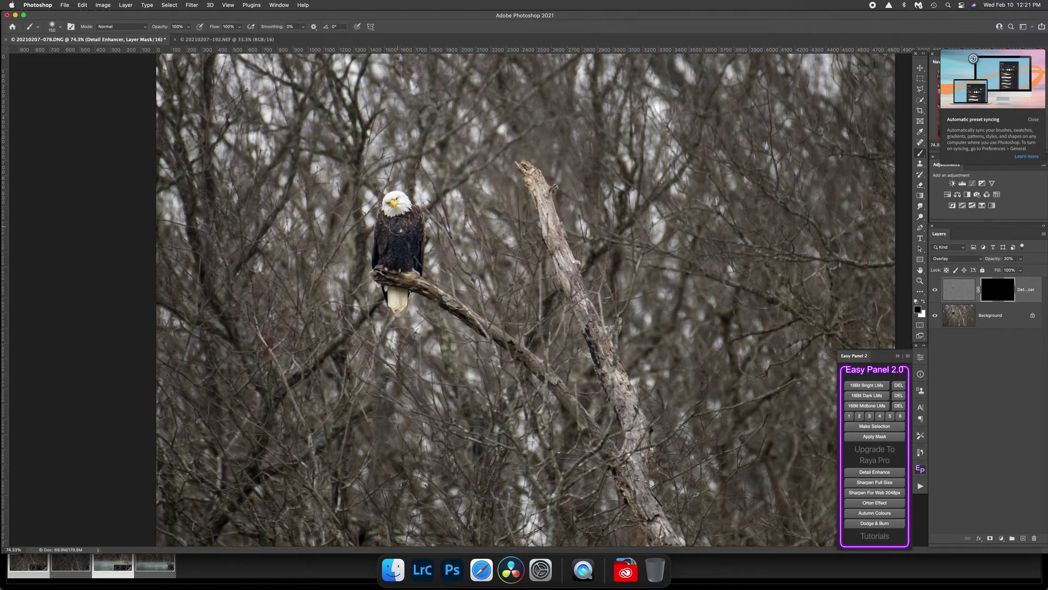
left_click(923, 302)
mouse_move(406, 236)
left_mouse_down()
mouse_move(408, 221)
mouse_move(389, 229)
mouse_move(395, 280)
mouse_move(413, 217)
mouse_move(385, 234)
mouse_move(381, 259)
mouse_move(396, 265)
mouse_move(410, 229)
mouse_move(394, 306)
left_mouse_up()
mouse_move(406, 255)
left_mouse_down()
mouse_move(417, 235)
mouse_move(389, 225)
mouse_move(396, 254)
mouse_move(411, 224)
mouse_move(387, 218)
left_mouse_up()
Step: Flatten the eagle photo into a single Background layer, save it and close the document
right_click(1014, 316)
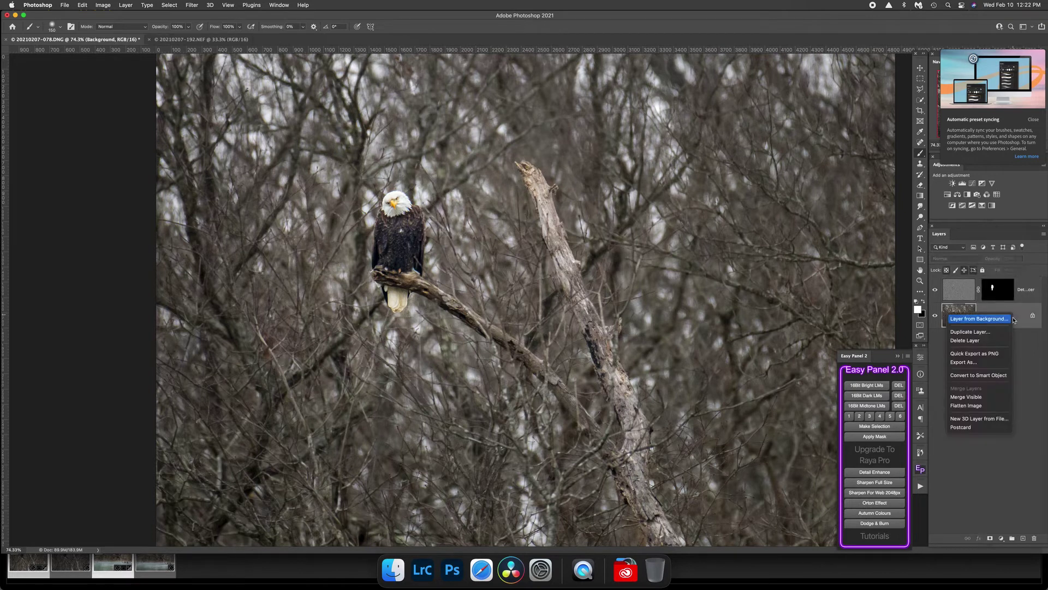
left_click(988, 411)
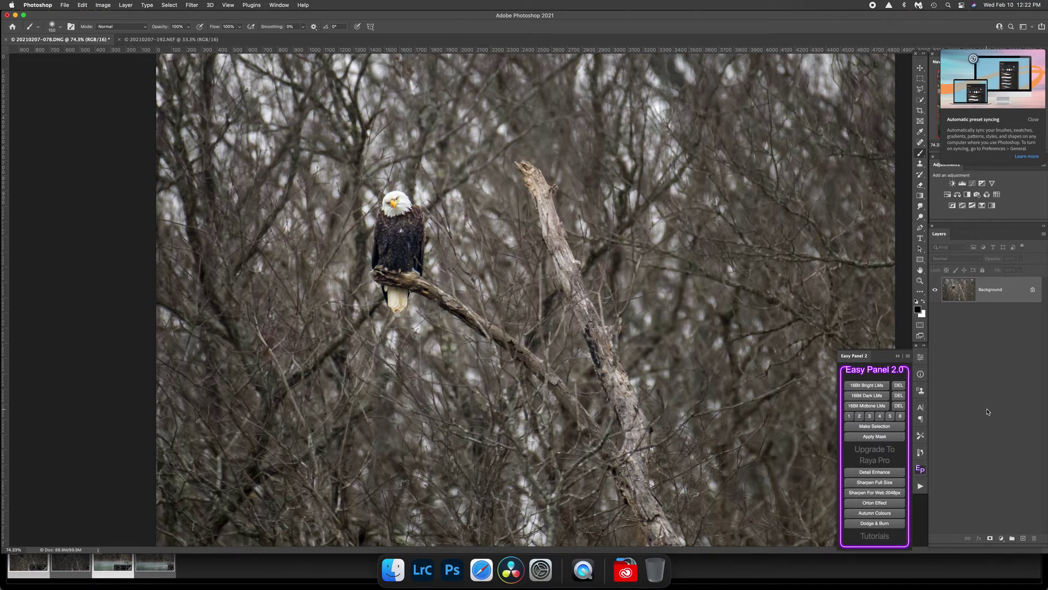
key("super+s")
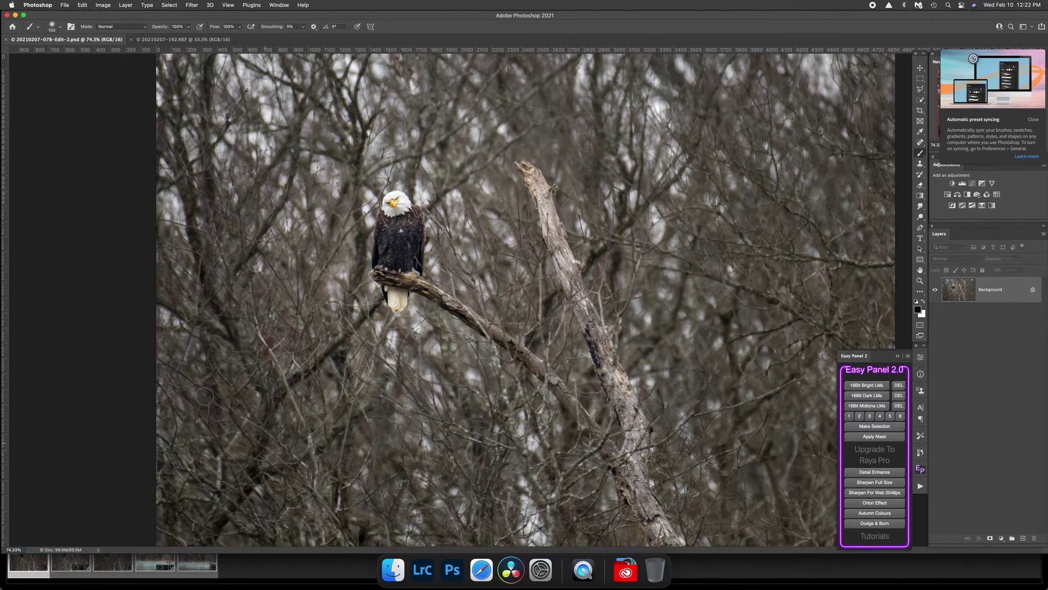
left_click(6, 40)
left_click(304, 569)
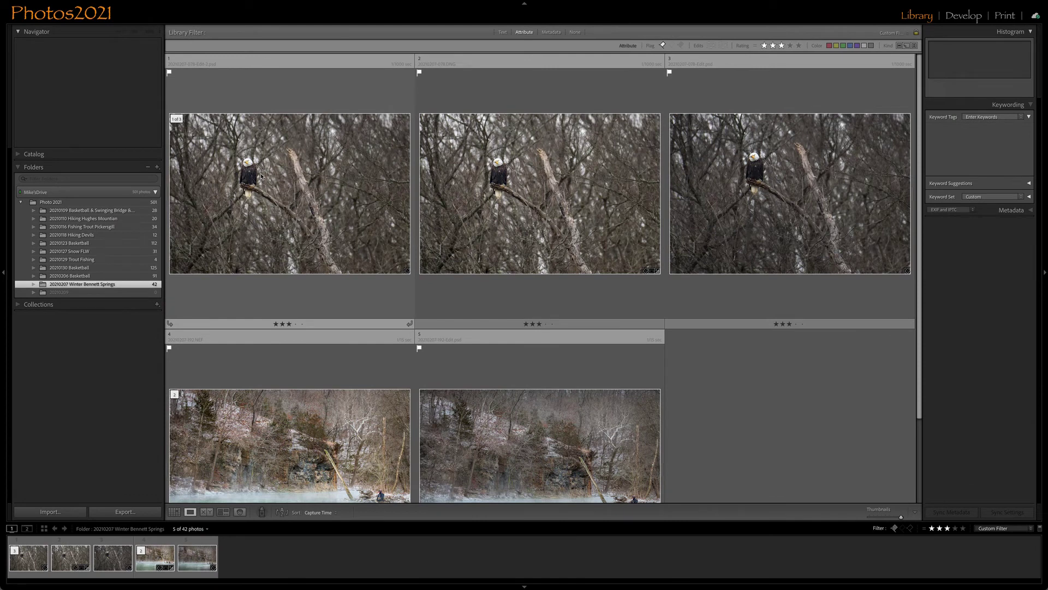
left_click(261, 176)
left_click(544, 208, "ctrl")
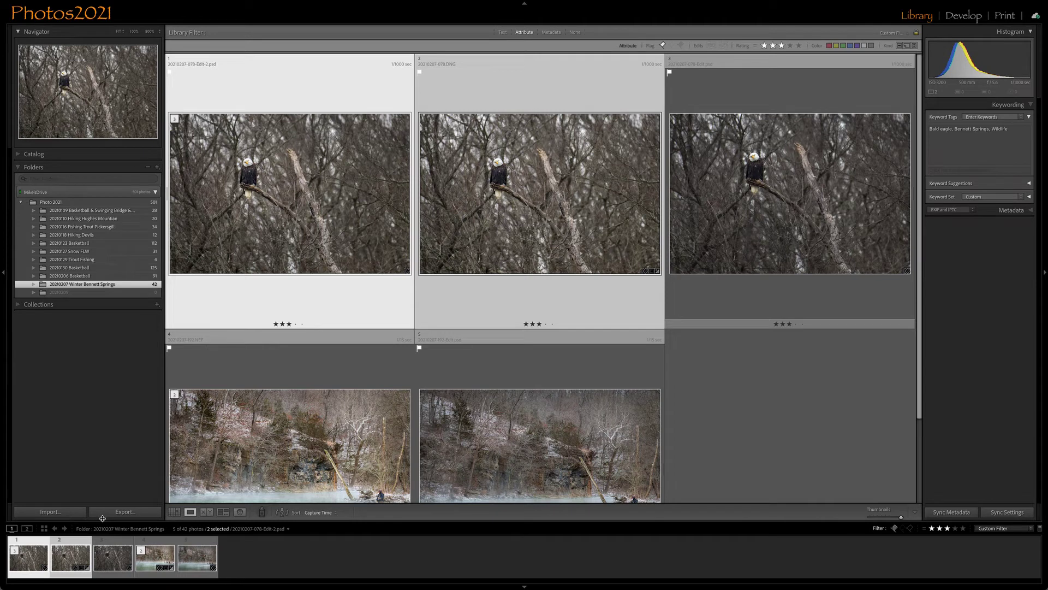
key("c")
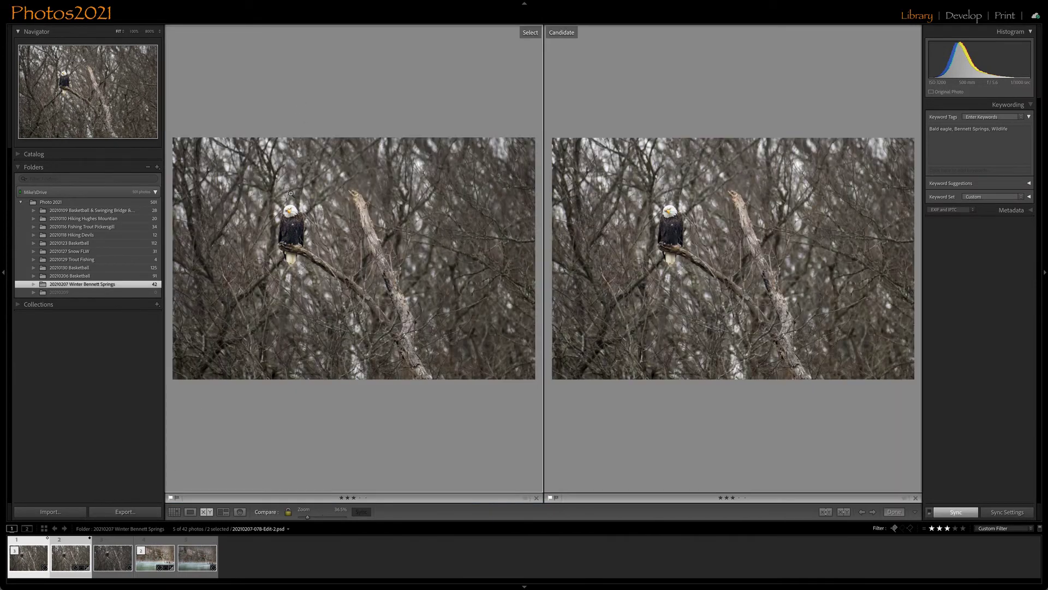
Step: Compare the eagle's detail in both versions at 300%, 200% and 100% zoom
left_click(289, 236)
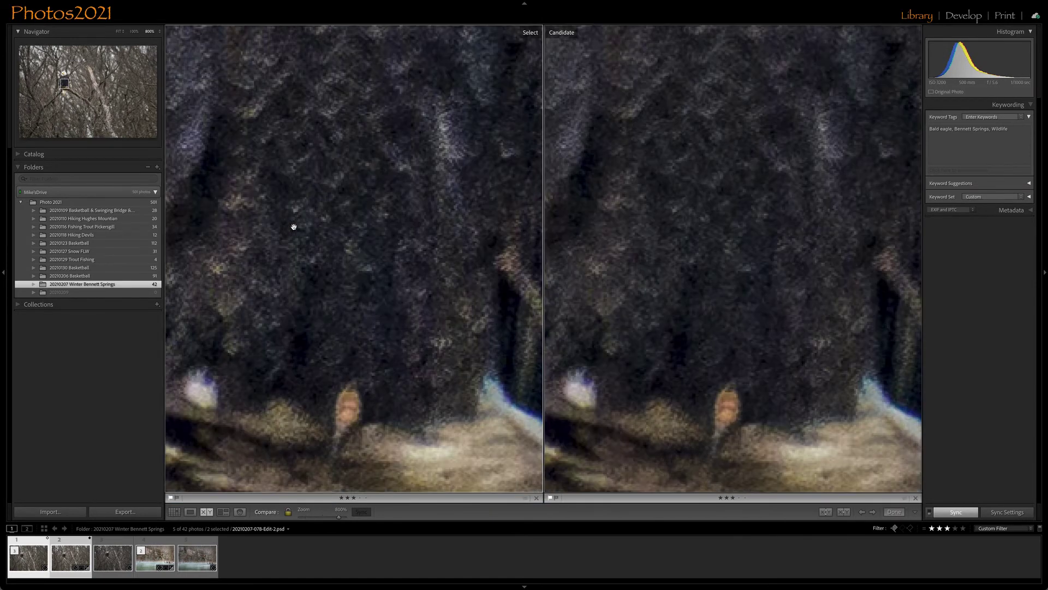
left_click(157, 34)
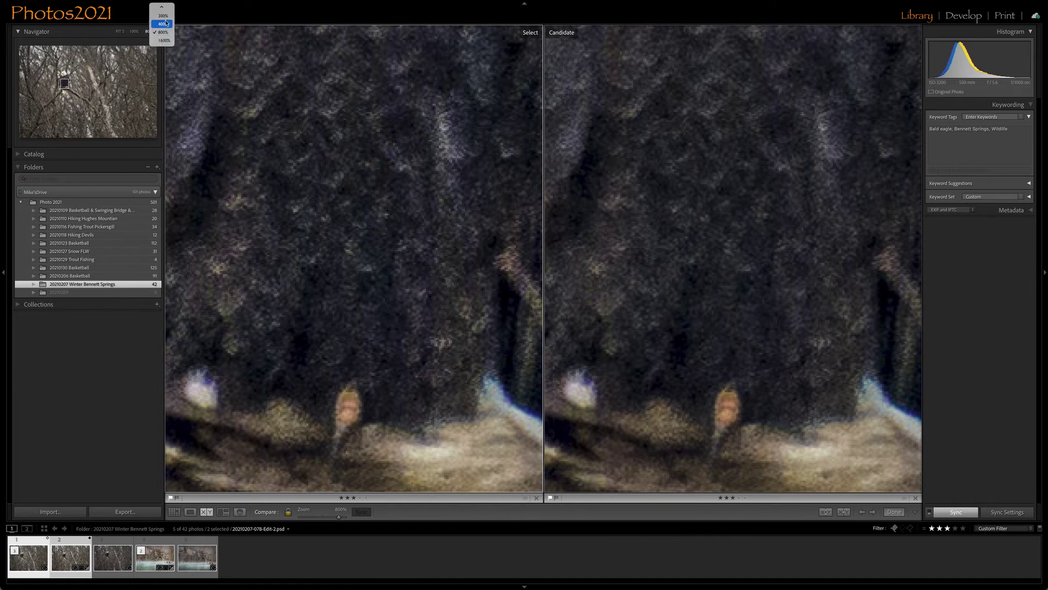
left_click(165, 18)
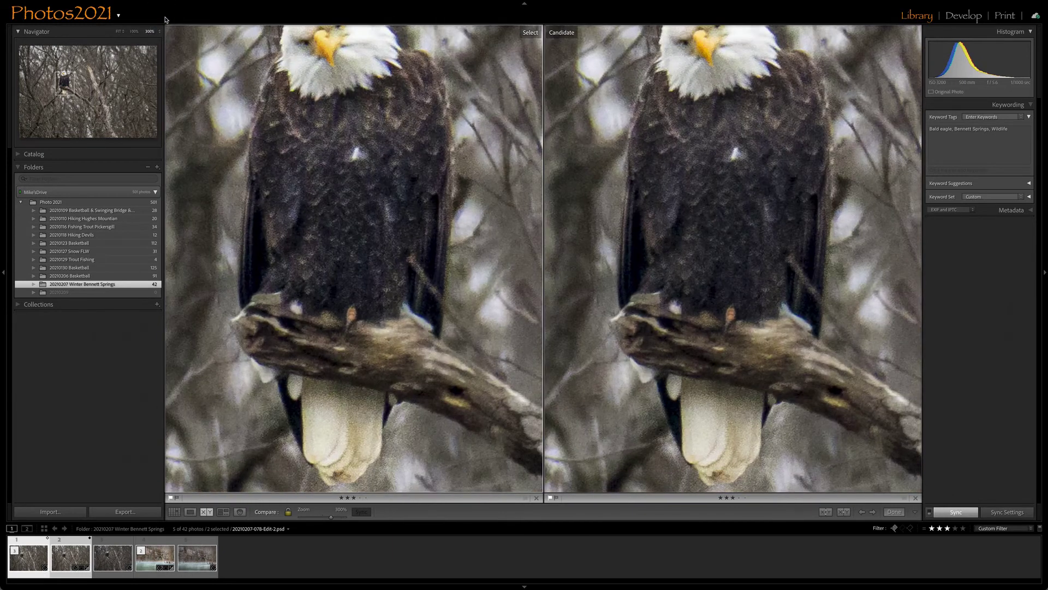
left_click(161, 32)
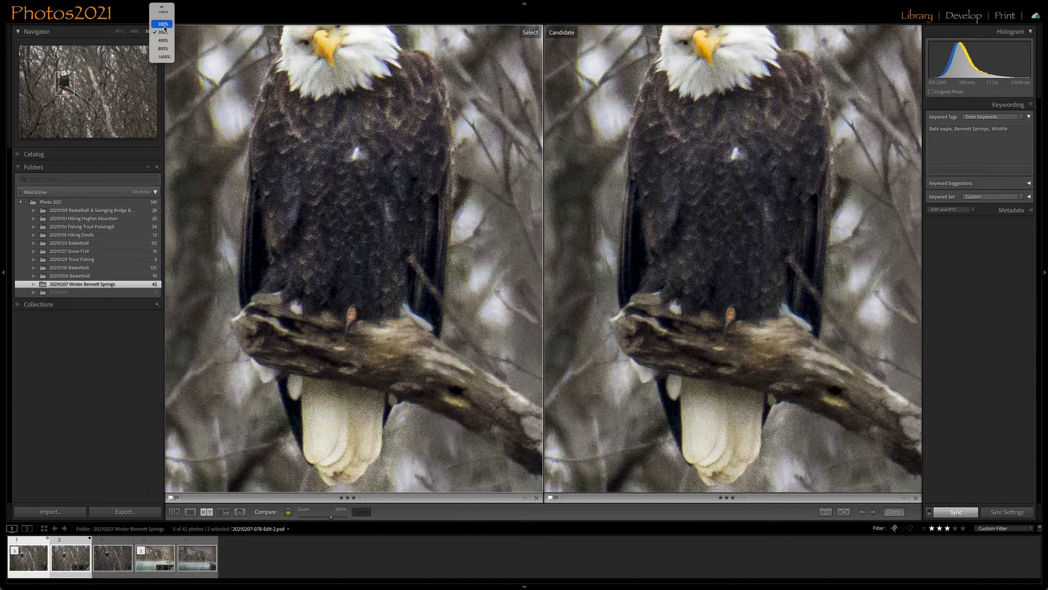
left_click(163, 25)
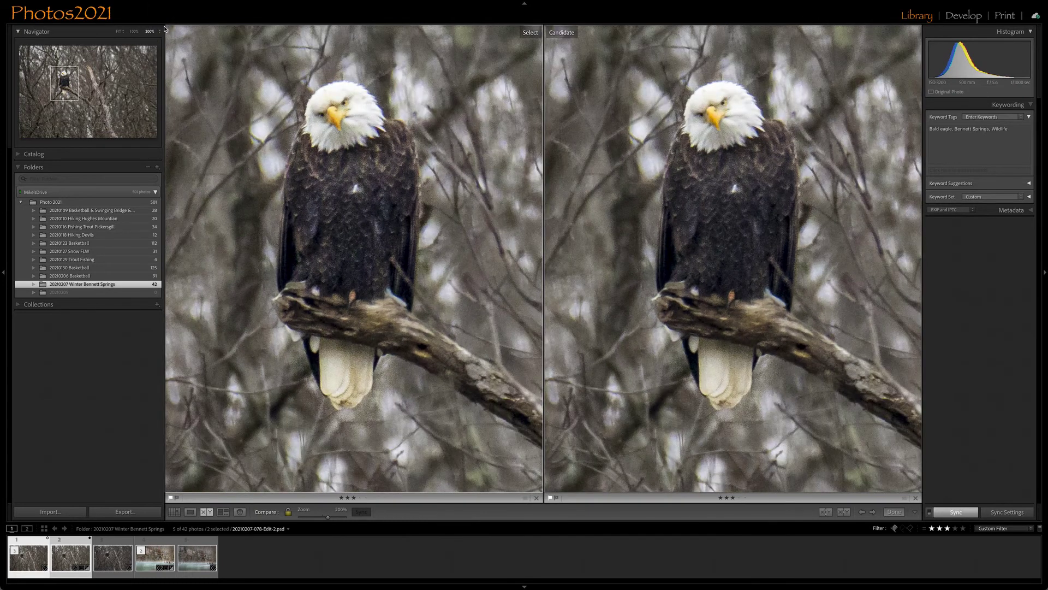
left_click(134, 32)
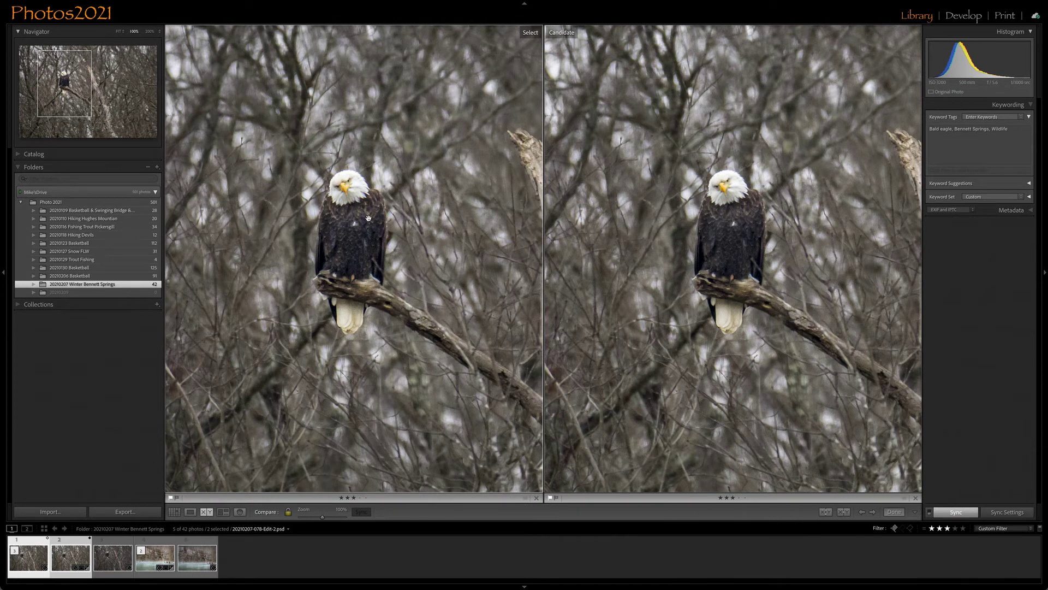
Step: Switch to Photoshop and run the Landscapes action on the misty river photo to add masked Darken, Lighten and Saturation layers
left_click(272, 552)
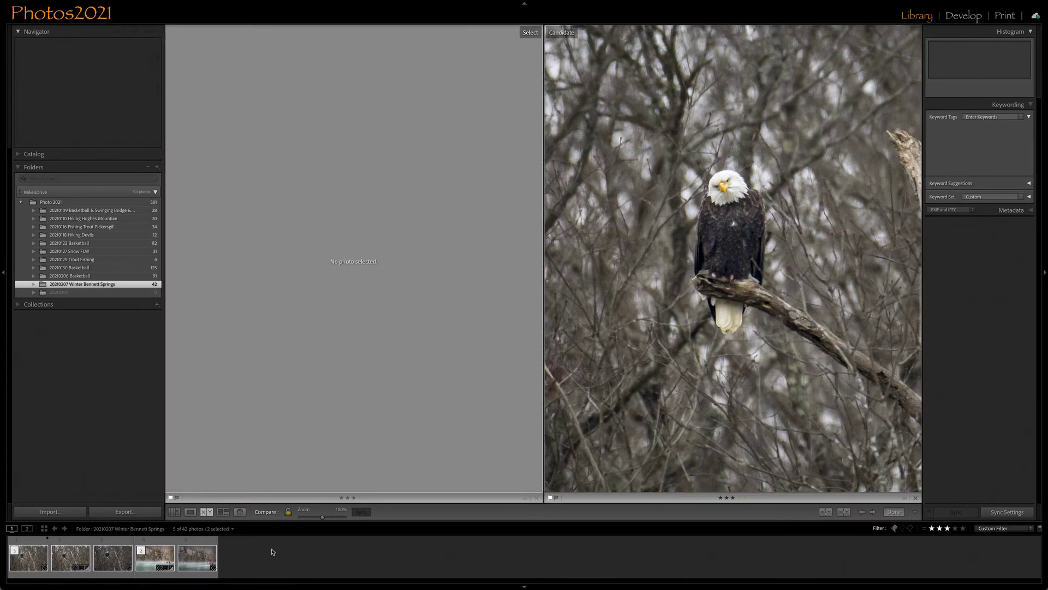
key("ctrl+Right")
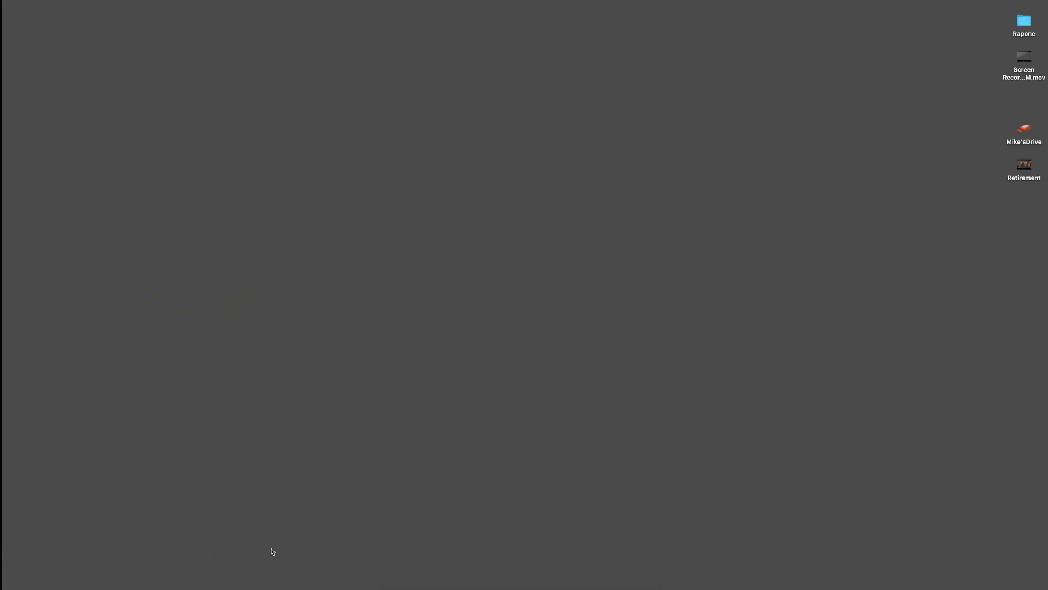
key("ctrl+Left")
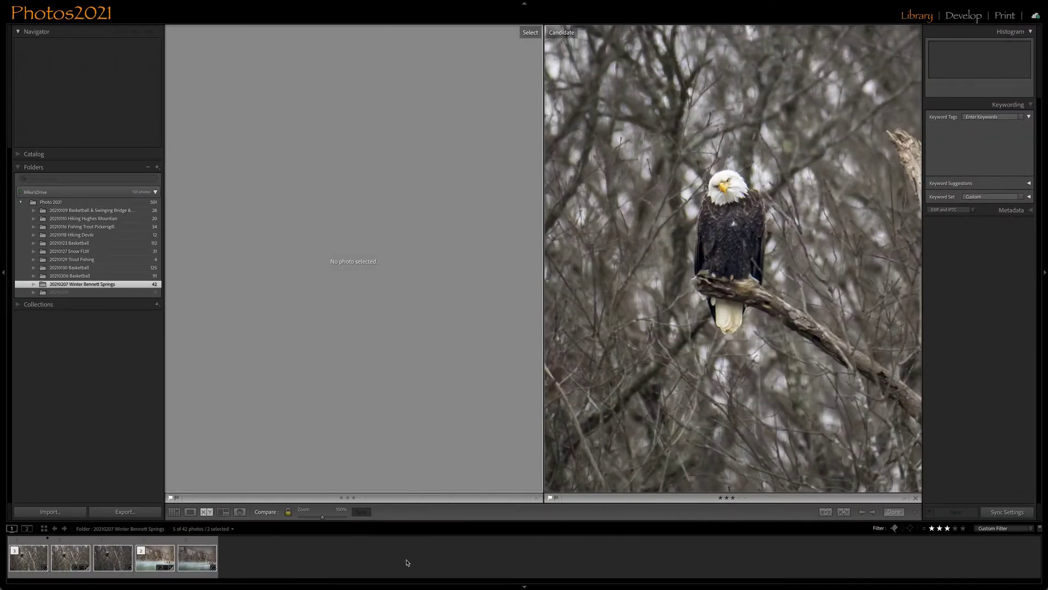
key("ctrl+Right")
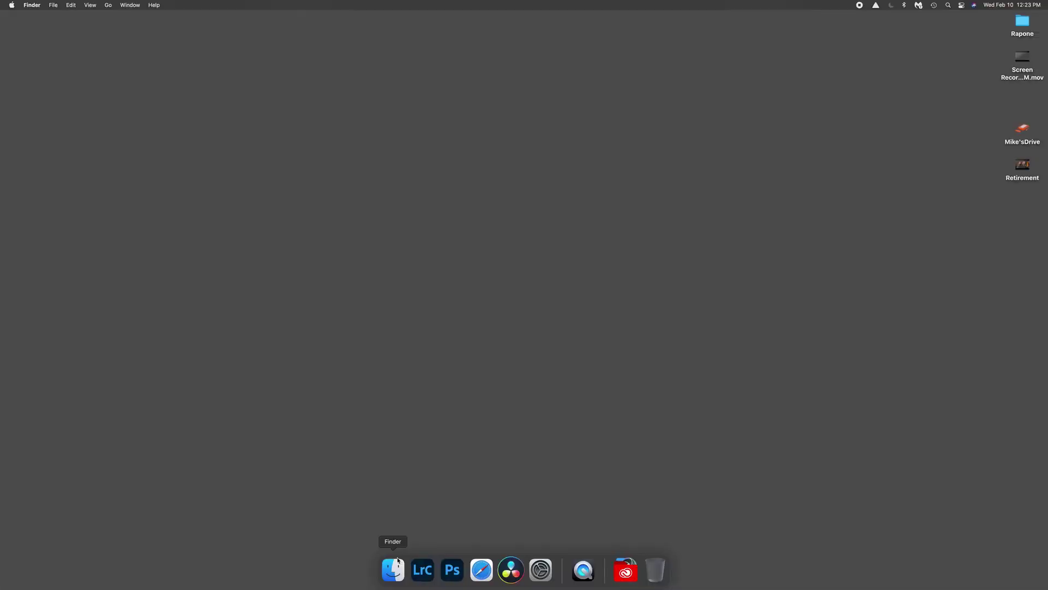
left_click(462, 573)
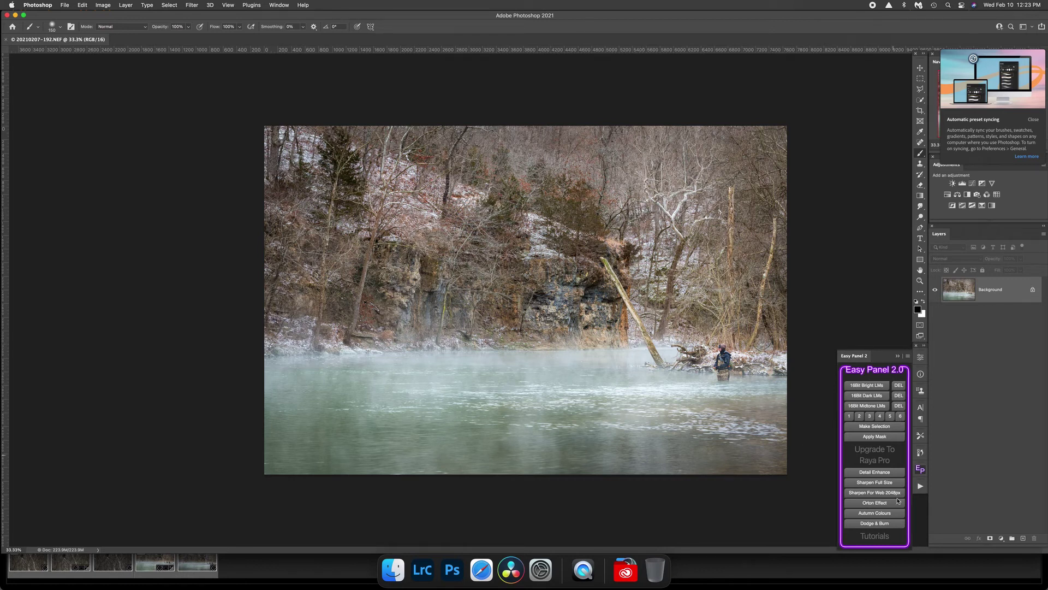
left_click(920, 485)
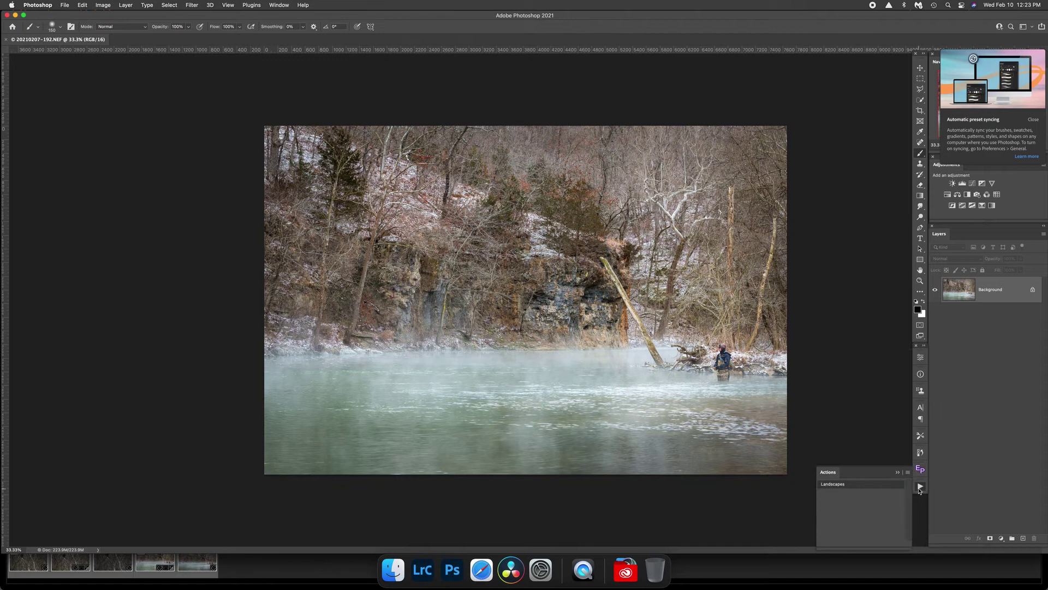
left_click(846, 485)
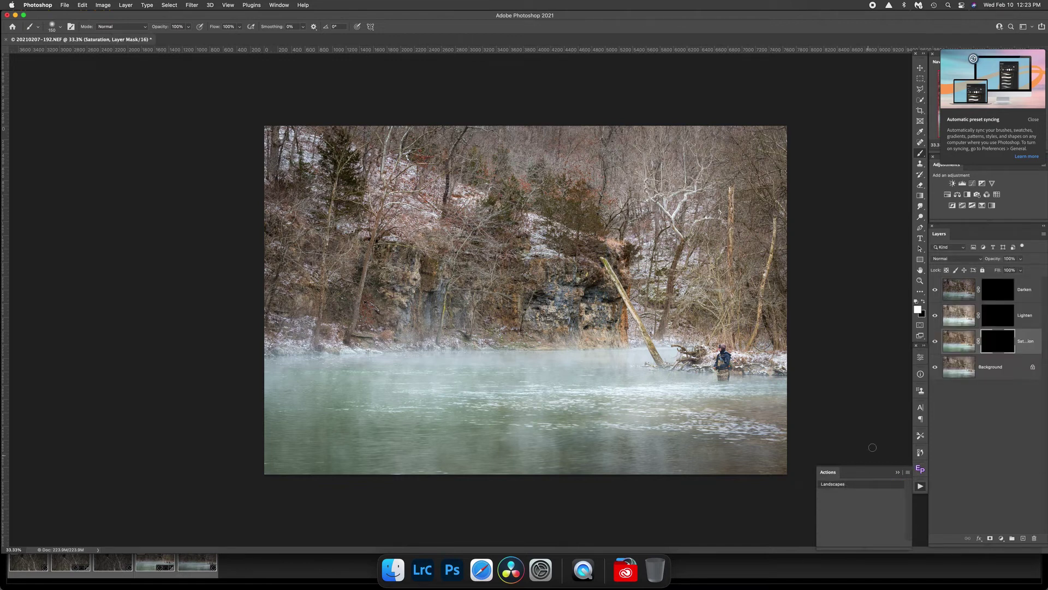
Step: Paint white on the Darken layer's mask along the river's lower edge with a much larger brush
left_click(1010, 294)
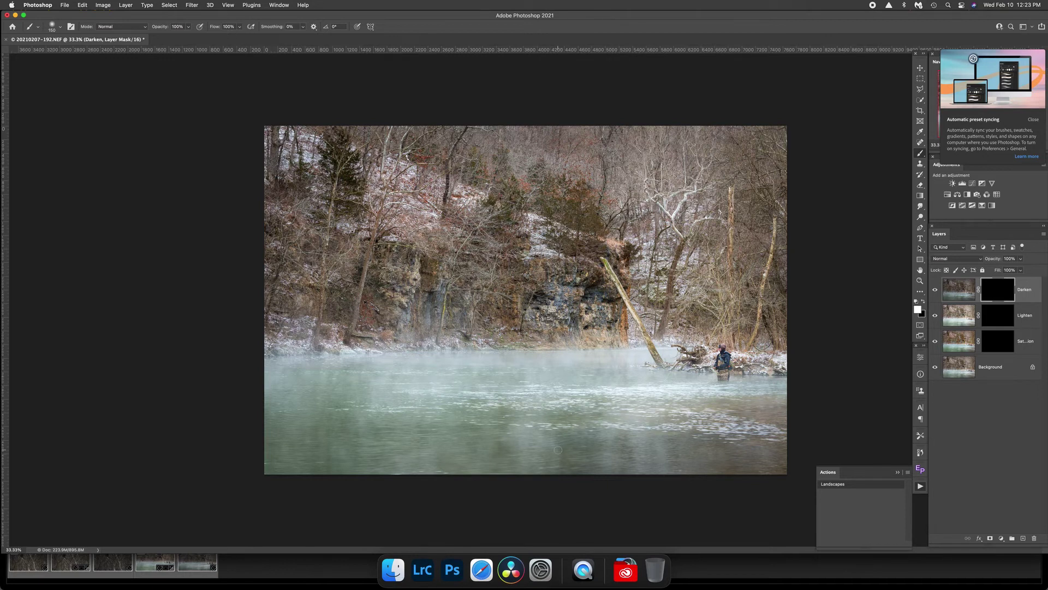
key("bracketright")
key("bracketright")
key("bracketright")
key("bracketright")
key("bracketright")
key("bracketright")
key("bracketright")
key("bracketright")
key("bracketright")
key("bracketright")
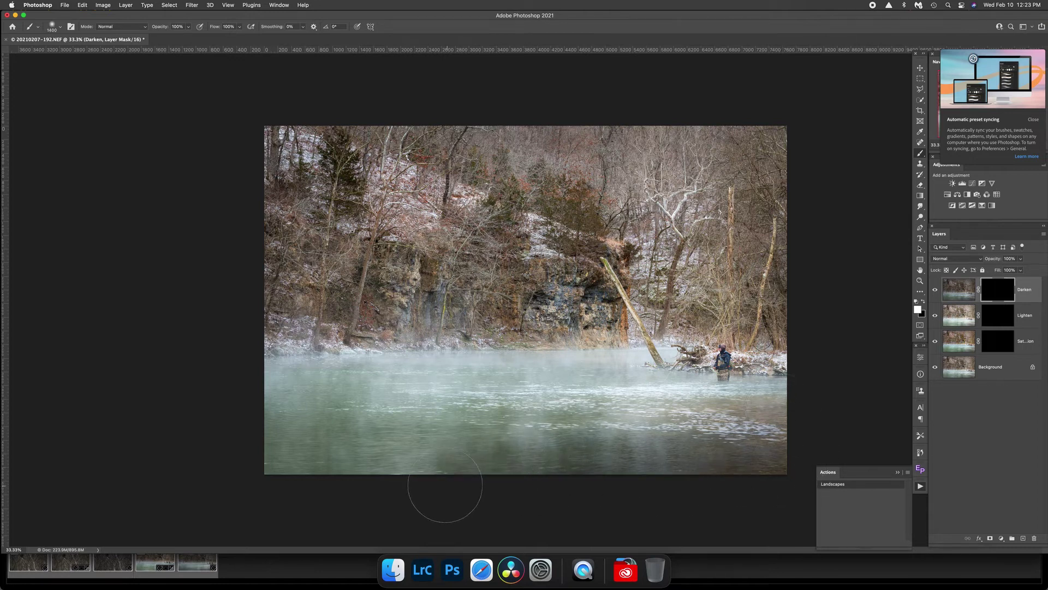
left_click_drag(248, 463, 339, 422)
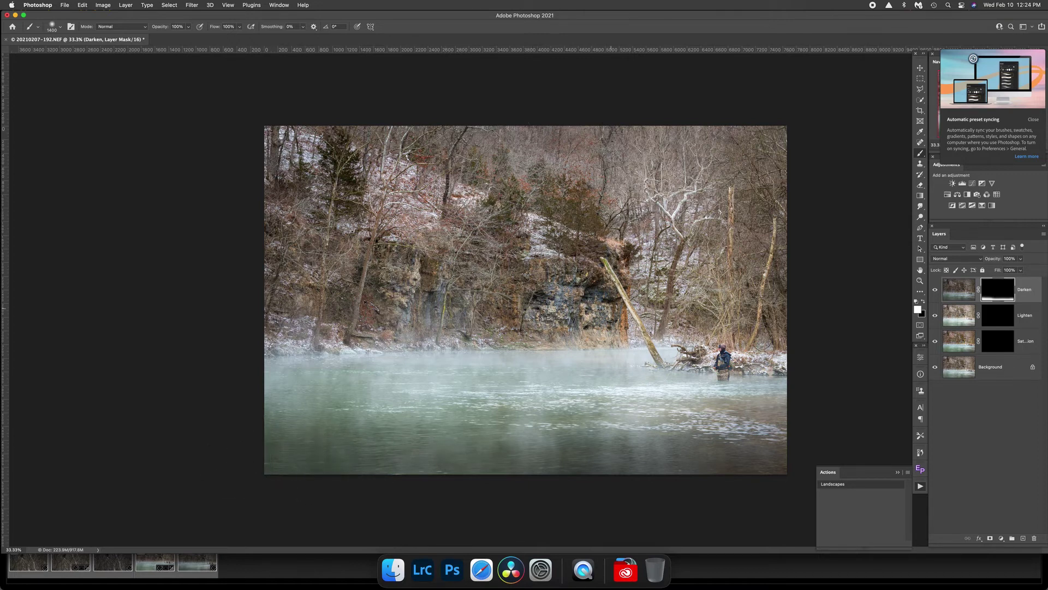
Step: Darken the water below the angler by painting white on the Darken mask with a smaller brush
key("bracketleft")
key("bracketleft")
key("bracketleft")
key("bracketleft")
key("bracketleft")
left_click_drag(778, 404, 709, 403)
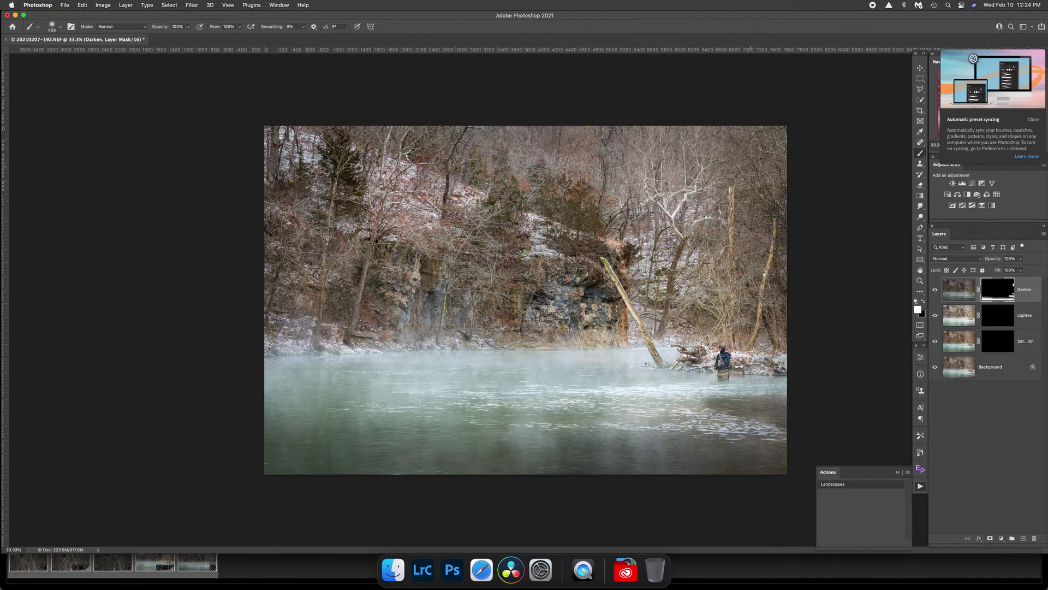
Step: Paint white on the Darken mask across the upper hillside trees, and paint part of the right-hand area back with black
left_click_drag(684, 164, 548, 164)
key("bracketright")
key("bracketright")
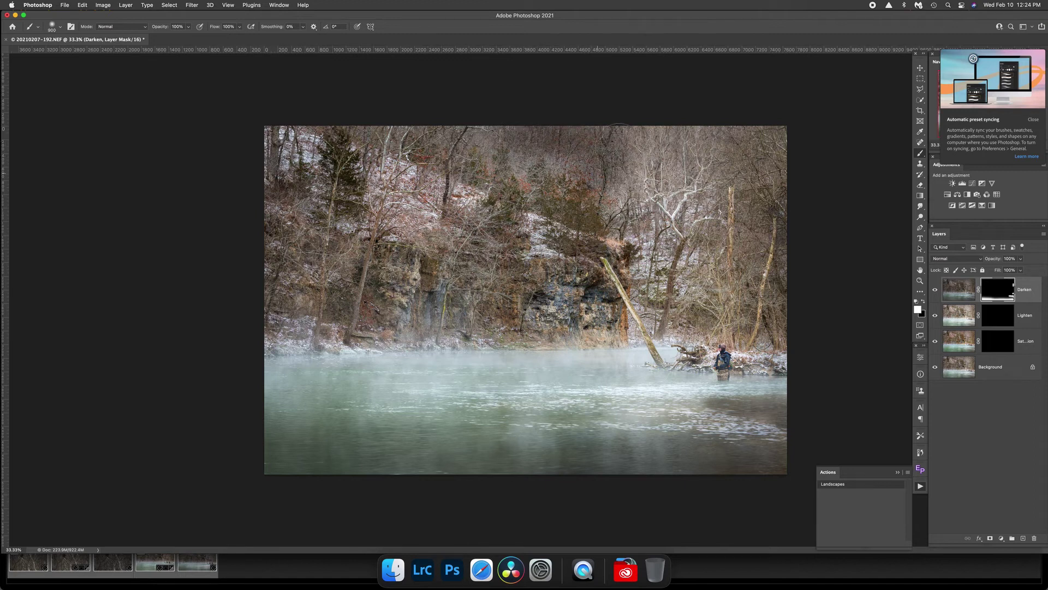
mouse_move(704, 145)
left_mouse_down()
mouse_move(748, 142)
mouse_move(775, 148)
left_mouse_up()
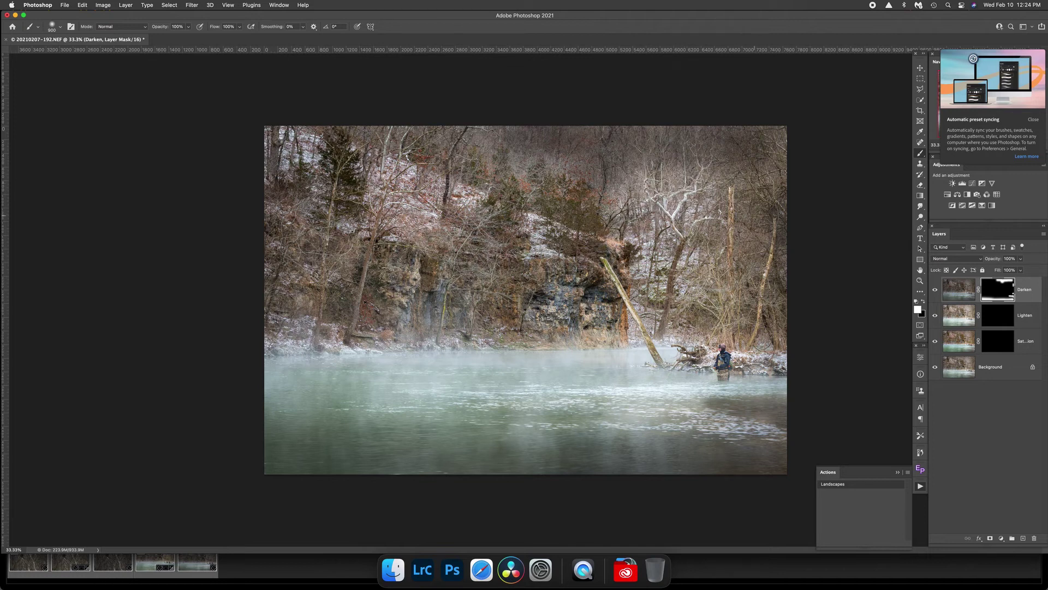
key("x")
left_click_drag(731, 156, 697, 155)
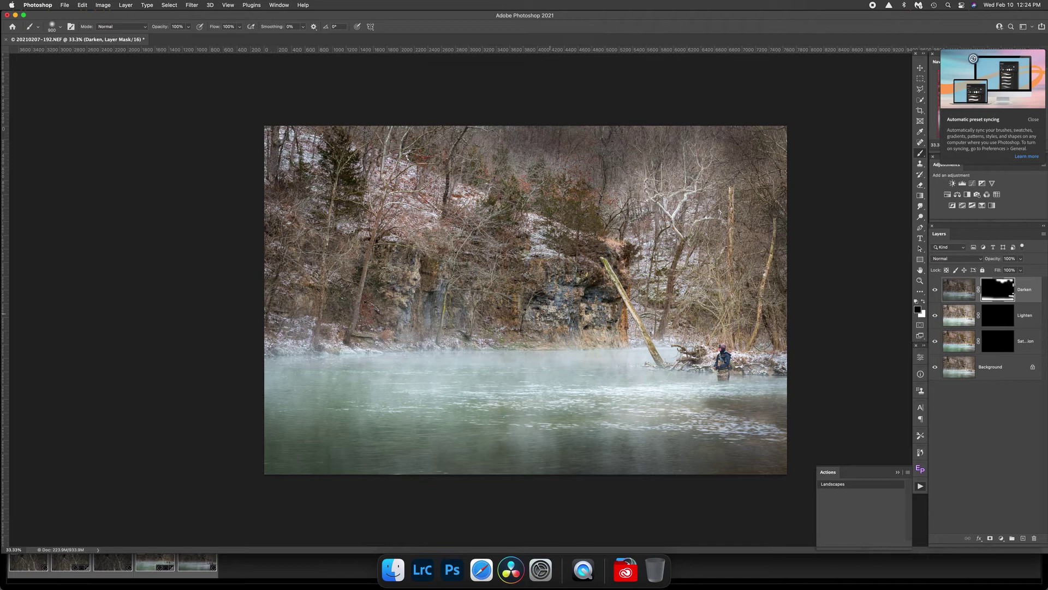
Step: Darken patches of the rock bluff and the left bank's trees by painting white on the Darken mask with a smaller brush
key("bracketleft")
key("x")
left_click_drag(543, 294, 535, 341)
left_click_drag(594, 283, 590, 340)
mouse_move(434, 287)
left_mouse_down()
mouse_move(429, 334)
mouse_move(431, 295)
left_mouse_up()
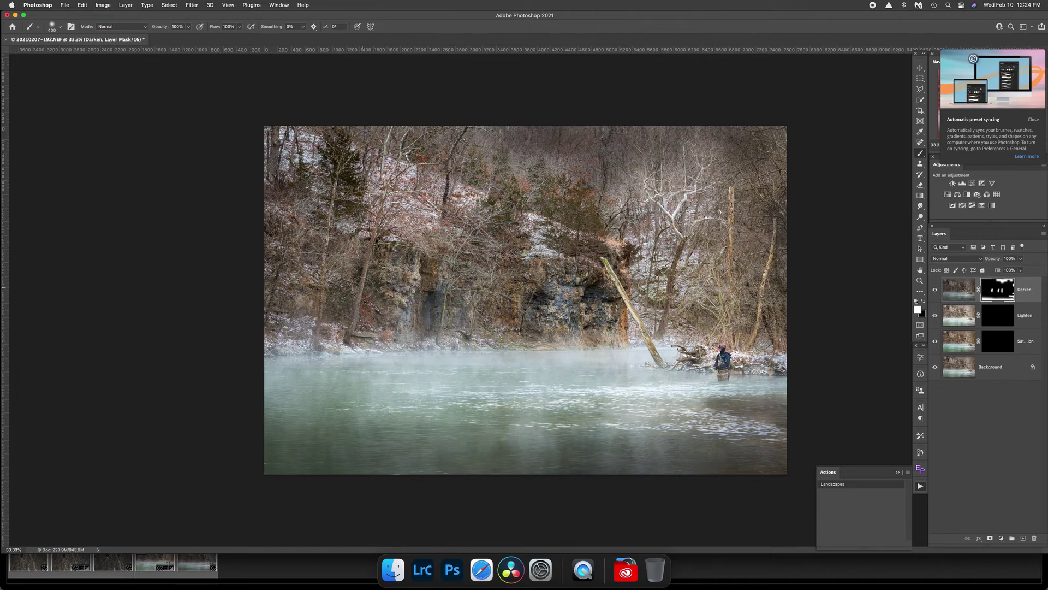
left_click_drag(342, 276, 339, 318)
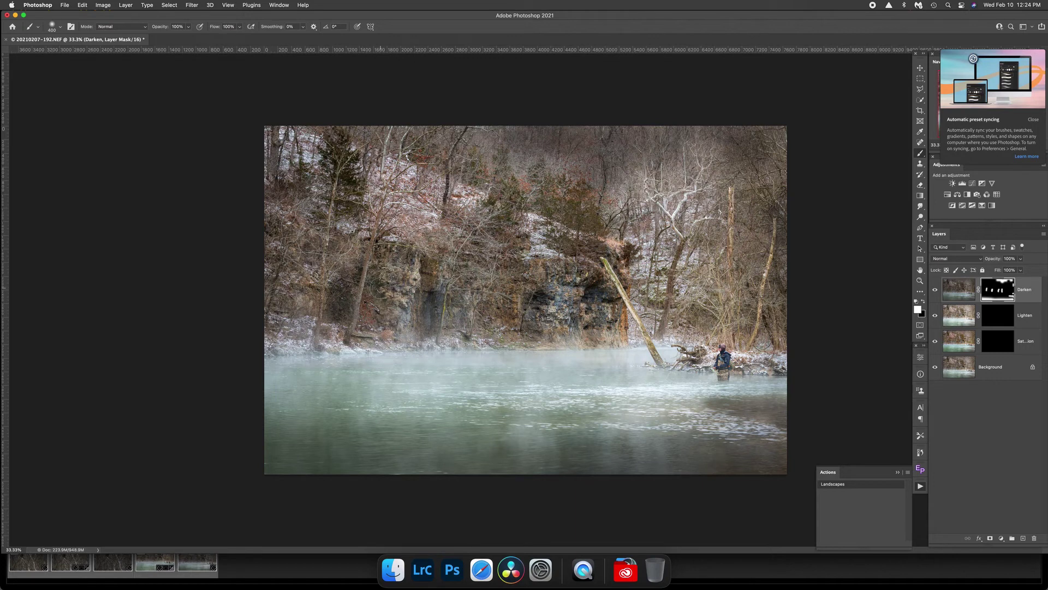
left_click_drag(377, 289, 375, 326)
left_click_drag(304, 243, 302, 307)
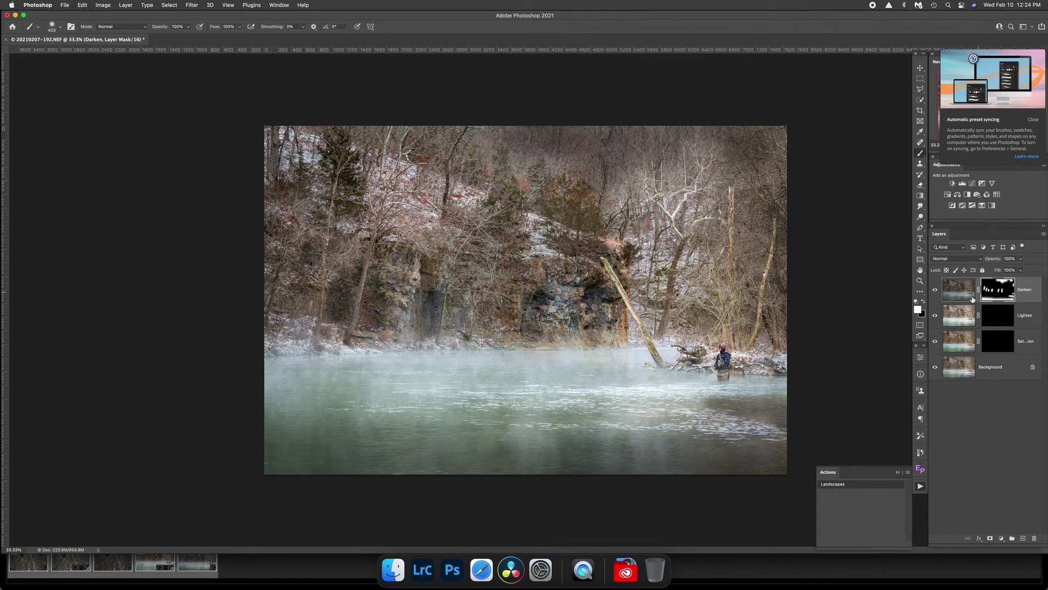
Step: Compare the photo with the Darken layer hidden and shown
left_click(936, 289)
left_click(935, 290)
left_click(935, 290)
left_click(935, 289)
left_click(935, 289)
Step: Paint white on the Lighten layer's mask along the snowy diagonal slope and the snowy hillside behind the pale tree
left_click(991, 318)
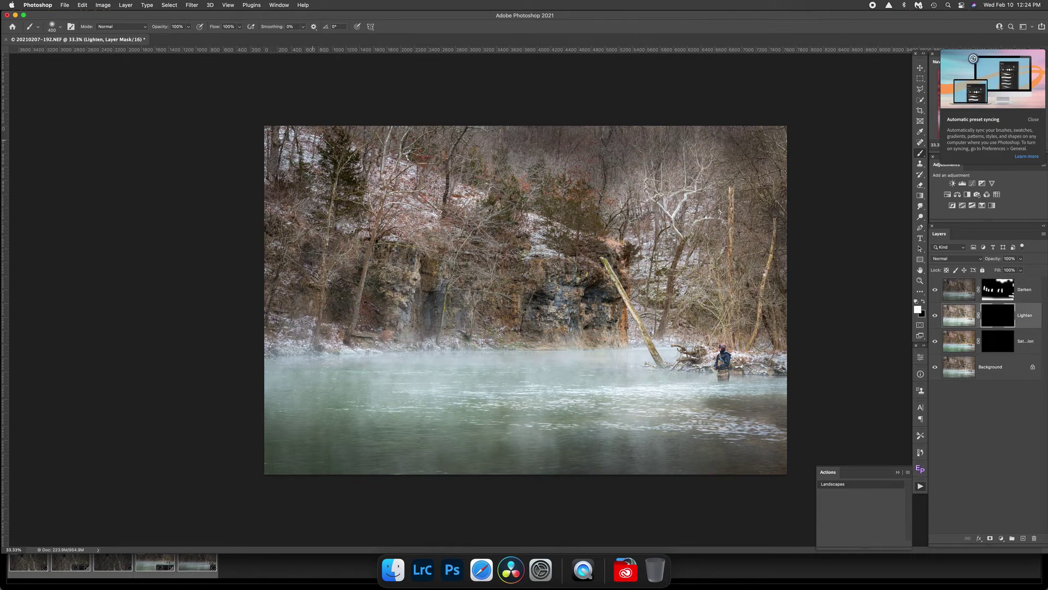
left_click_drag(394, 157, 608, 241)
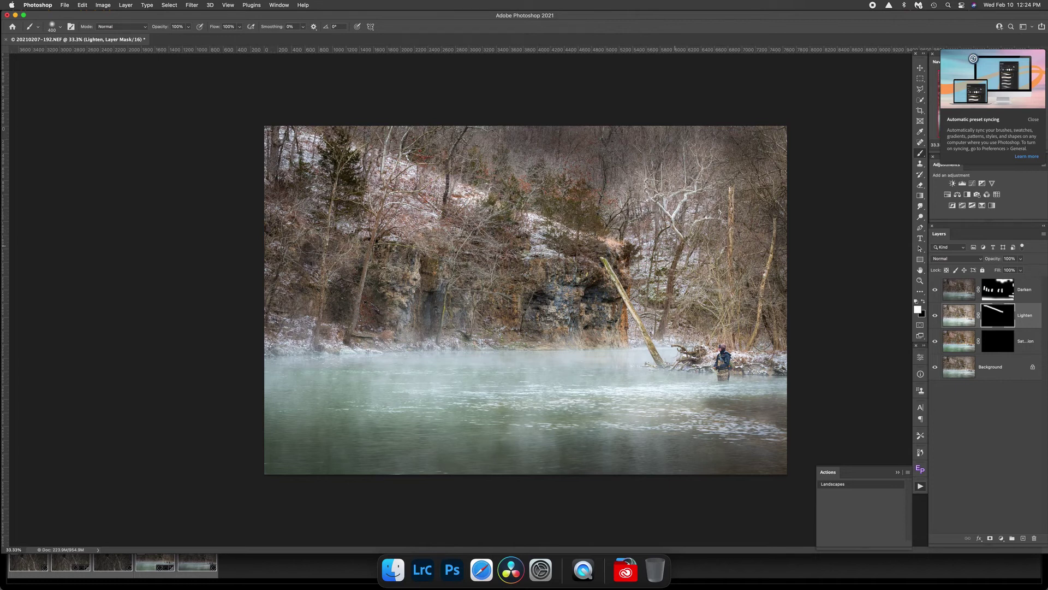
mouse_move(676, 246)
left_mouse_down()
mouse_move(659, 284)
mouse_move(665, 326)
mouse_move(685, 230)
mouse_move(716, 257)
mouse_move(685, 303)
mouse_move(647, 314)
mouse_move(658, 214)
mouse_move(677, 214)
left_mouse_up()
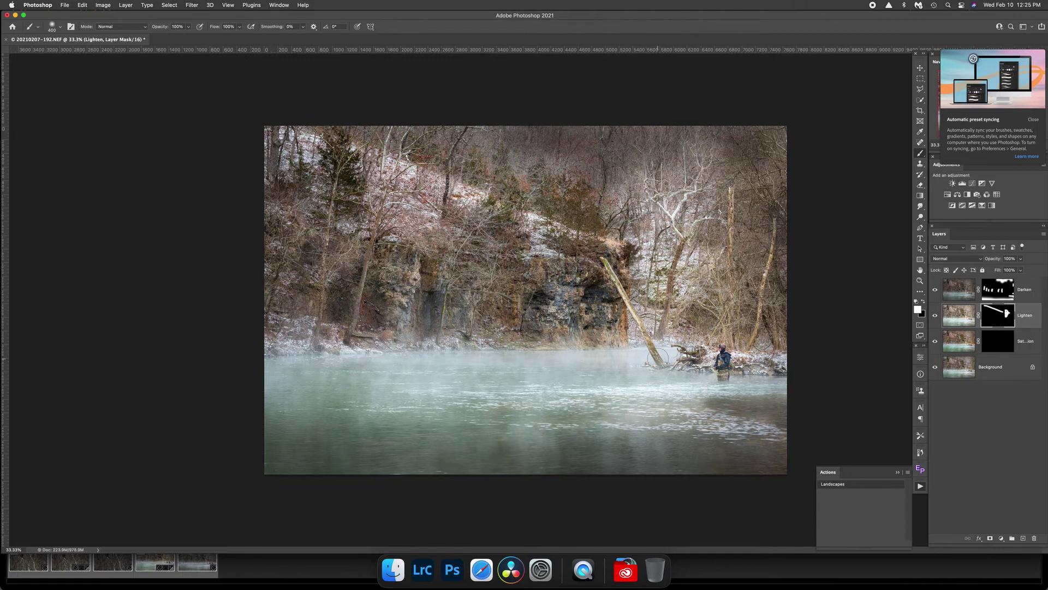
Step: Lighten the leaning log and the two dead trunks near the angler by painting white on the Lighten mask with a smaller brush
key("bracketleft")
key("bracketleft")
left_click_drag(603, 261, 660, 359)
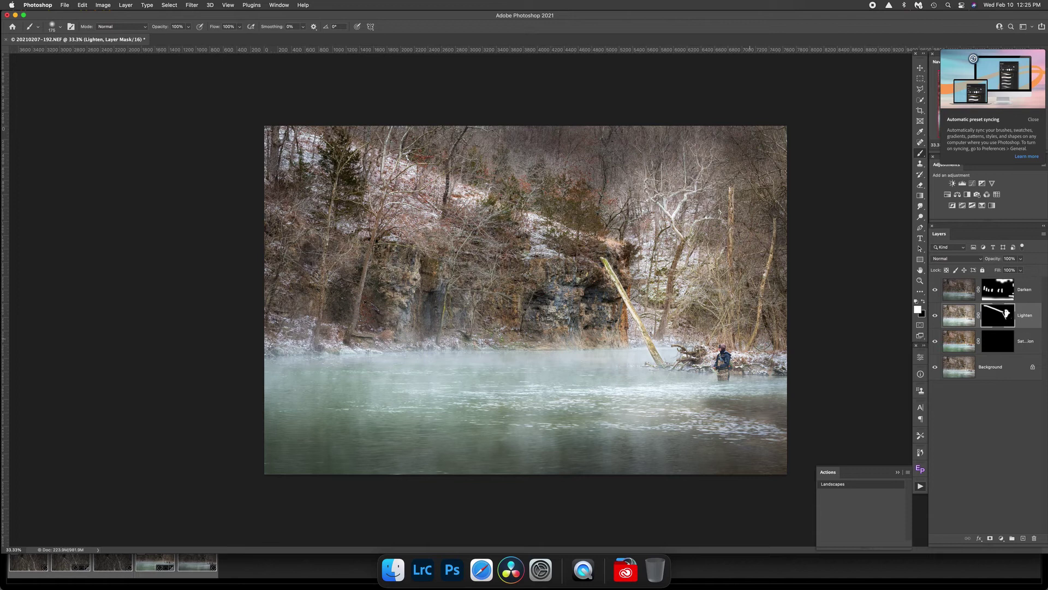
left_click_drag(755, 330, 769, 266)
left_click_drag(772, 221, 772, 219)
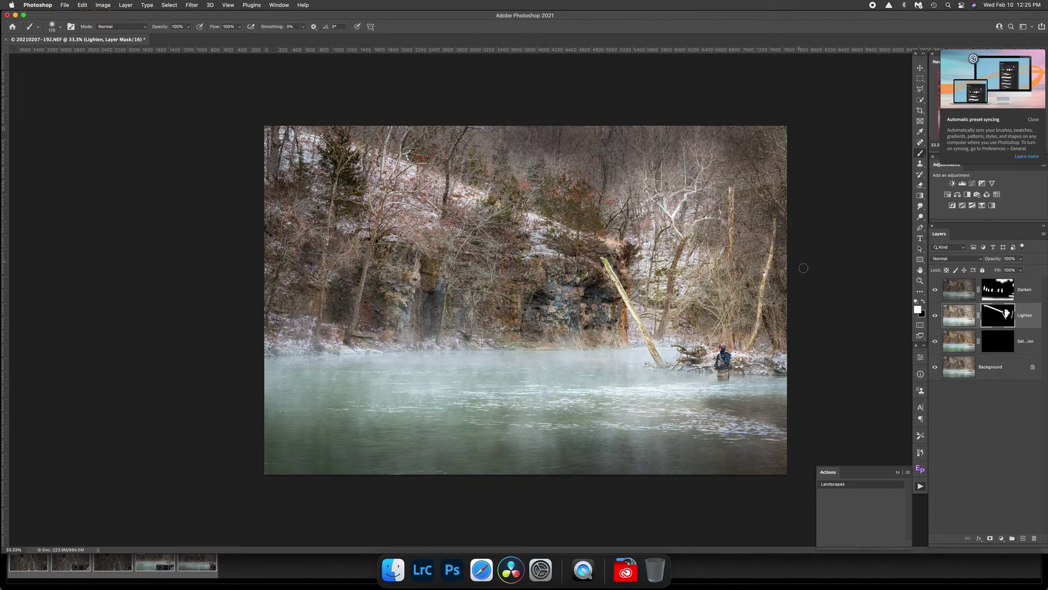
left_click(732, 191)
left_click_drag(733, 194, 732, 298)
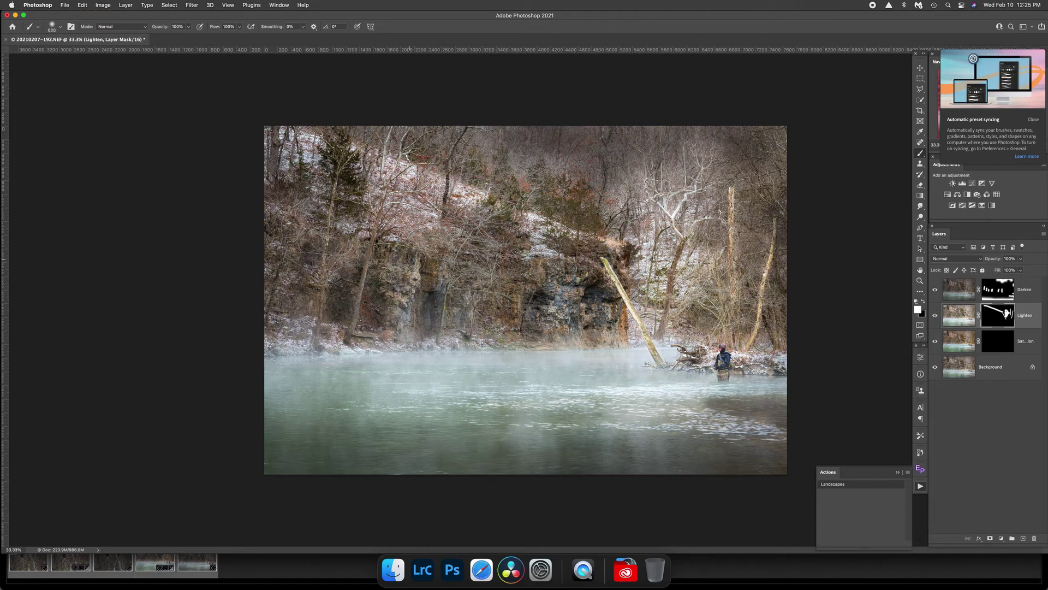
Step: Paint white on the Lighten mask over the rock faces, and over the river mist with a 1100 px brush, comparing with the layer hidden
left_click_drag(411, 257, 397, 331)
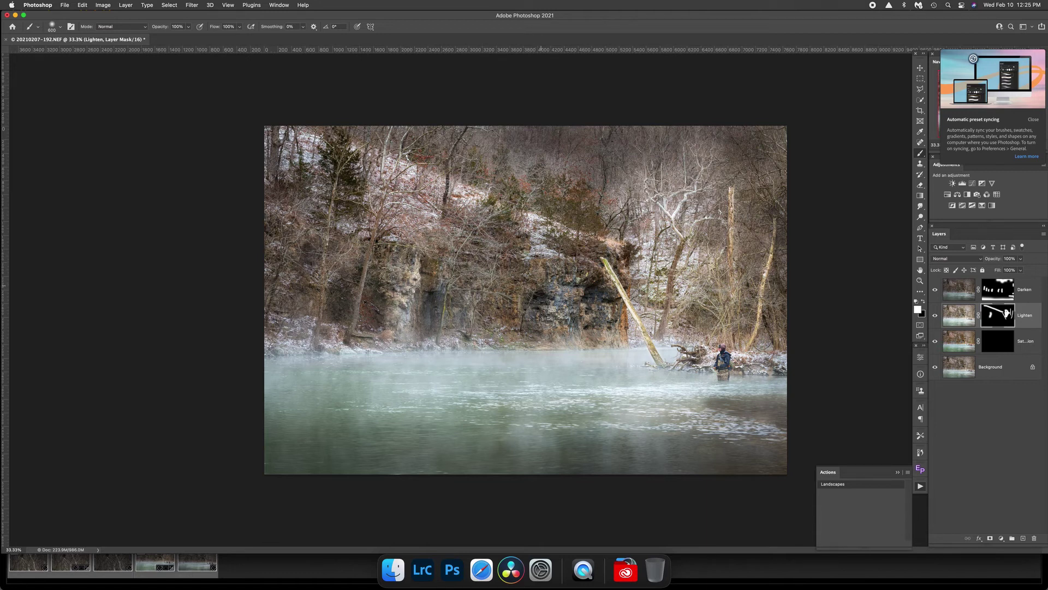
left_click_drag(564, 273, 569, 338)
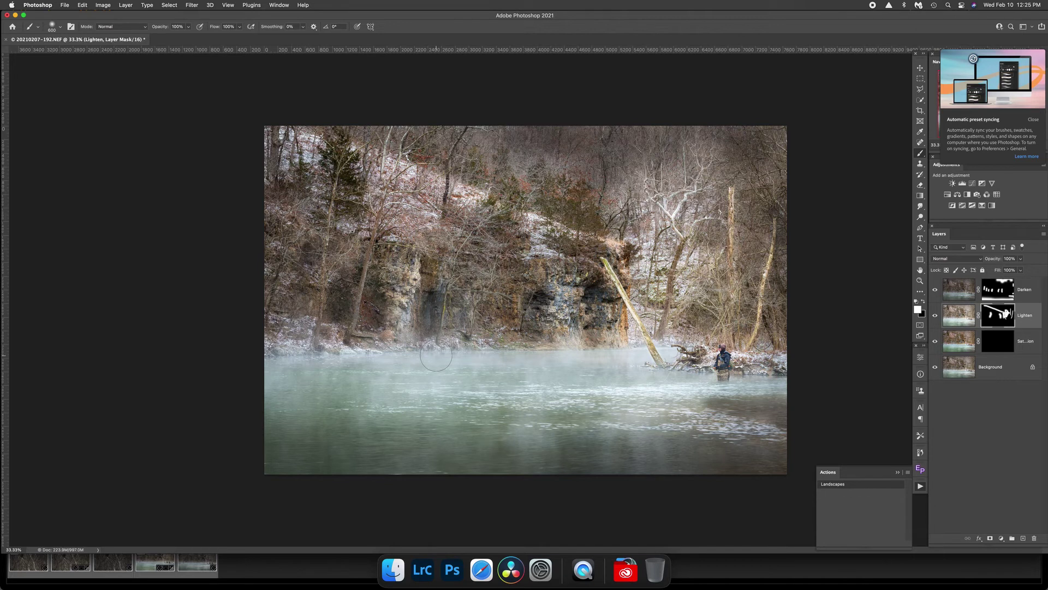
key("bracketright")
key("bracketright")
key("bracketright")
key("bracketright")
key("bracketright")
mouse_move(437, 356)
left_mouse_down()
mouse_move(557, 338)
mouse_move(613, 347)
mouse_move(618, 368)
mouse_move(647, 389)
mouse_move(519, 400)
mouse_move(259, 374)
left_mouse_up()
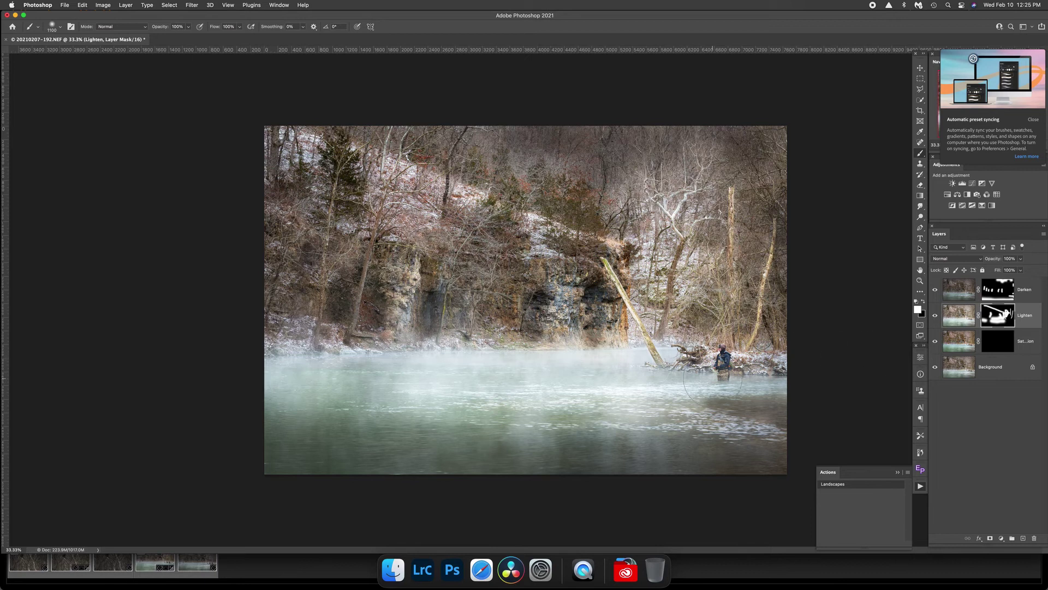
left_click_drag(687, 391, 655, 394)
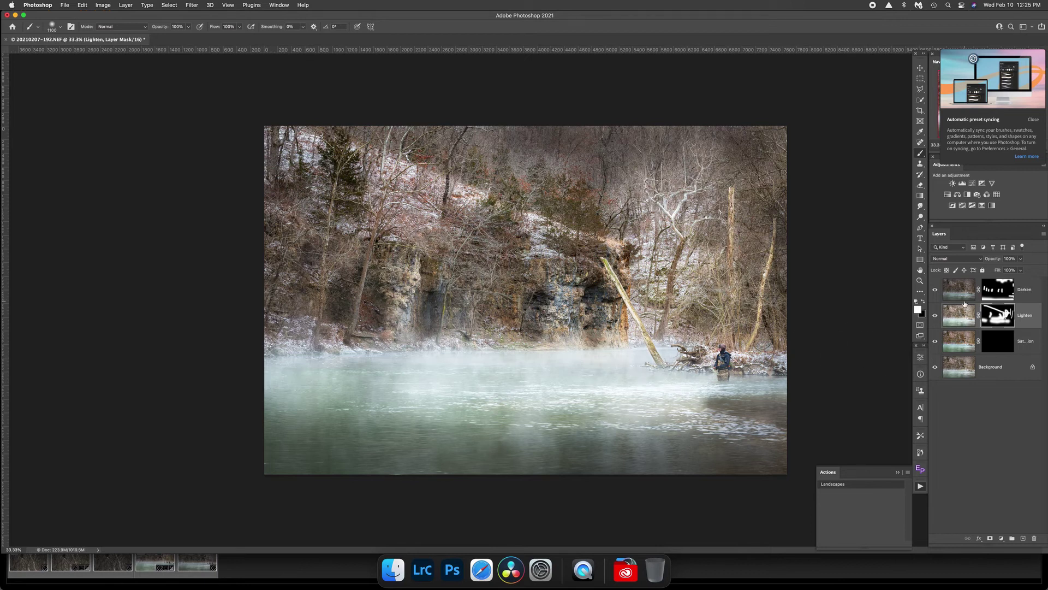
left_click(935, 316)
left_click(935, 315)
left_click(935, 316)
left_click(934, 315)
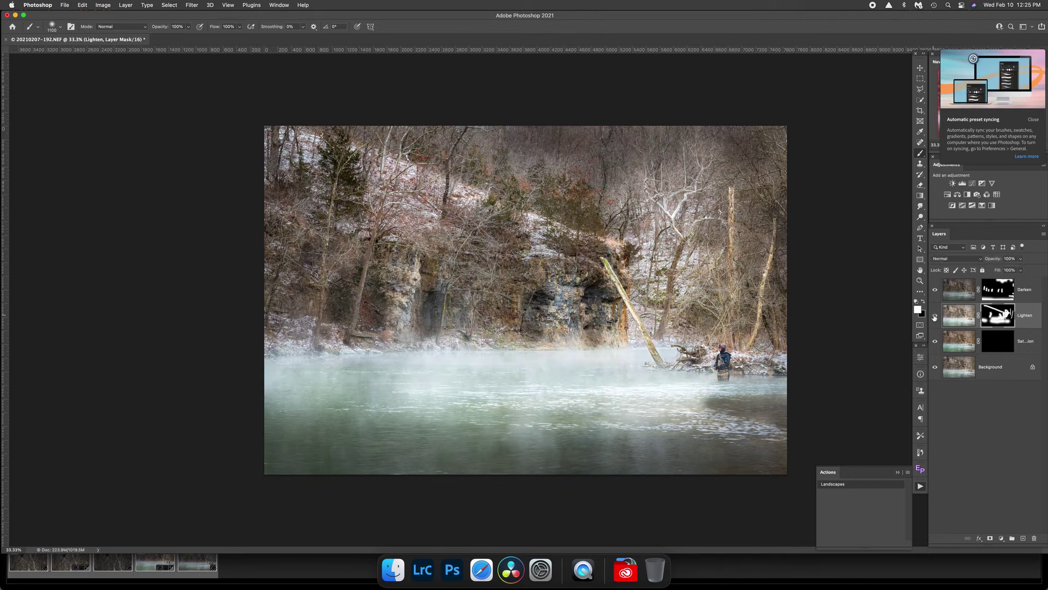
Step: Paint white on the Saturation layer's mask over the rock bluff, the right-hand trees and the angler, and compare with the layer hidden
left_click(1004, 346)
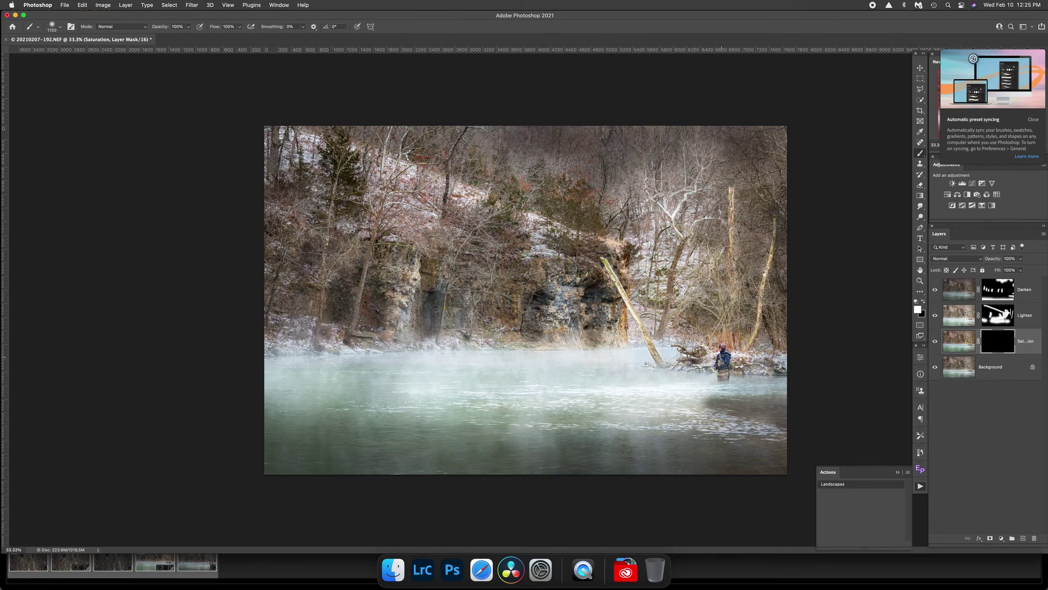
left_click(751, 293)
left_click(935, 342)
left_click(935, 342)
left_click(935, 343)
left_click(935, 343)
Step: Lower the Darken layer's opacity to 52% and compare the photo with the layer hidden and shown
left_click(999, 296)
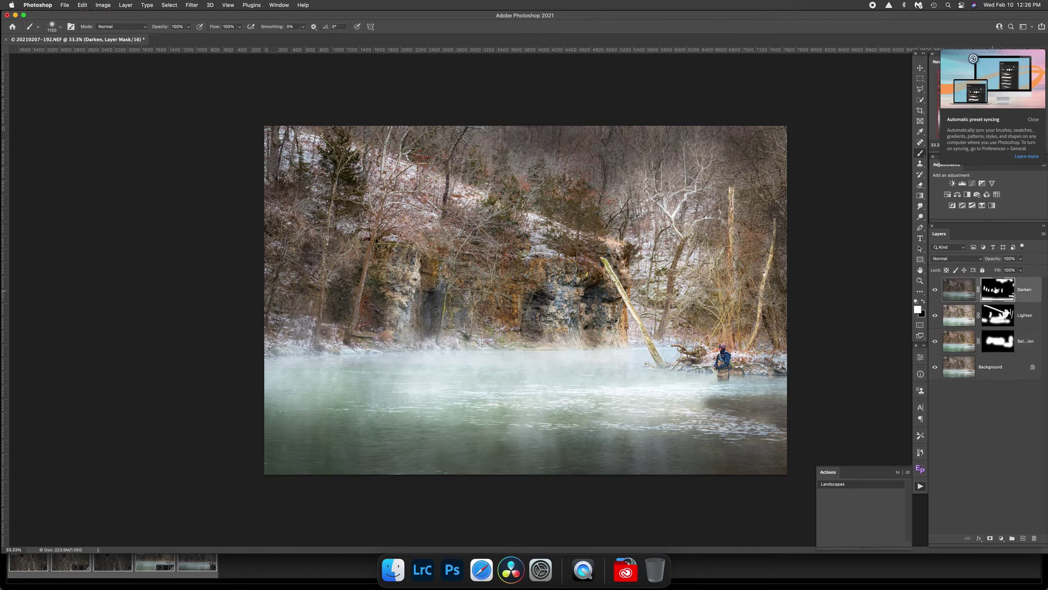
left_click(1020, 260)
left_click(1008, 269)
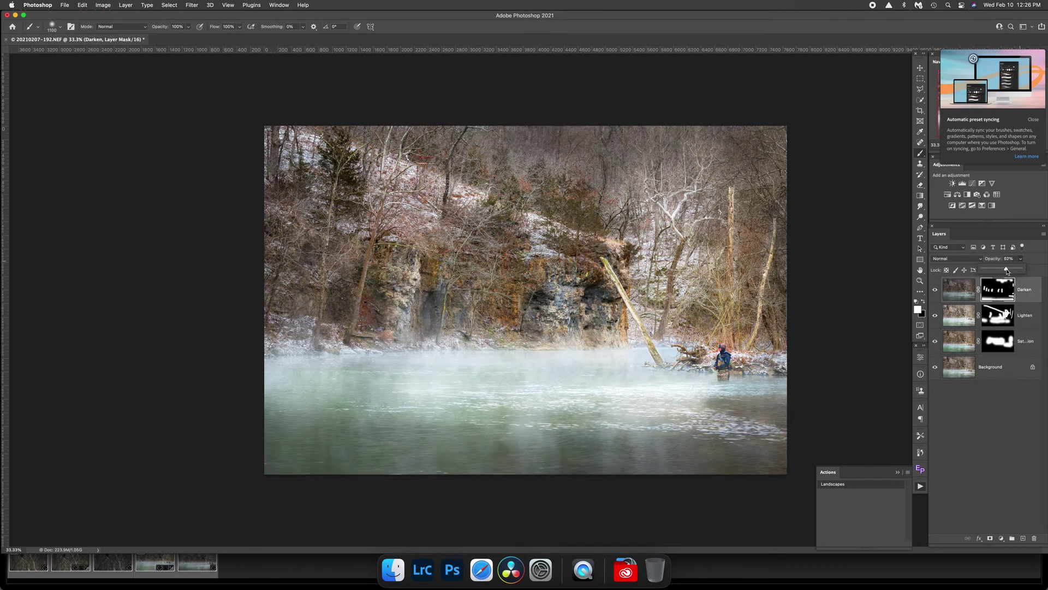
left_click_drag(1007, 271, 1004, 271)
left_click(934, 290)
left_click(934, 291)
left_click(934, 290)
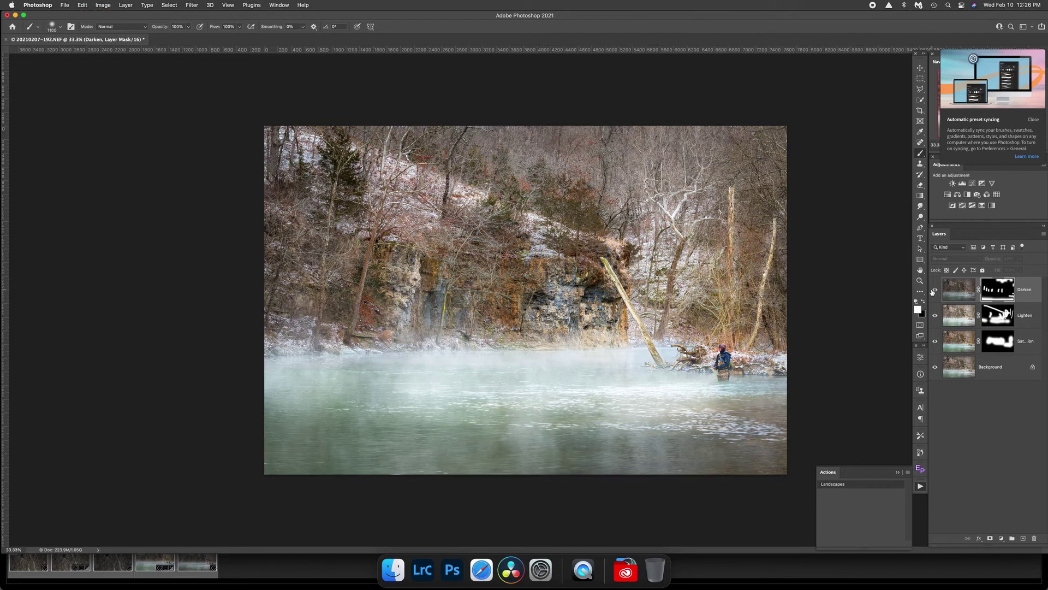
left_click(935, 291)
Step: Feather the Darken layer's mask in Select and Mask
double_click(993, 297)
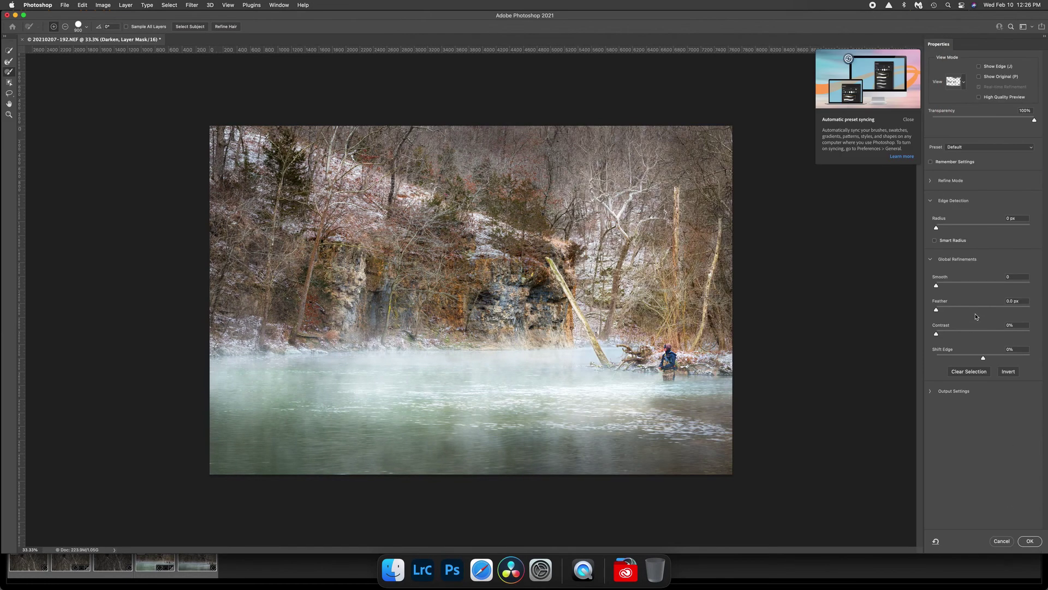
left_click(1008, 309)
left_click_drag(1009, 309, 998, 311)
left_click(1029, 541)
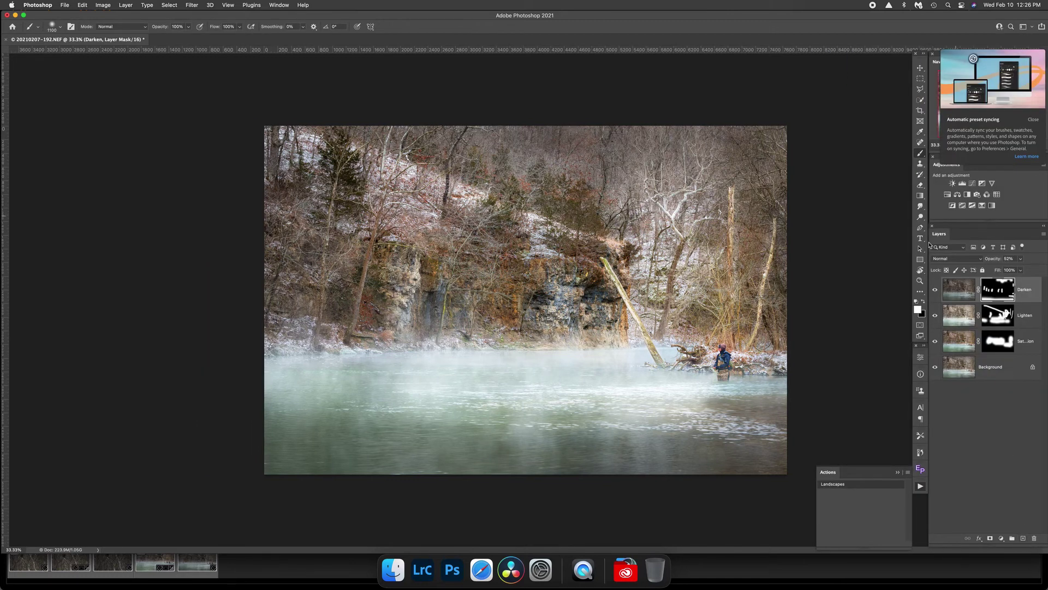
Step: Check the feathered Darken layer's effect and reduce its opacity to 30%
left_click(935, 290)
left_click(936, 290)
left_click(935, 291)
left_click(1019, 260)
left_click_drag(1019, 264, 1013, 268)
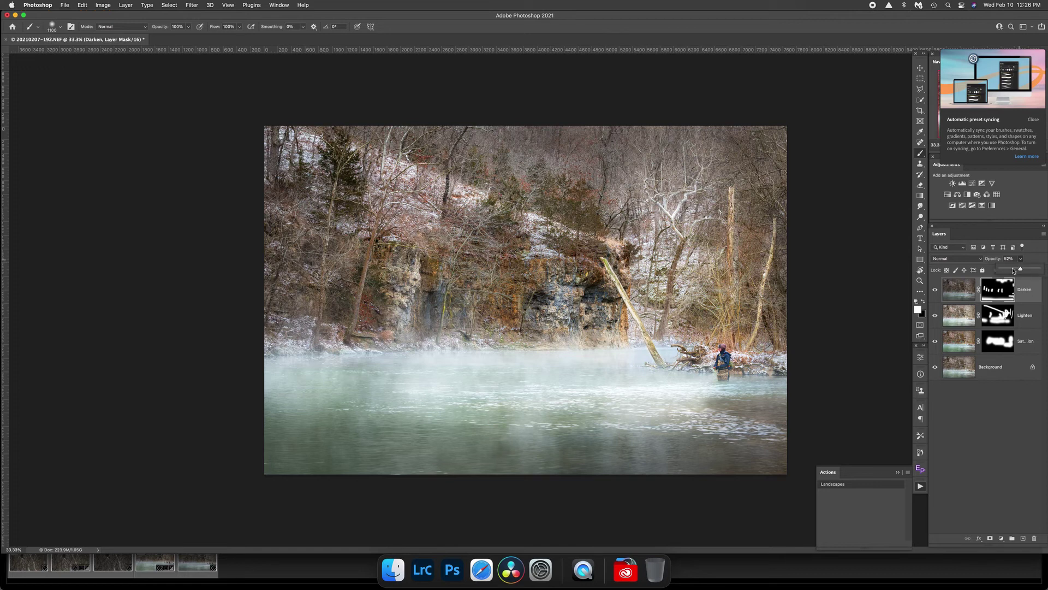
left_click(941, 292)
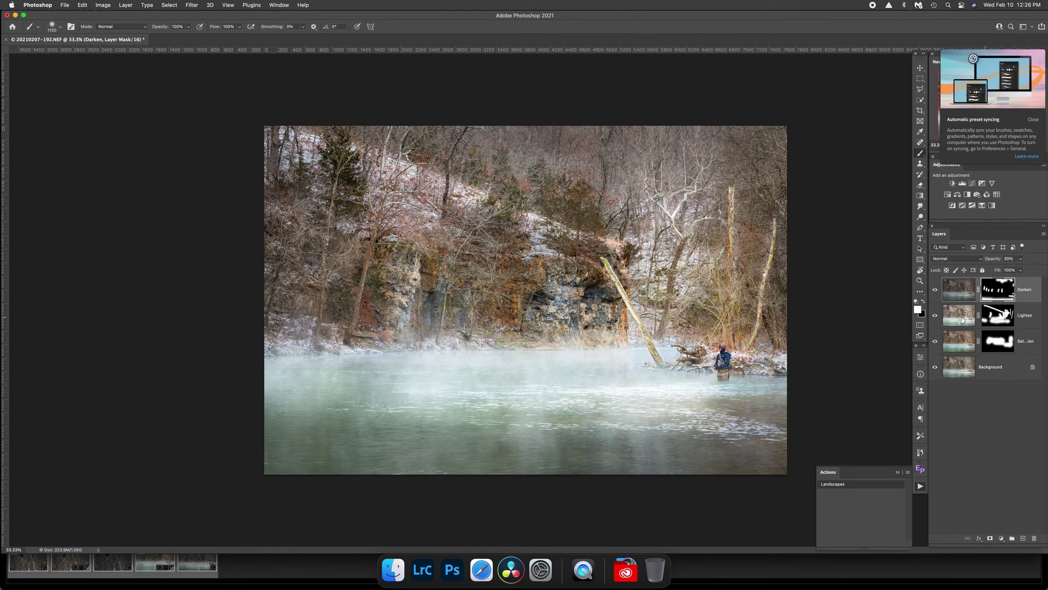
Step: Feather the Lighten layer's mask in Select and Mask
left_click(937, 316)
left_click(936, 316)
left_click(997, 315)
key("super+alt+r")
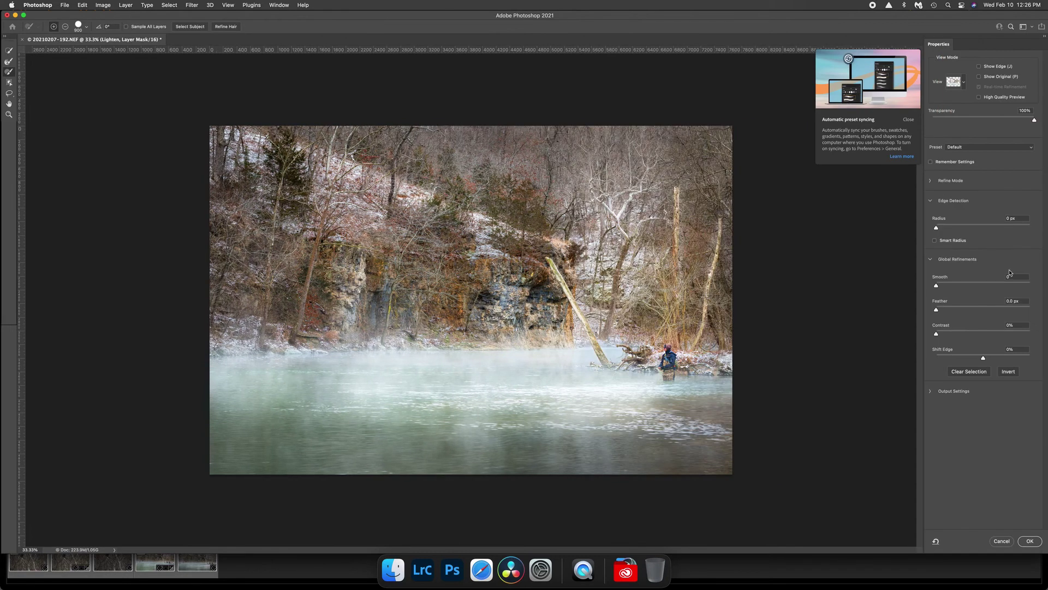
left_click(1014, 307)
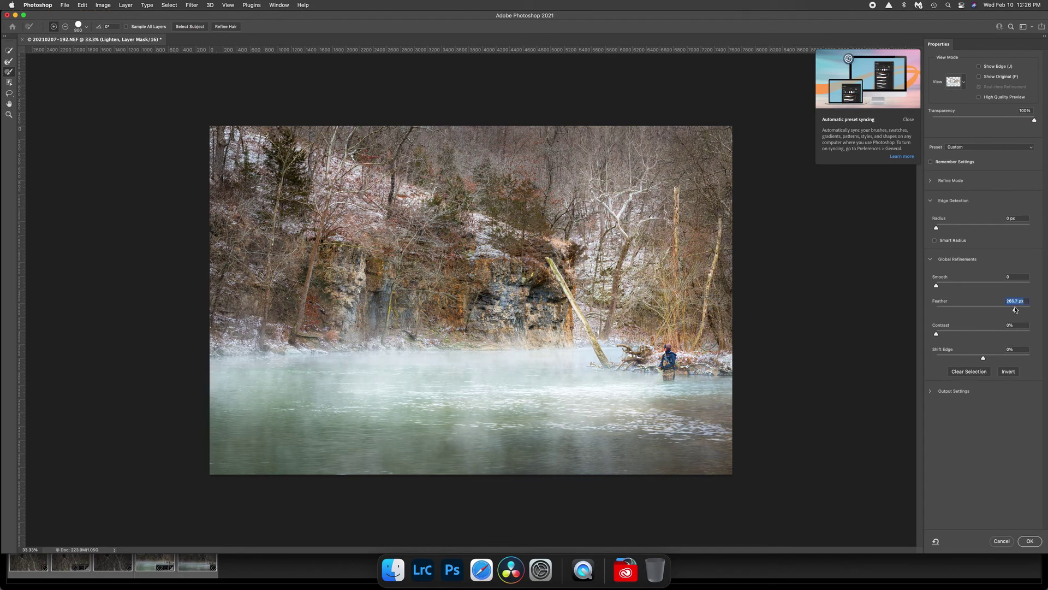
left_click_drag(1015, 309, 1005, 310)
left_click(1031, 541)
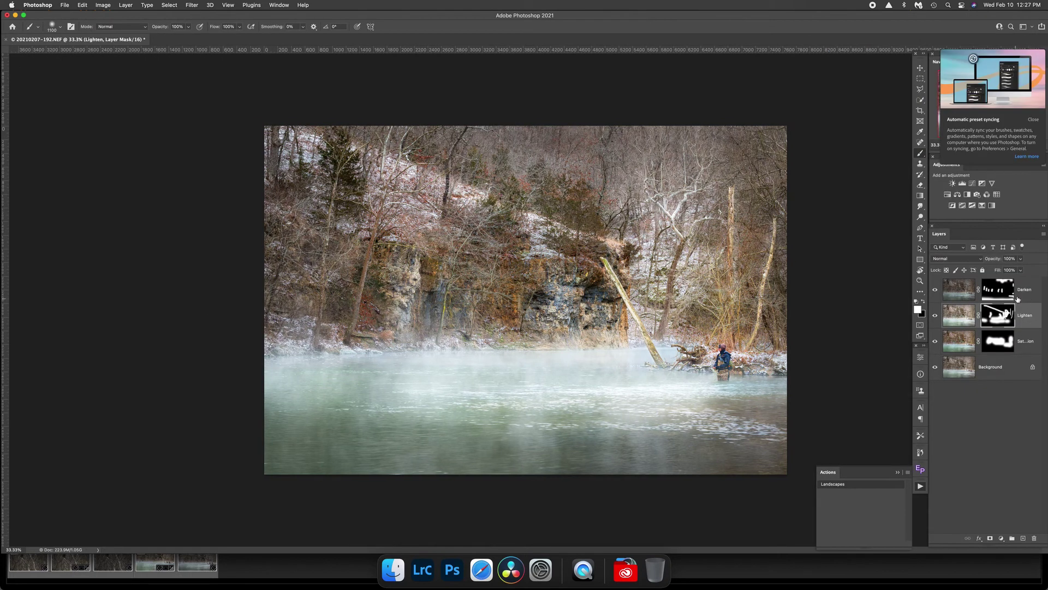
Step: Lower the Lighten layer's opacity to about 42%, comparing the photo with the layer hidden and shown
left_click_drag(1022, 260, 1002, 268)
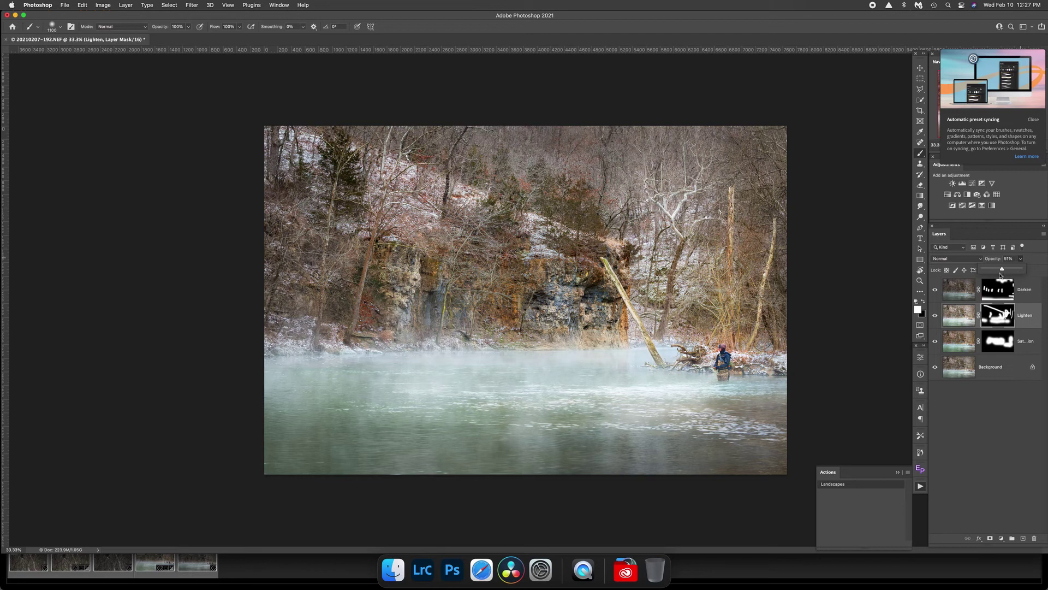
left_click(935, 321)
left_click(936, 321)
left_click(936, 321)
left_click(936, 320)
left_click(936, 321)
left_click_drag(1020, 259, 1018, 272)
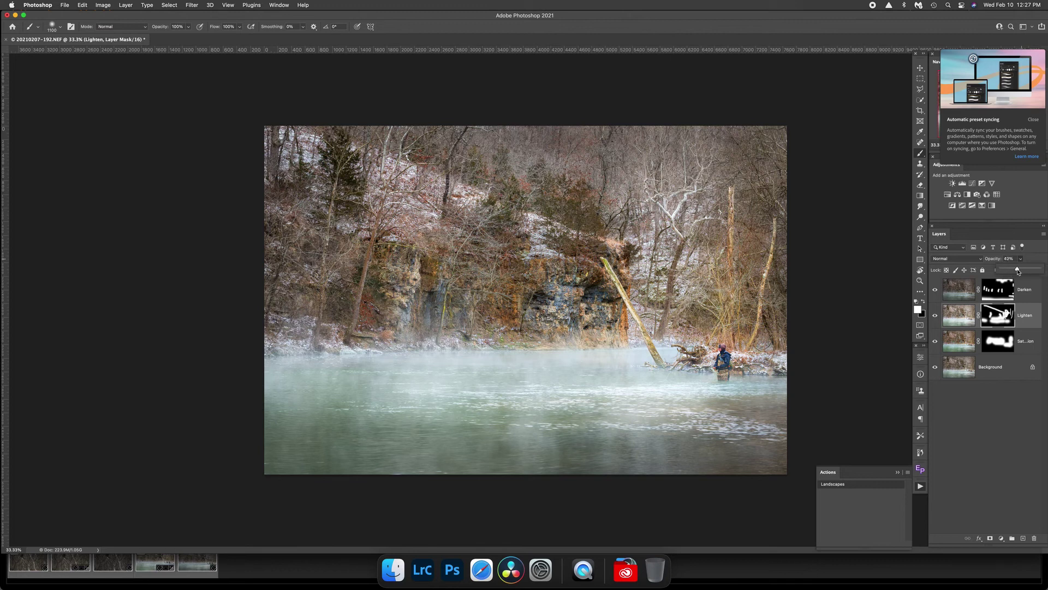
left_click(937, 318)
left_click(937, 318)
Step: Lower the Saturation layer's opacity to 43% and compare the photo with the layer hidden and shown
left_click(986, 348)
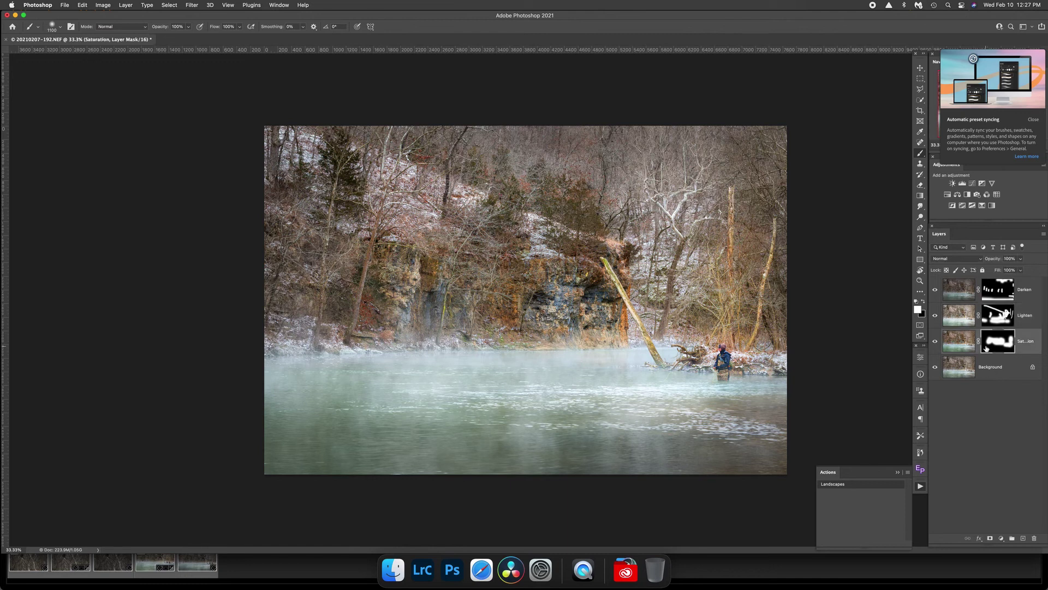
left_click(935, 341)
left_click(936, 341)
left_click_drag(1021, 259, 1000, 272)
left_click(936, 341)
left_click(936, 344)
left_click(935, 343)
left_click(936, 344)
Step: Raise the edge smoothing of the Saturation layer's mask in Select and Mask
double_click(989, 347)
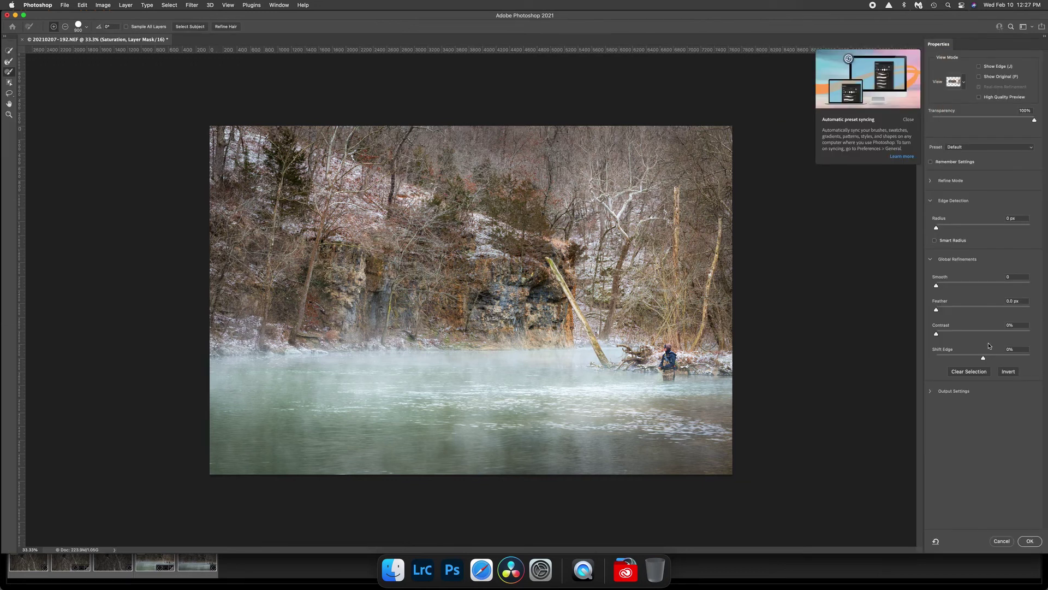
left_click_drag(1020, 286, 1030, 285)
left_click(1029, 541)
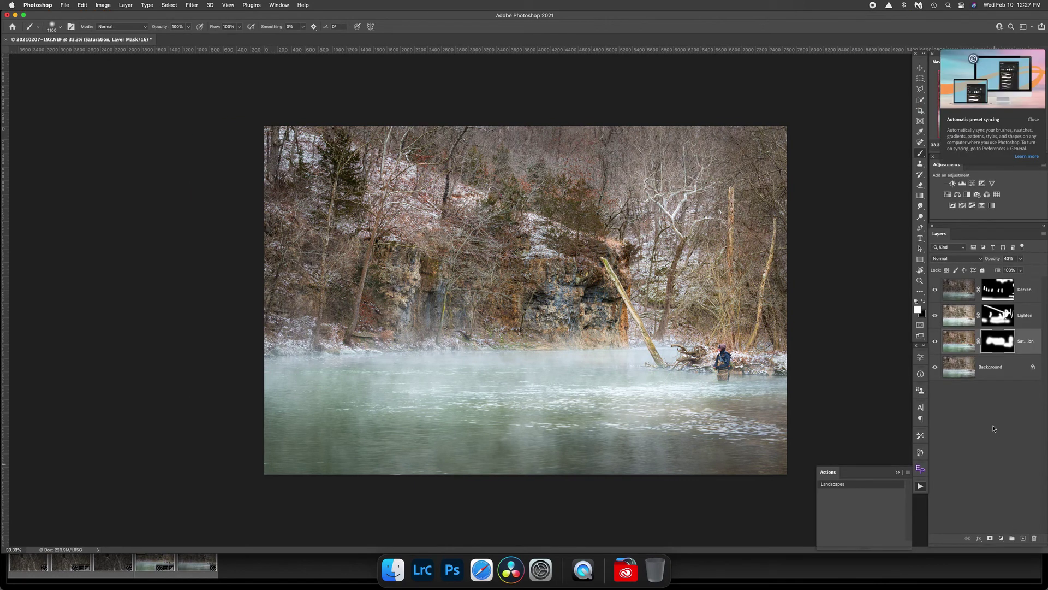
Step: Check the masked layers by hiding and showing them, and flatten the image into one background layer
left_click(936, 291)
left_click(935, 317)
left_click(936, 317)
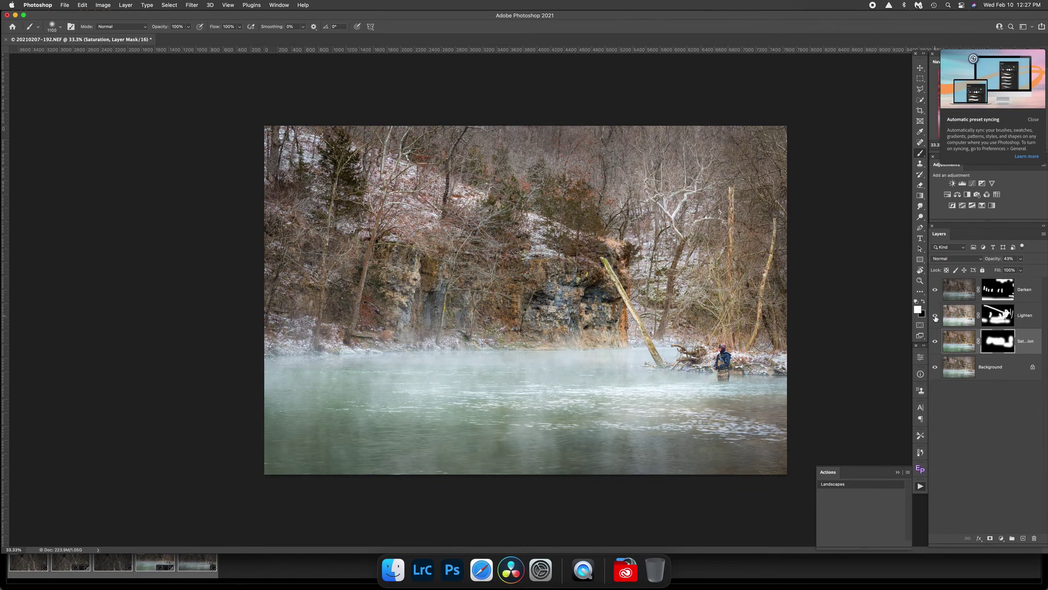
left_click(935, 342)
left_click(935, 342)
right_click(1012, 376)
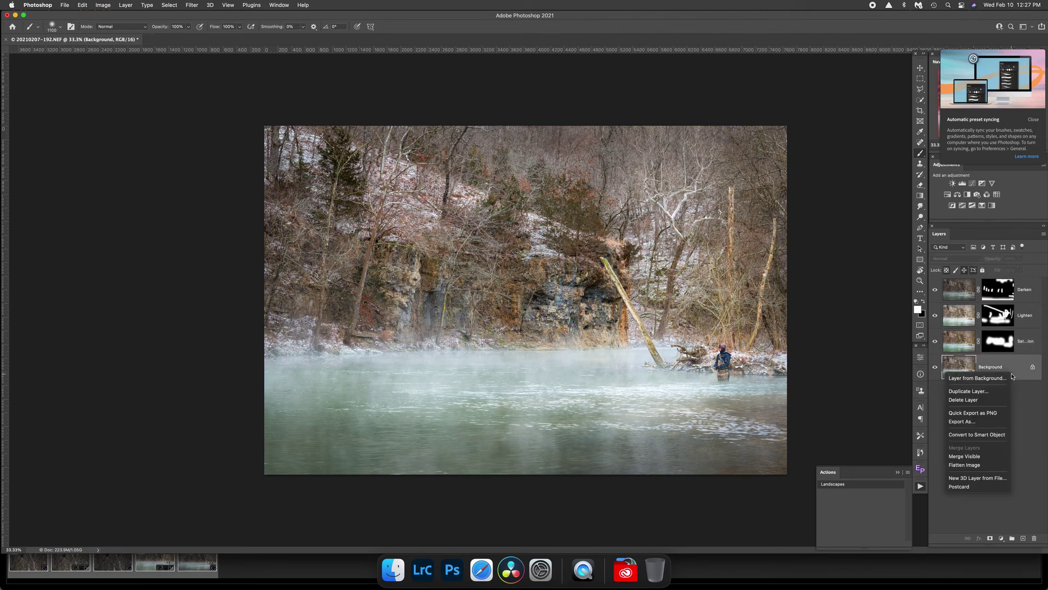
left_click(996, 466)
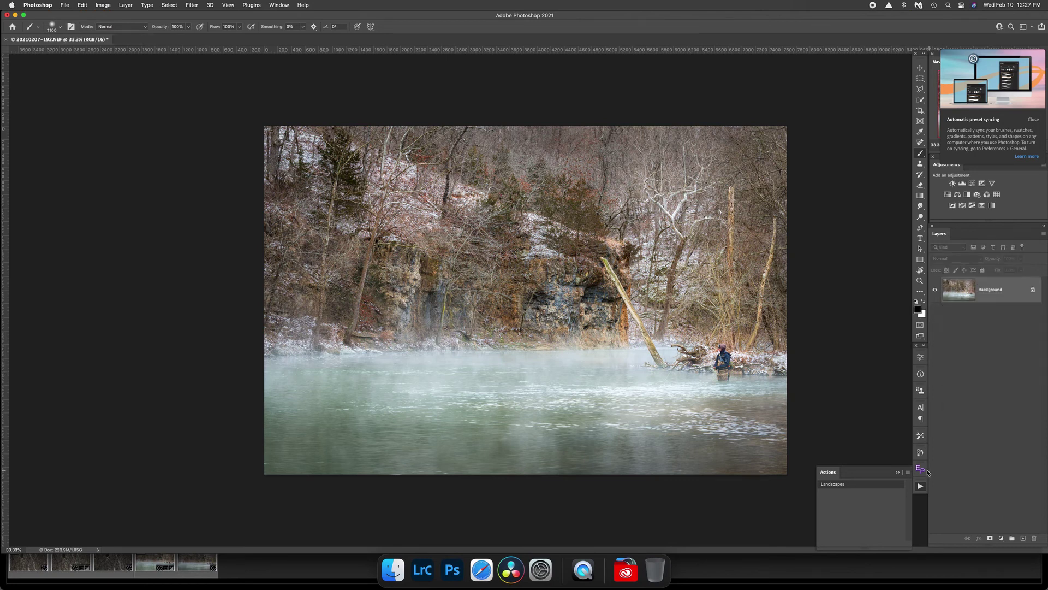
Step: Run Detail Enhance from Easy Panel 2.0 and compare the photo with the Detail Enhancer layer hidden and shown
left_click(926, 472)
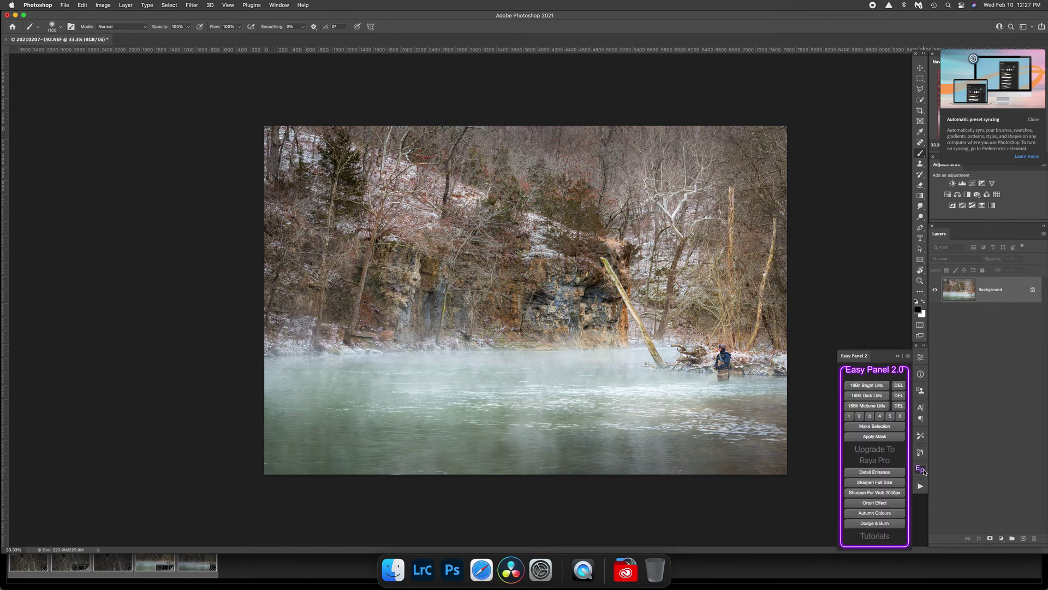
left_click(872, 472)
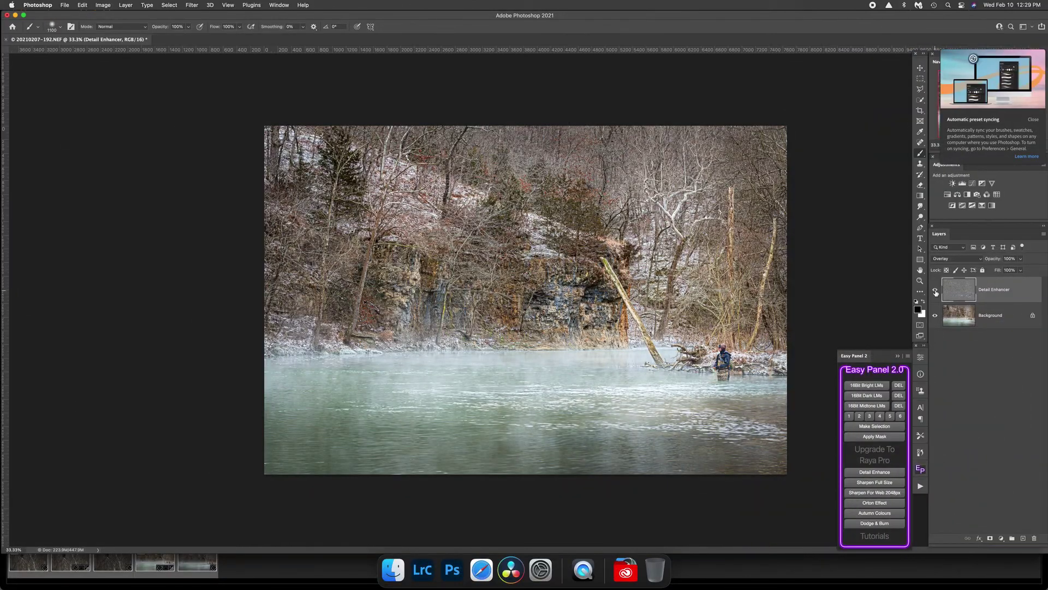
left_click(936, 292)
left_click(936, 292)
left_click(936, 292)
left_click(935, 292)
Step: Try the Detail Enhancer layer's opacity at 20% and at higher values, and bring it back down to a low opacity
left_click(1021, 260)
left_click_drag(995, 271, 990, 272)
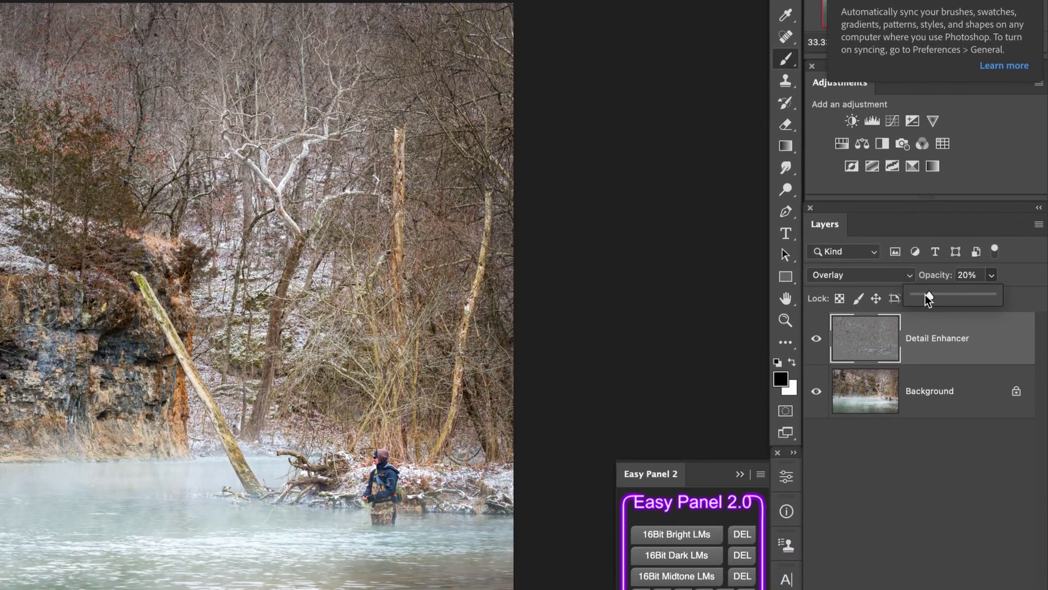
left_click_drag(927, 293, 1016, 293)
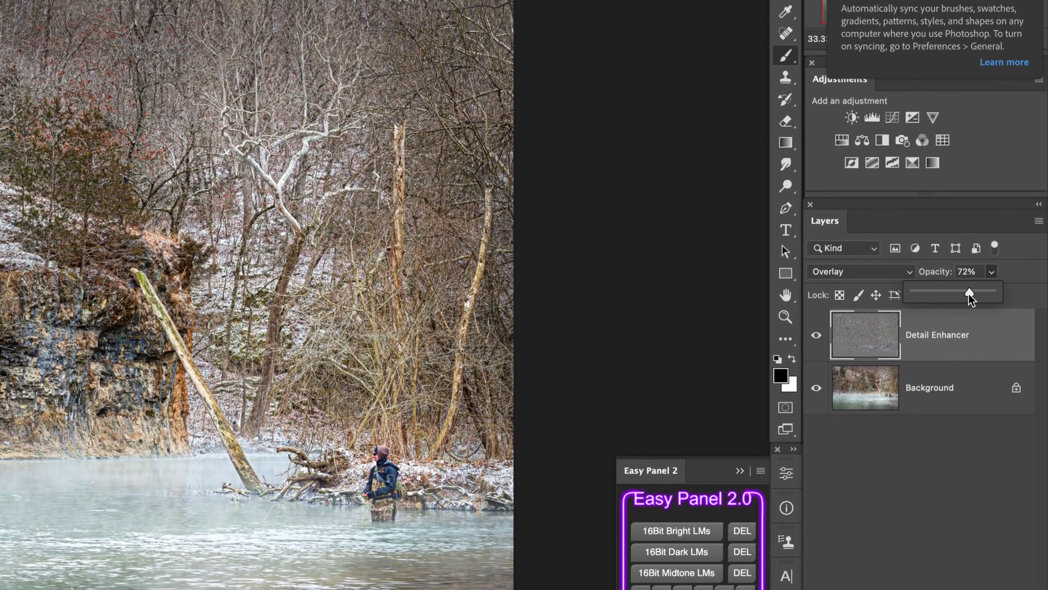
left_click_drag(938, 293, 931, 294)
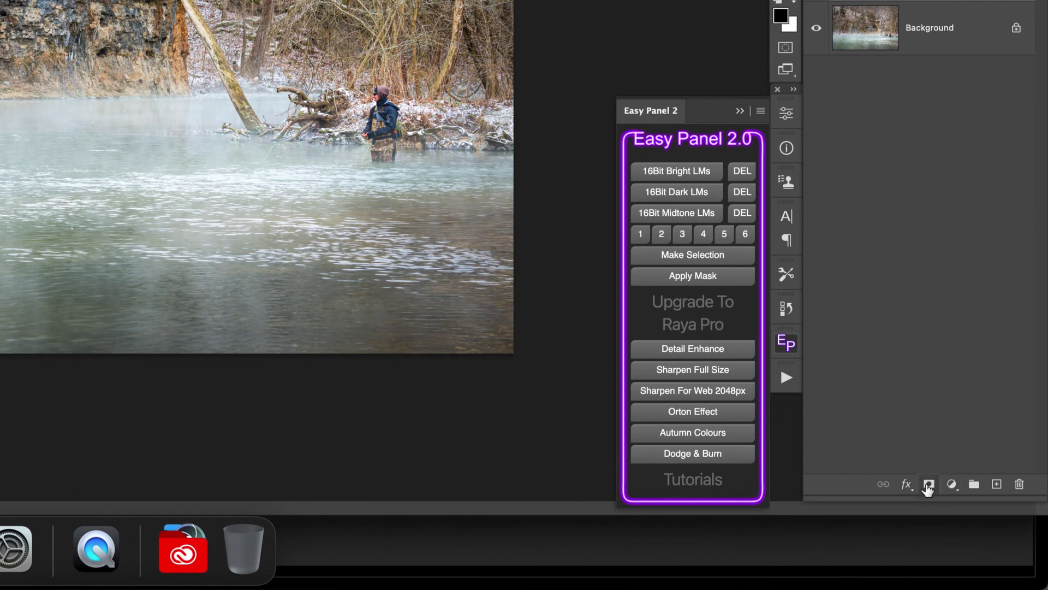
Step: Add a black mask to the Detail Enhancer layer and paint white over the fisherman, the rock bluff and the surrounding trees
left_click(928, 484, "alt")
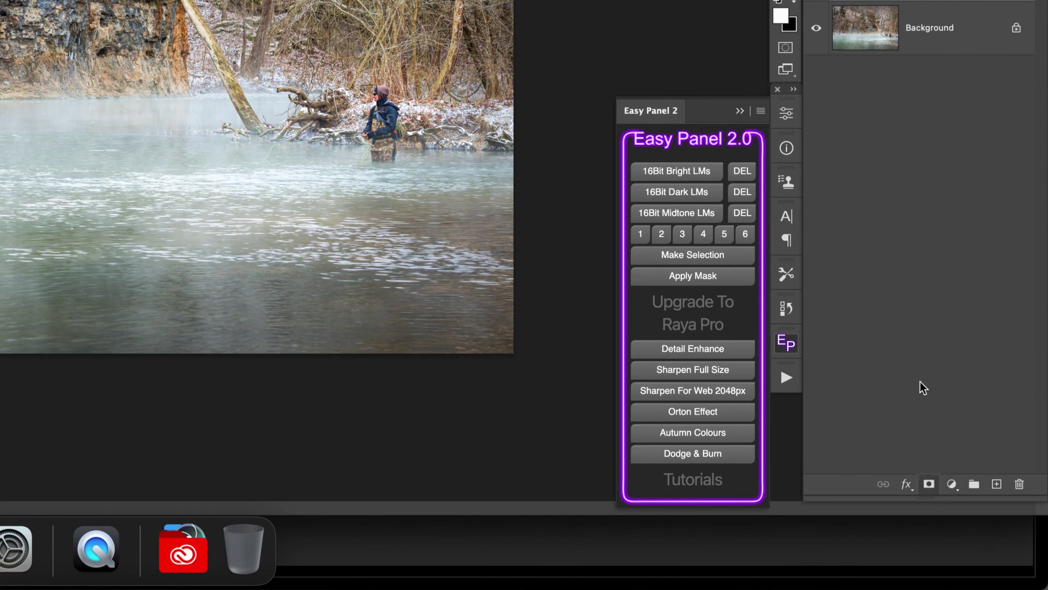
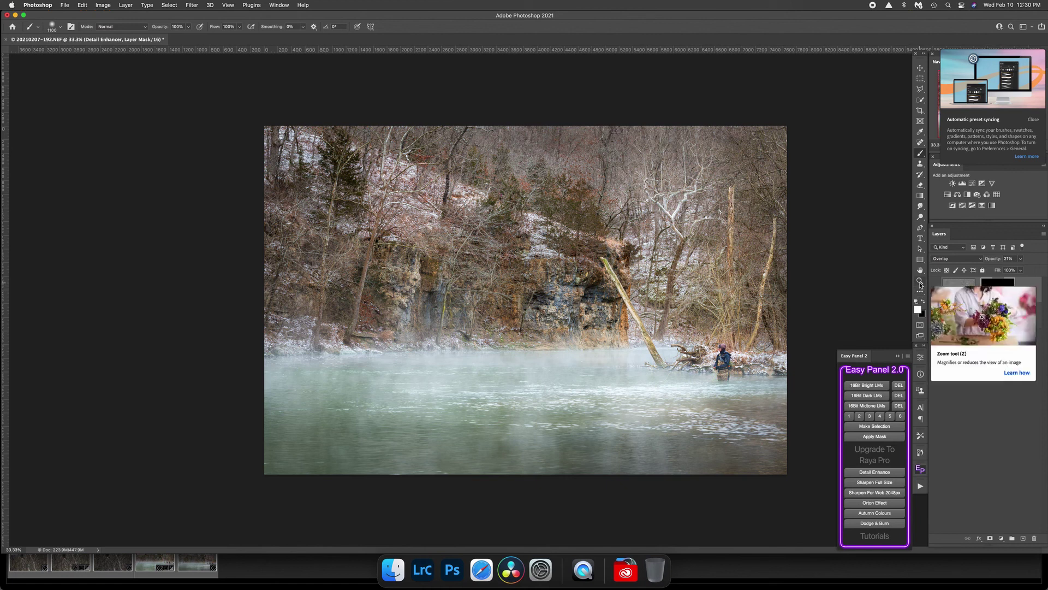
mouse_move(710, 377)
left_mouse_down()
mouse_move(763, 365)
mouse_move(663, 372)
left_mouse_up()
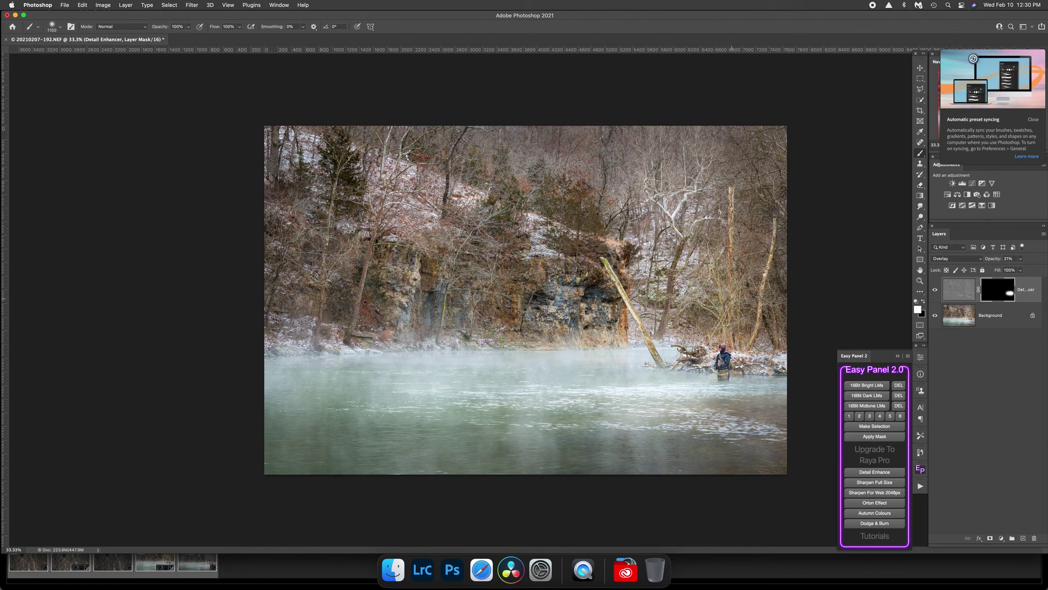
mouse_move(748, 374)
left_mouse_down()
mouse_move(655, 377)
mouse_move(618, 292)
left_mouse_up()
left_click_drag(536, 224, 471, 220)
left_click_drag(653, 309, 677, 314)
left_click_drag(763, 205, 710, 305)
Step: View the Detail Enhancer layer's mask on its own, paint the gaps in its white area white, and return to the photo
left_click(985, 294, "alt")
mouse_move(490, 282)
left_mouse_down()
mouse_move(501, 258)
mouse_move(545, 246)
mouse_move(584, 275)
mouse_move(528, 245)
mouse_move(456, 259)
mouse_move(624, 281)
mouse_move(687, 322)
mouse_move(646, 304)
left_mouse_up()
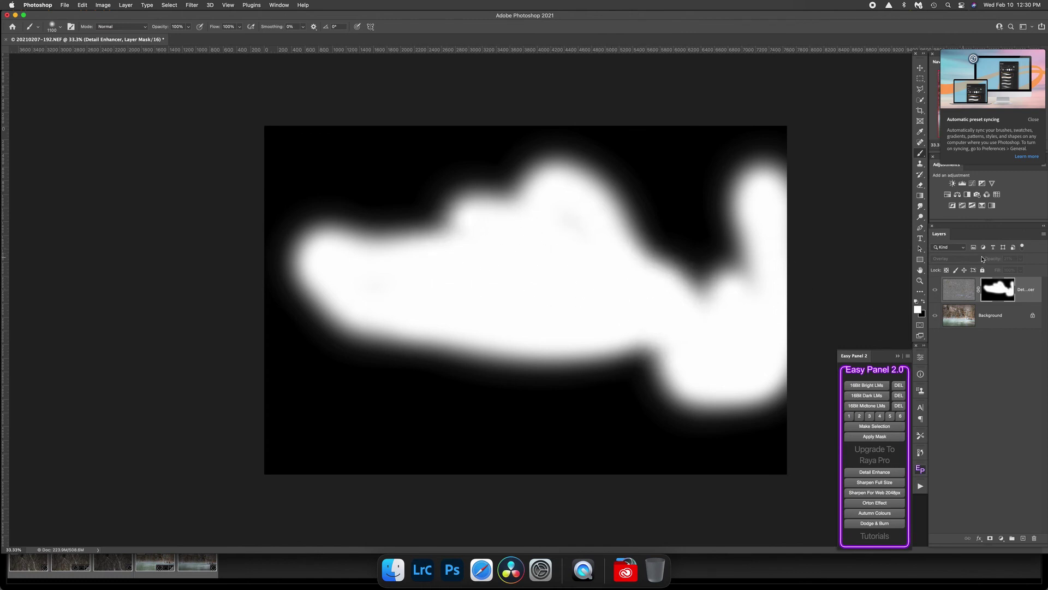
left_click(953, 321)
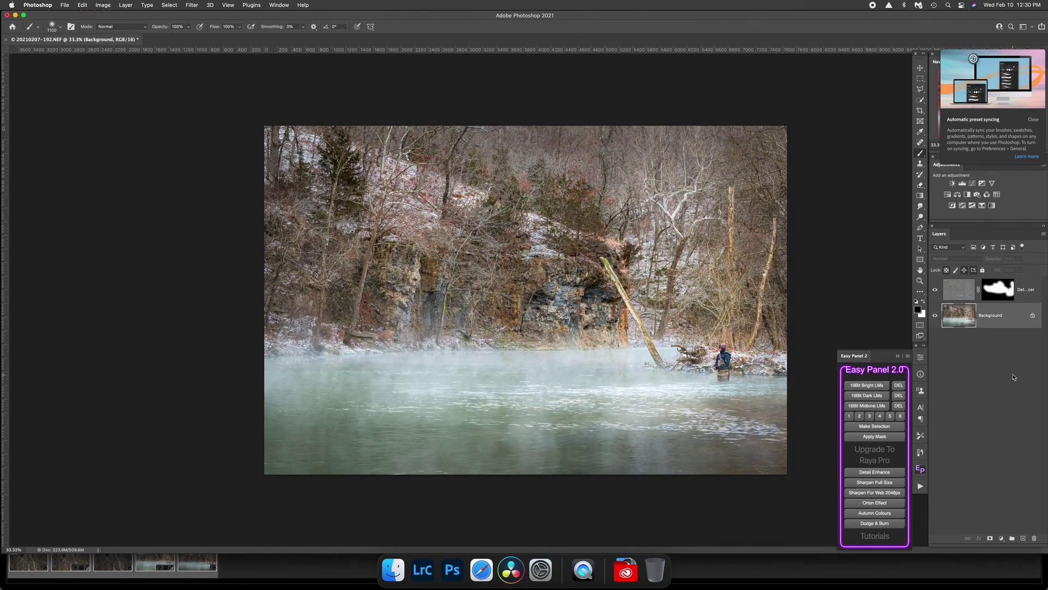
left_click(1006, 296)
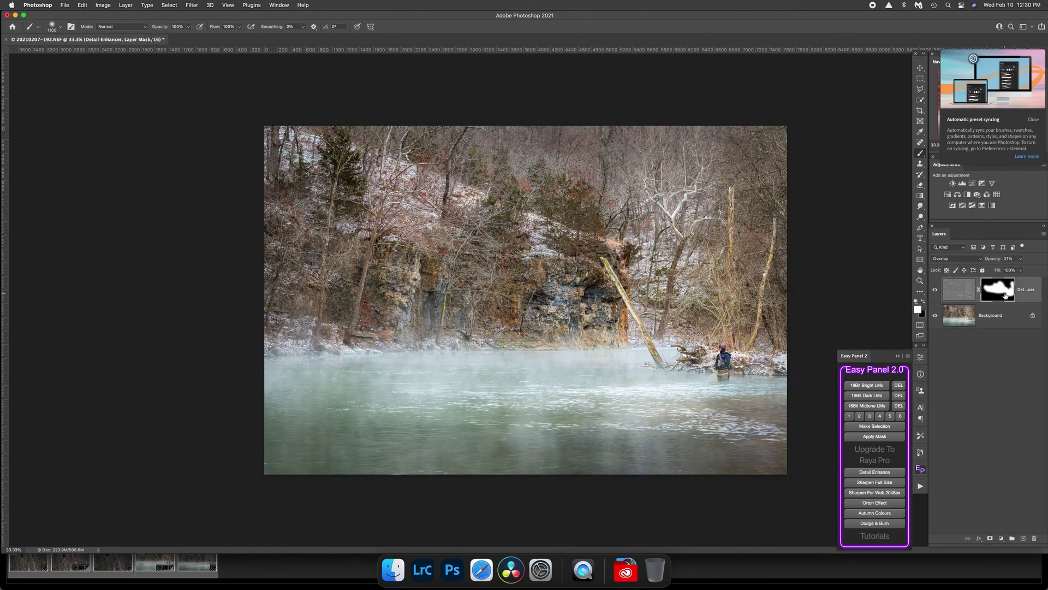
Step: Soften the edges of the Detail Enhancer layer's mask in Select and Mask with Smooth at 100 and a high Feather
key("super+alt+r")
left_click(1005, 310)
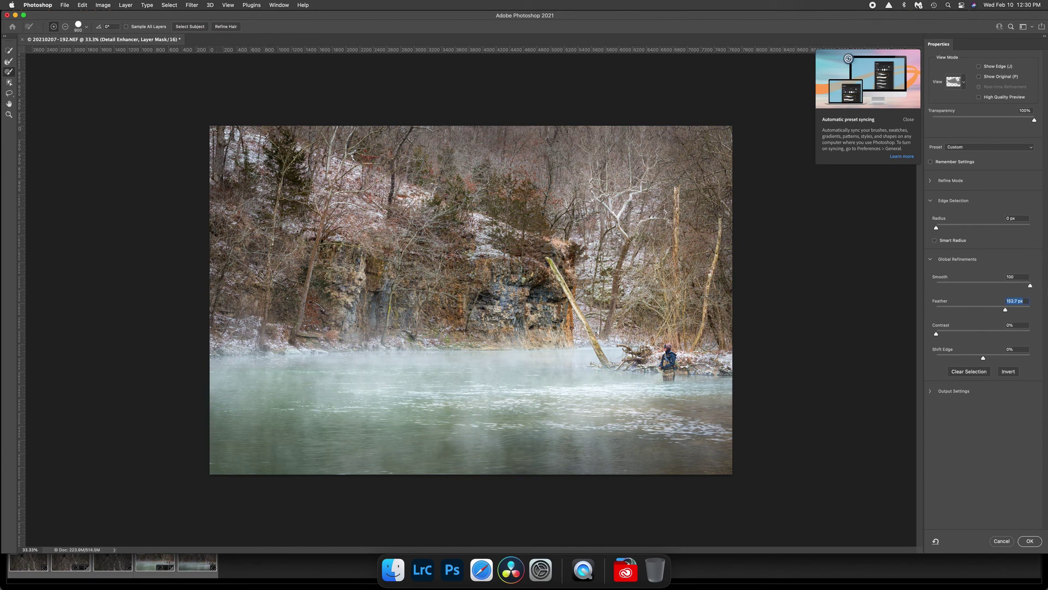
key("shift+Tab")
left_click(1031, 541)
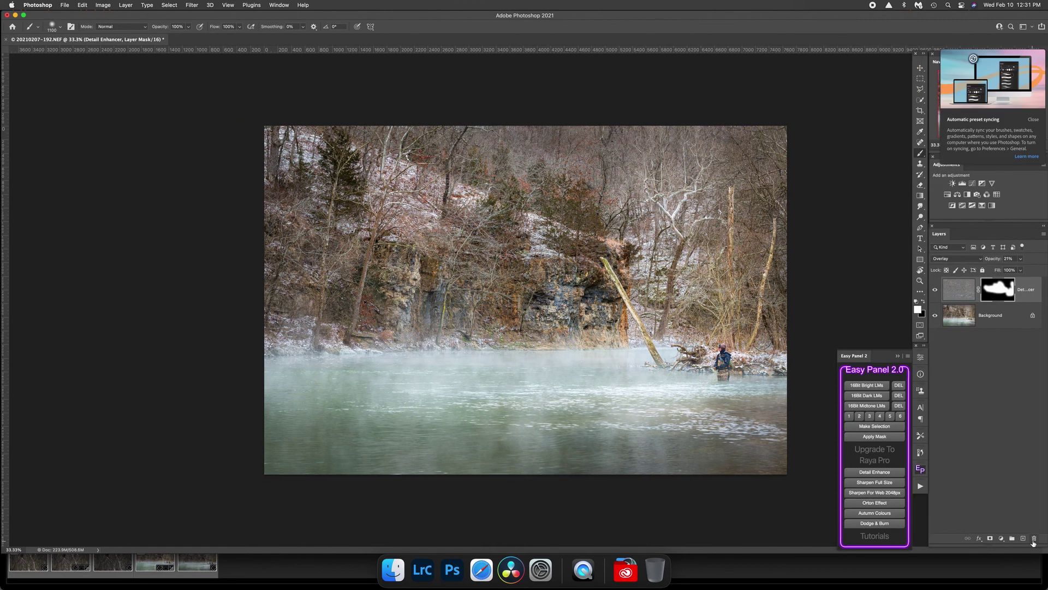
Step: Flatten the image into one background layer and save it
right_click(1010, 321)
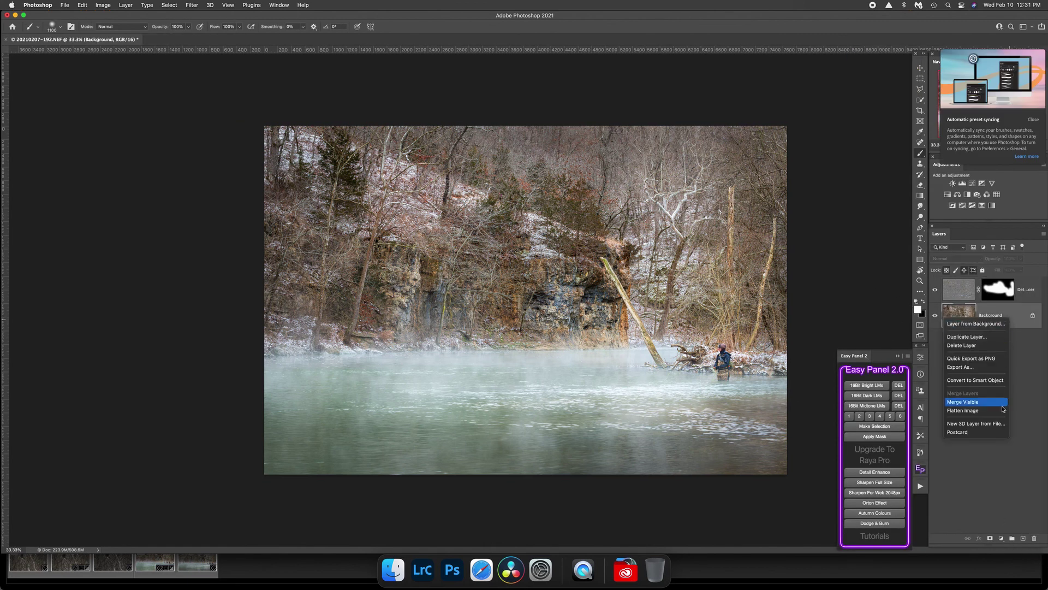
left_click(969, 416)
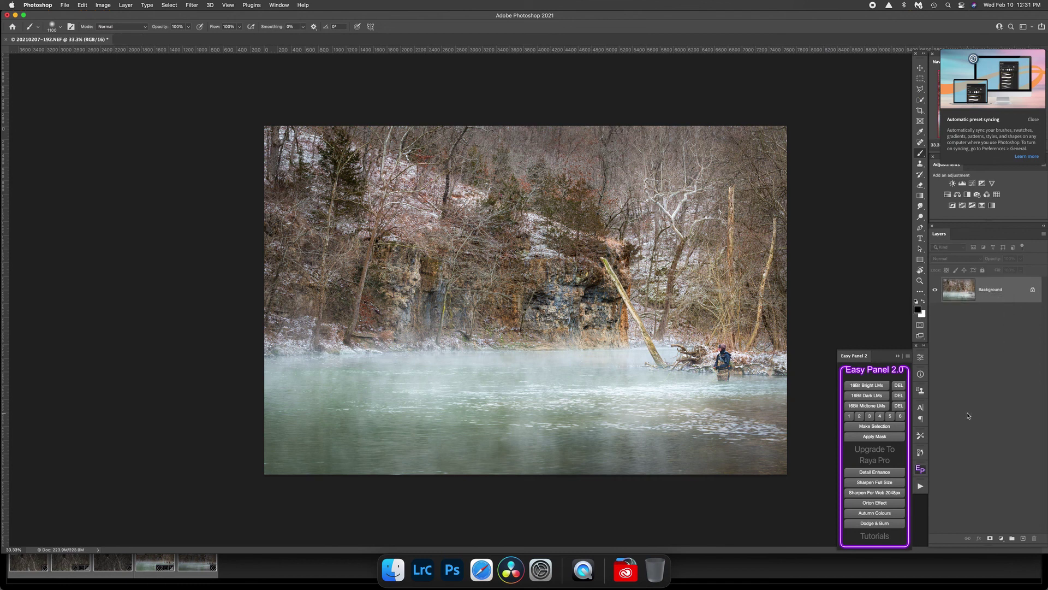
key("super+s")
Step: Close the river photo and quit Photoshop to return to Lightroom
key("super+w")
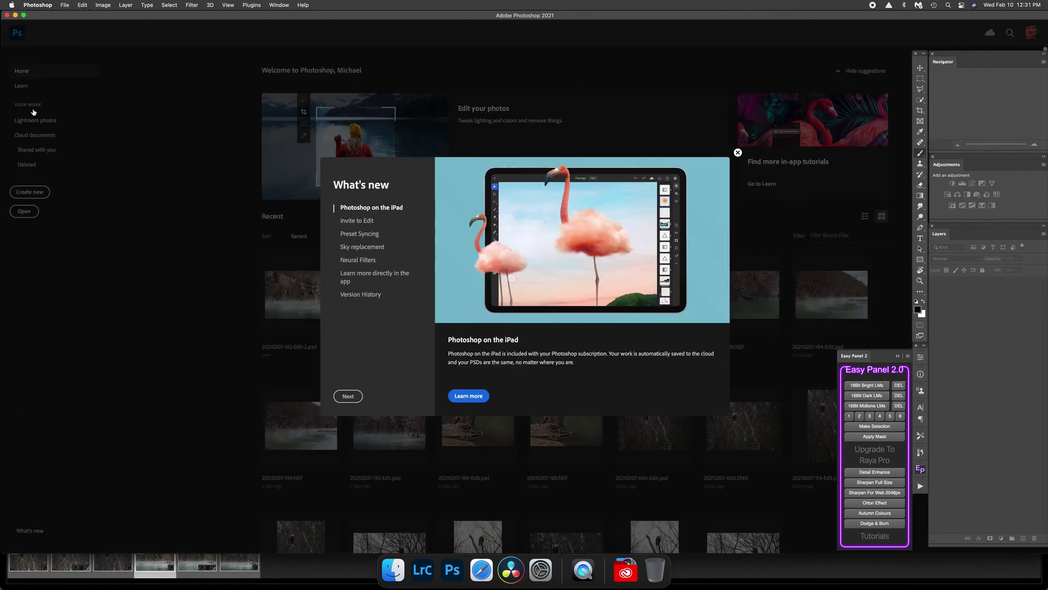
left_click(42, 9)
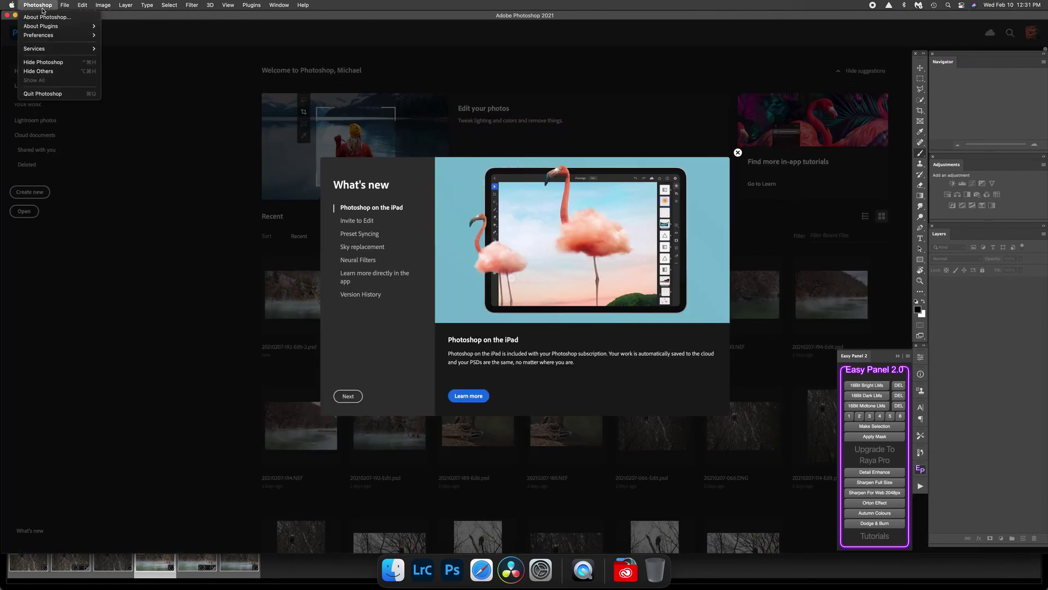
left_click(59, 97)
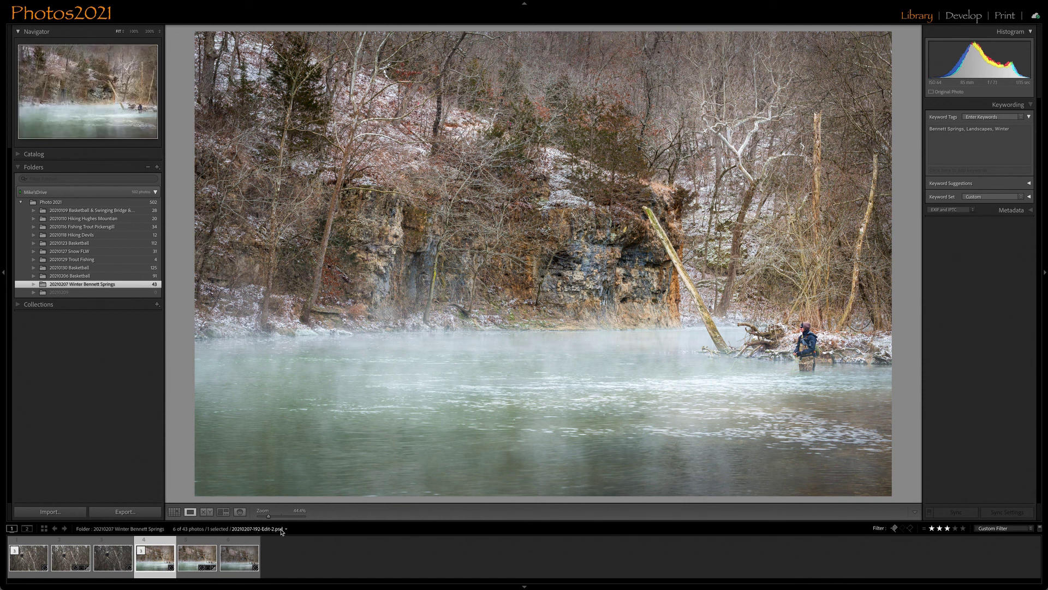
left_click(195, 564)
key("Left")
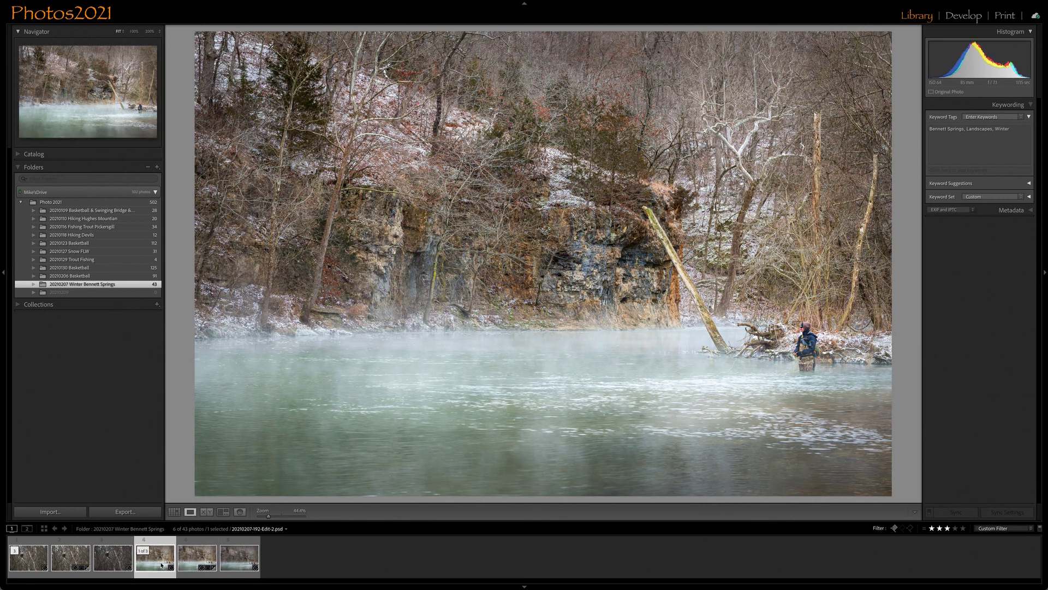
left_click(200, 564)
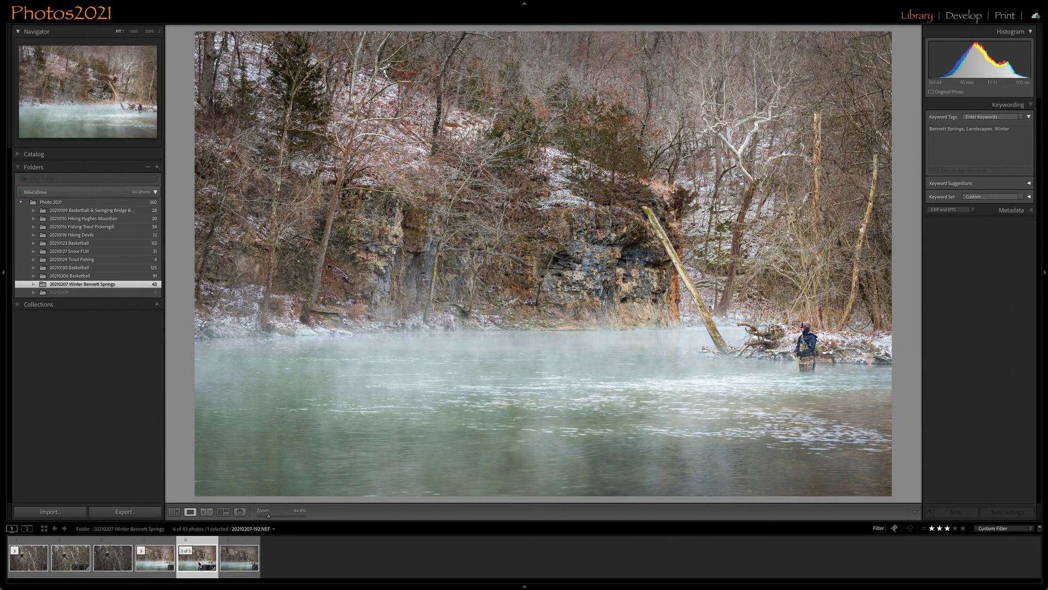
left_click(167, 564)
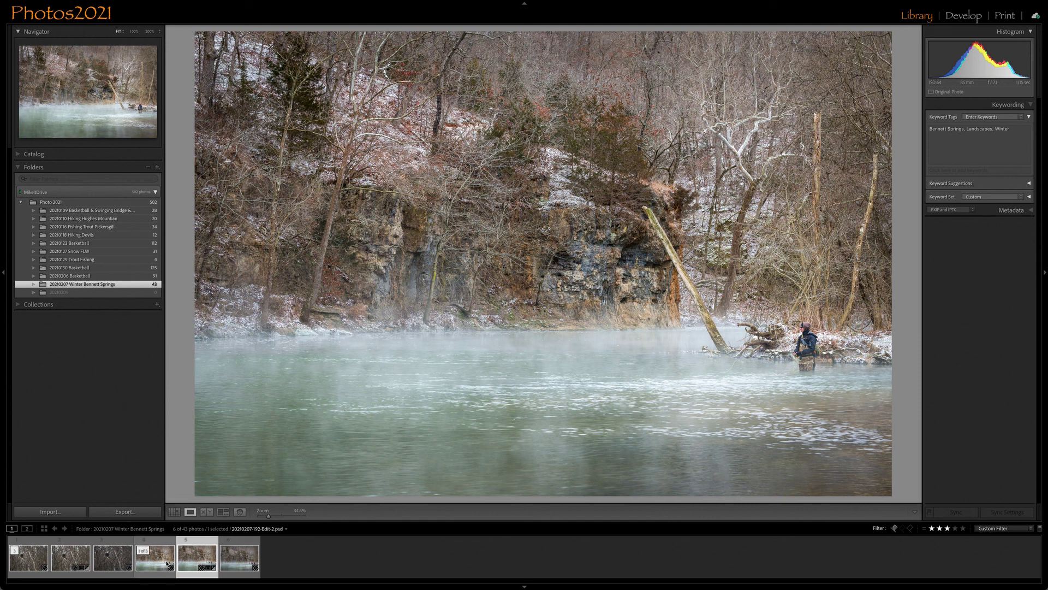
left_click(167, 564)
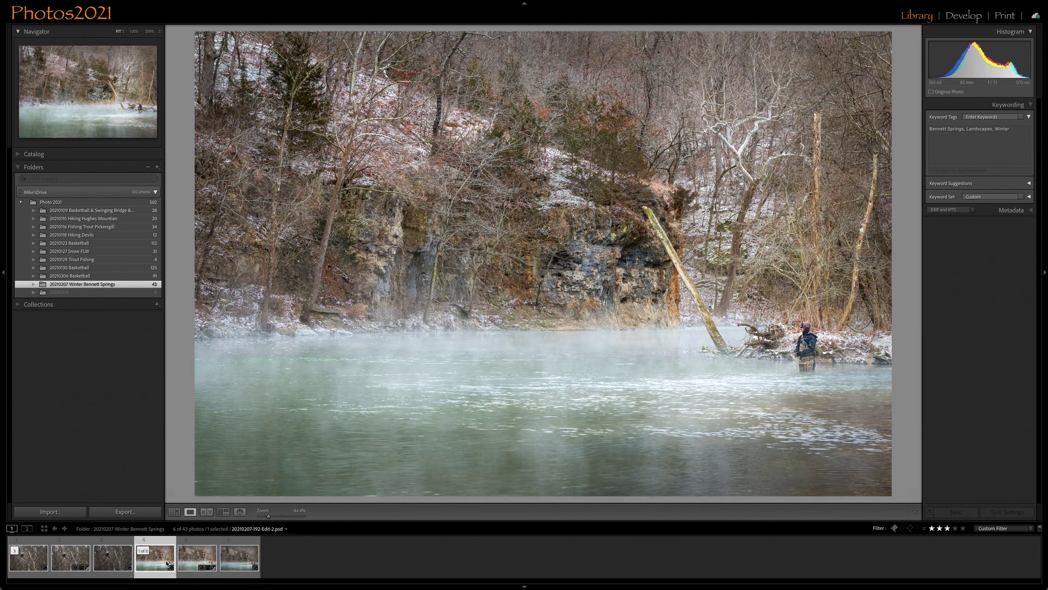
left_click(212, 565)
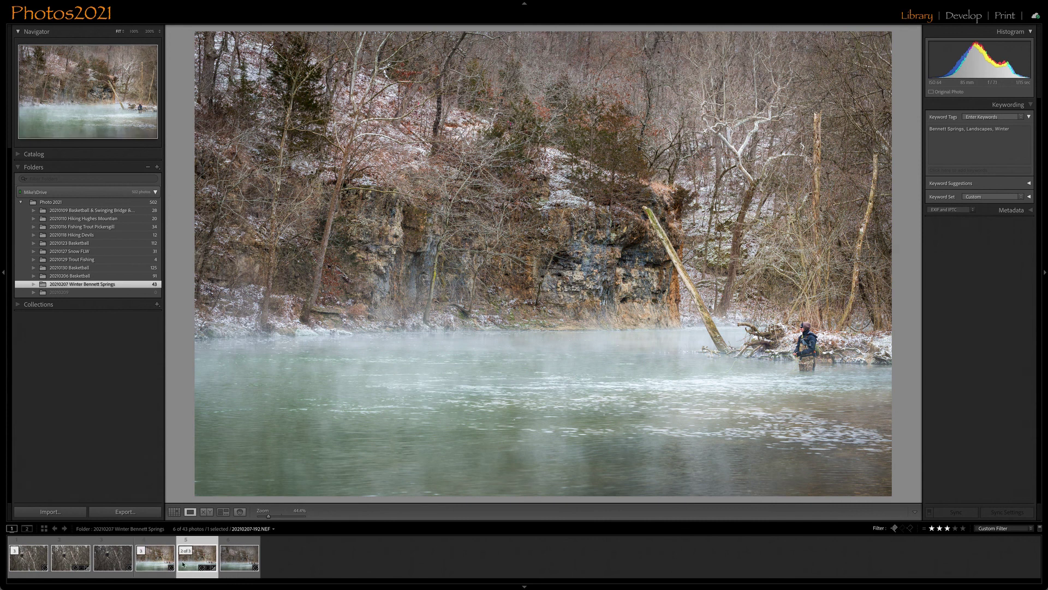
key("shift+s")
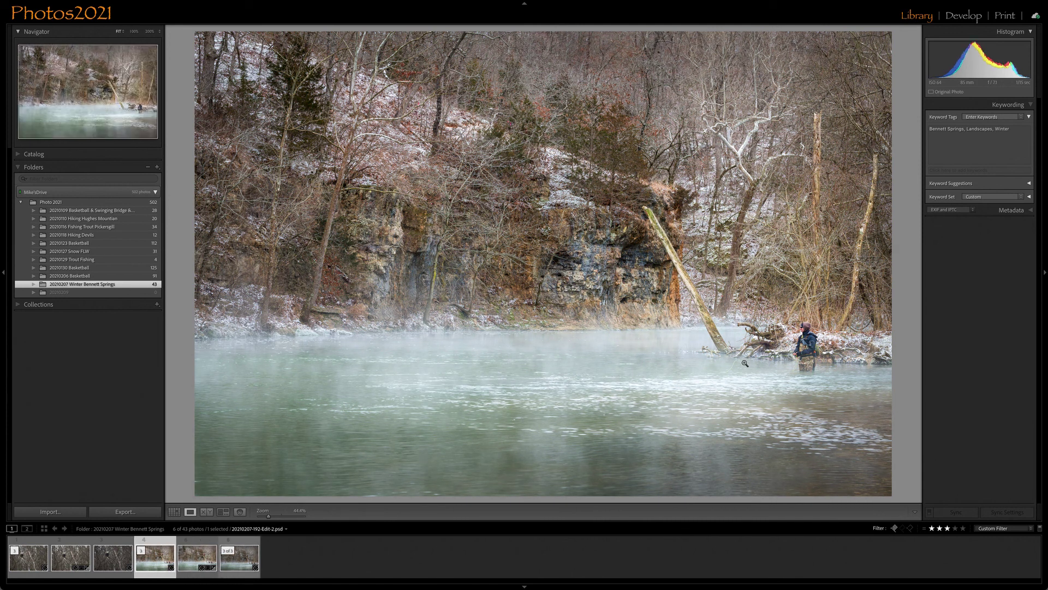